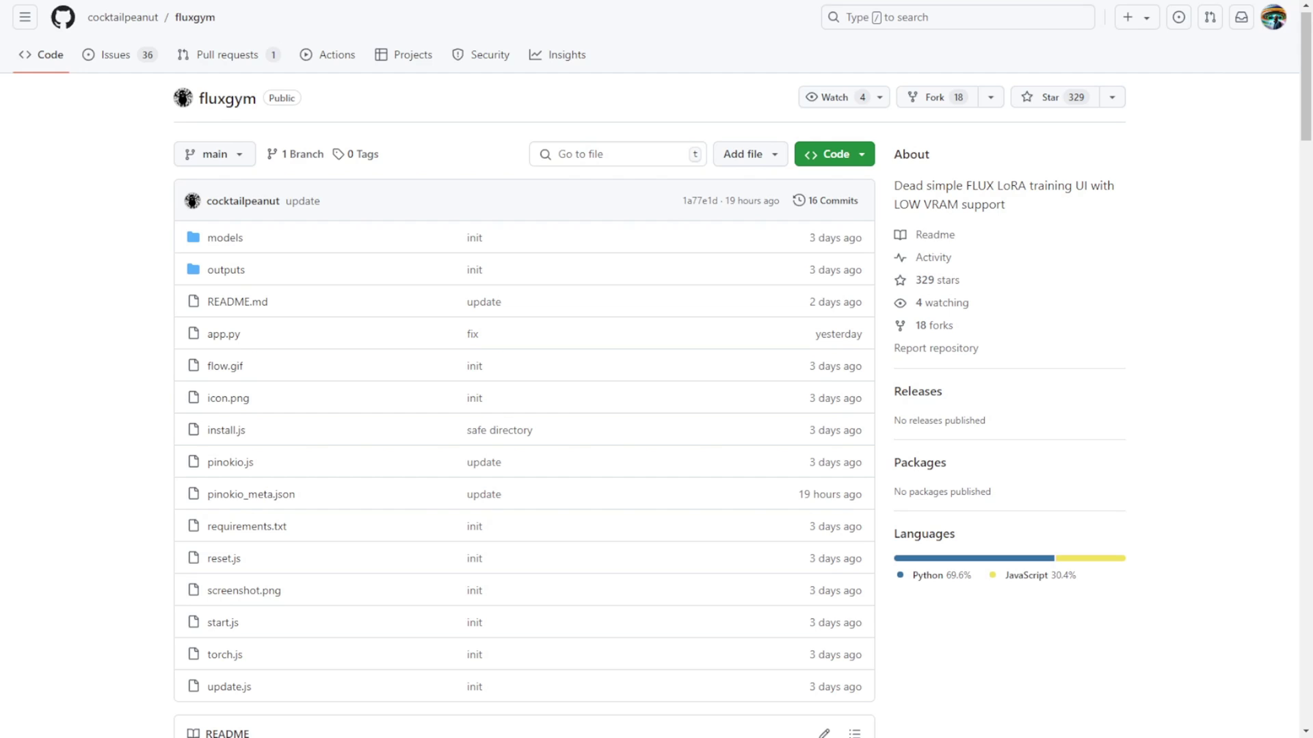
Step: Scroll through the fluxgym README, highlighting the About description and the forked WebUI phrase
{"action": "scroll", "coordinate": [978, 192], "scroll_direction": "up", "scroll_amount": 1}
{"action": "left_click_drag", "start_coordinate": [978, 192], "coordinate": [1115, 195]}
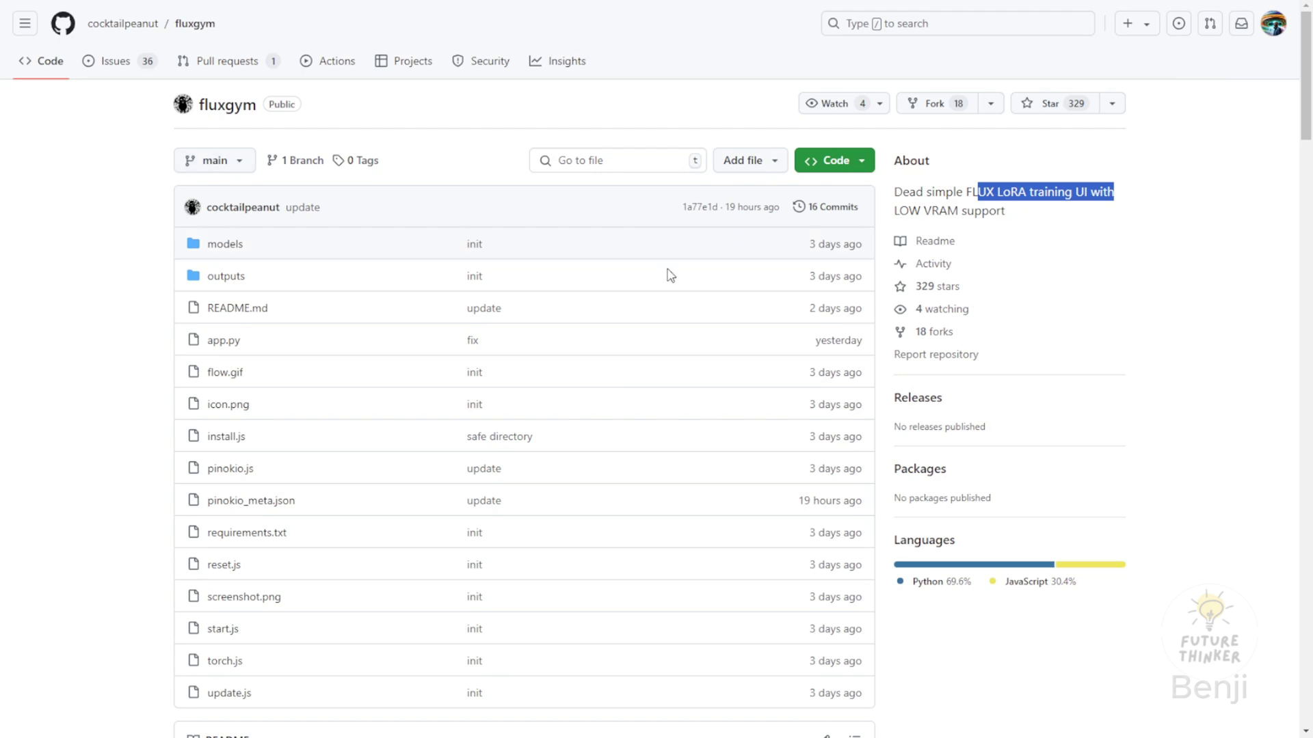
{"action": "scroll", "coordinate": [795, 353], "scroll_direction": "down", "scroll_amount": 2}
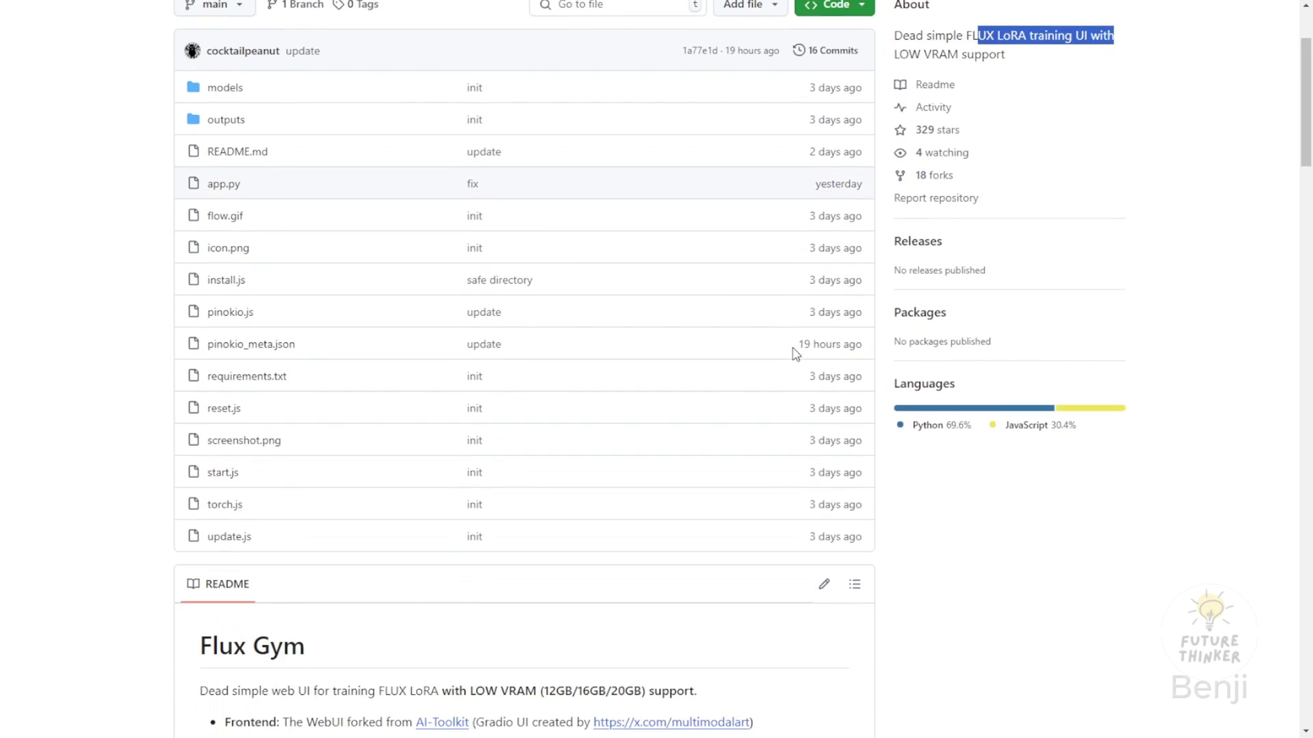
{"action": "scroll", "coordinate": [378, 257], "scroll_direction": "up", "scroll_amount": 2}
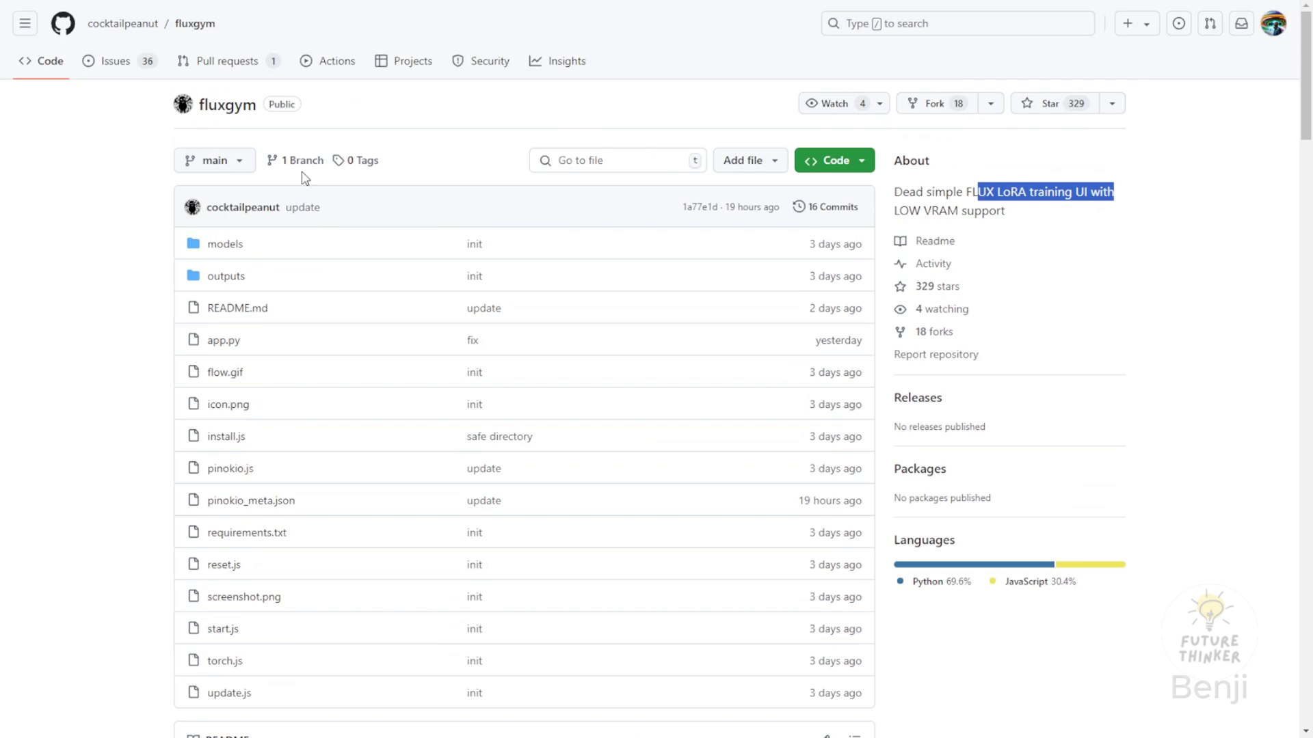
{"action": "scroll", "coordinate": [369, 445], "scroll_direction": "down", "scroll_amount": 8}
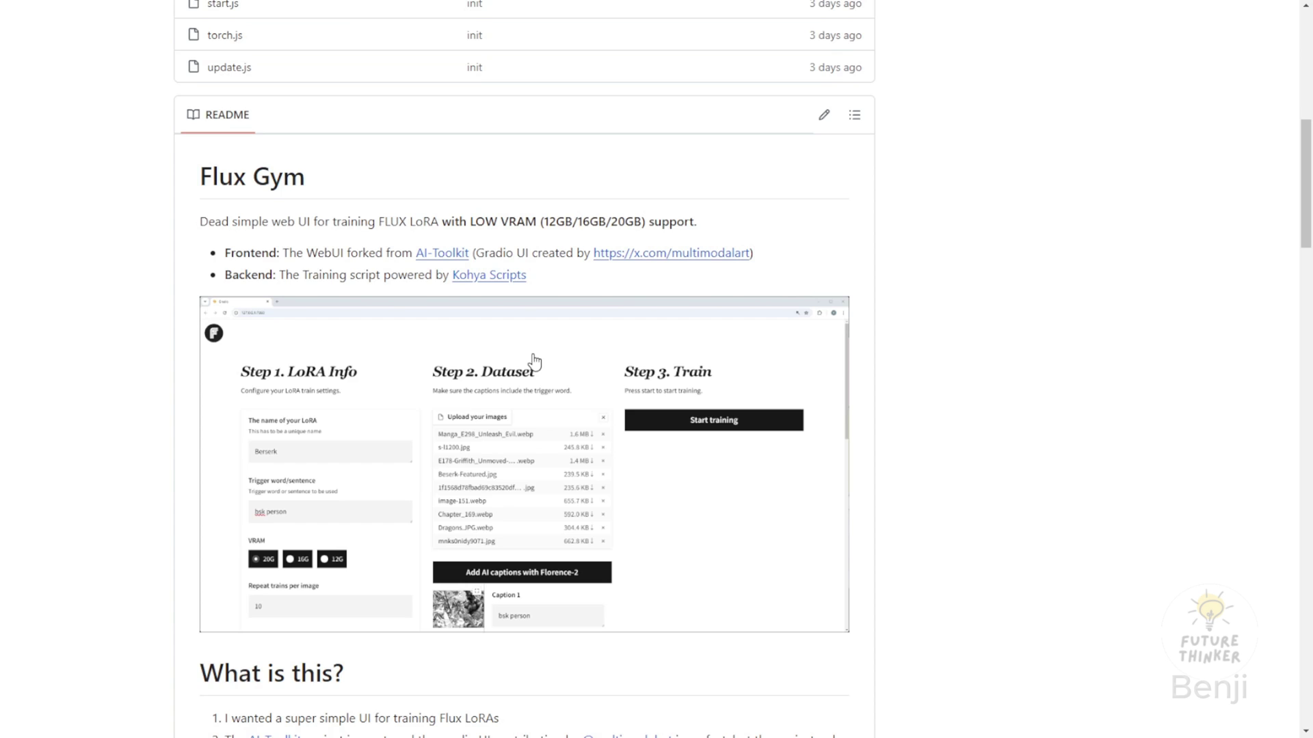
{"action": "scroll", "coordinate": [572, 370], "scroll_direction": "down", "scroll_amount": 1}
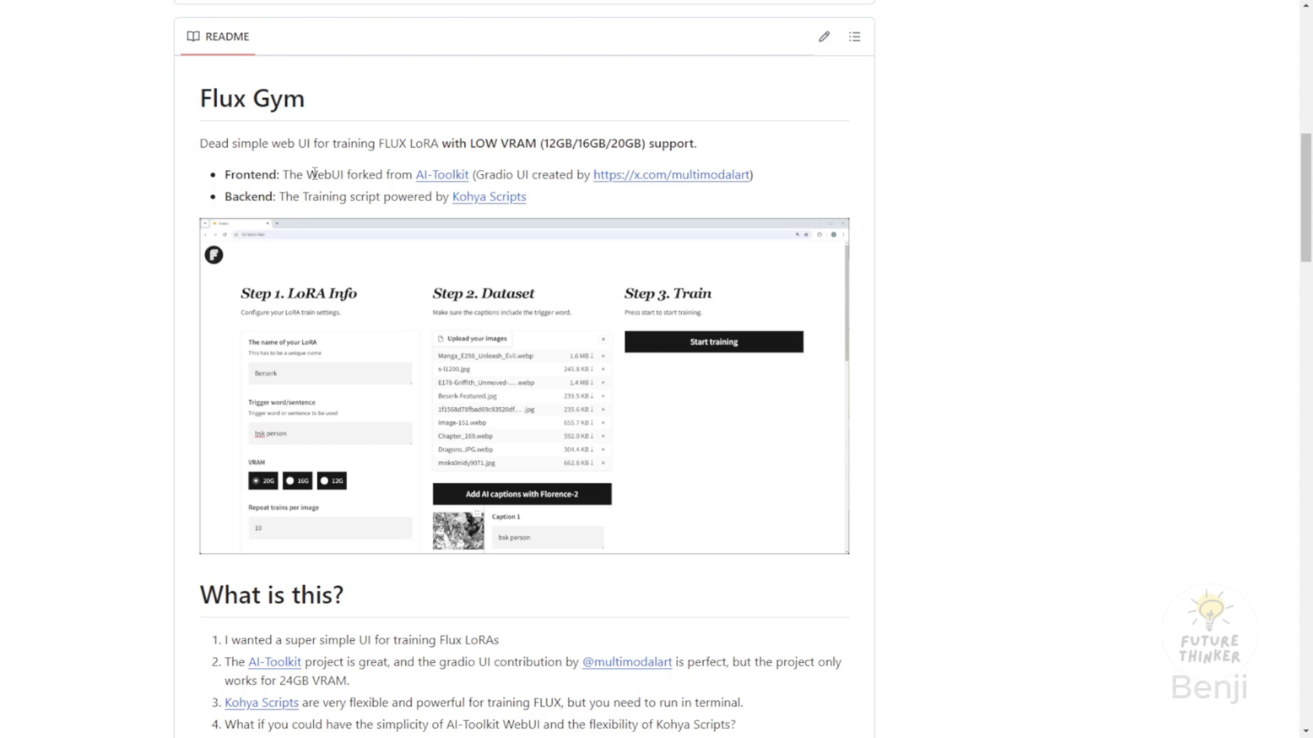
{"action": "left_click_drag", "start_coordinate": [314, 173], "coordinate": [377, 172]}
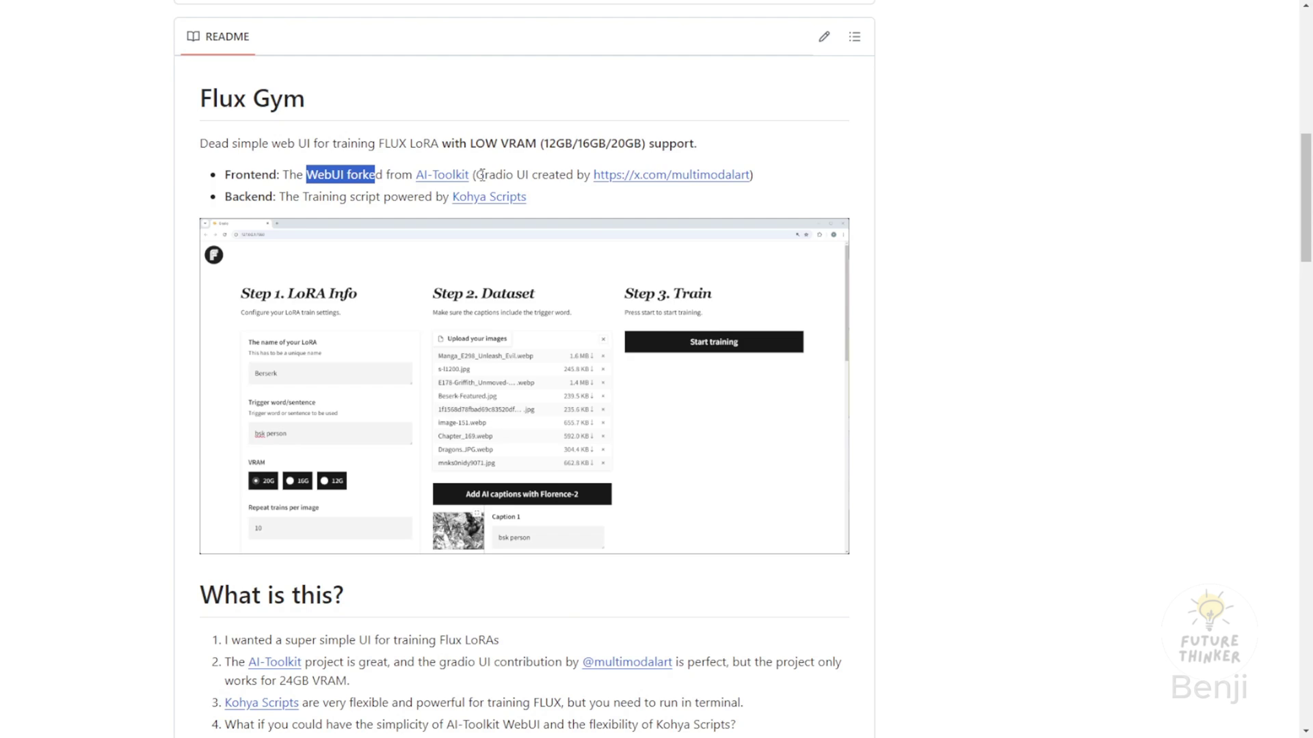
Step: Visit the AI-Toolkit repository linked in the README, then return to Flux Gym
{"action": "left_click", "coordinate": [442, 175]}
{"action": "scroll", "coordinate": [545, 335], "scroll_direction": "down", "scroll_amount": 3}
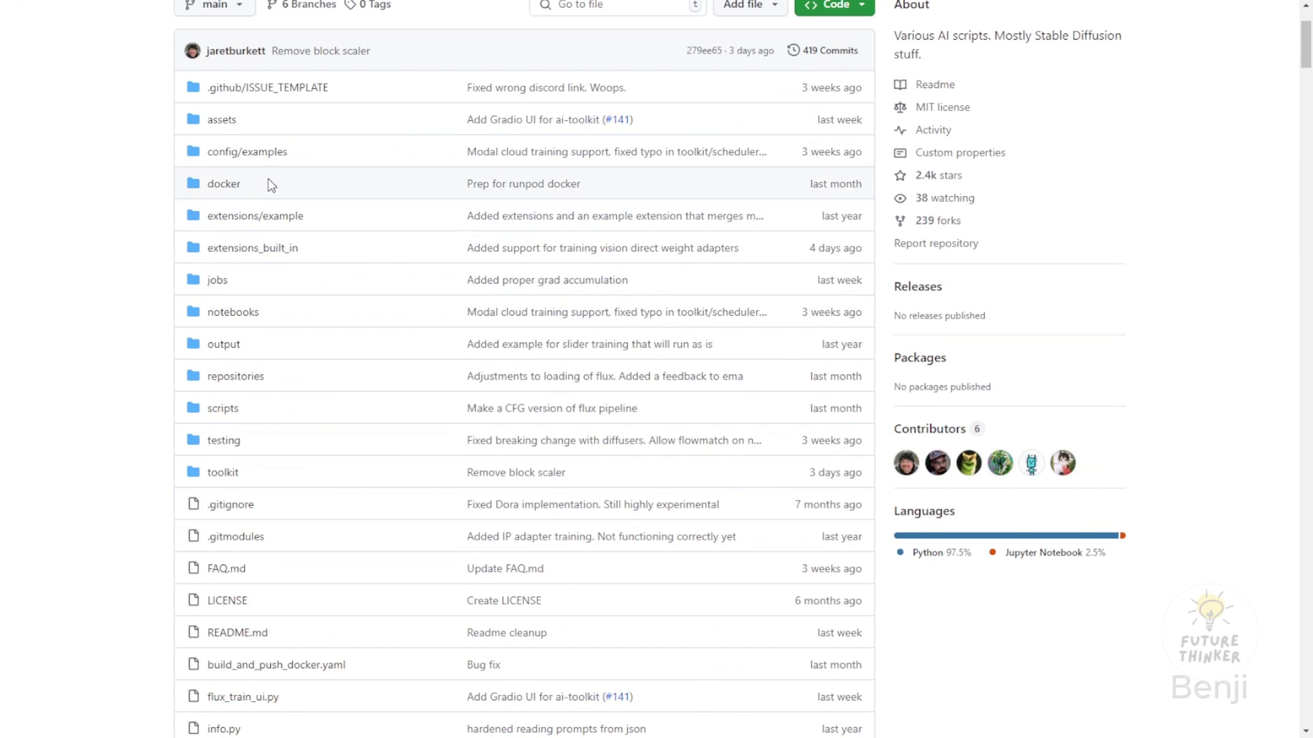
{"action": "key", "text": "alt+Left"}
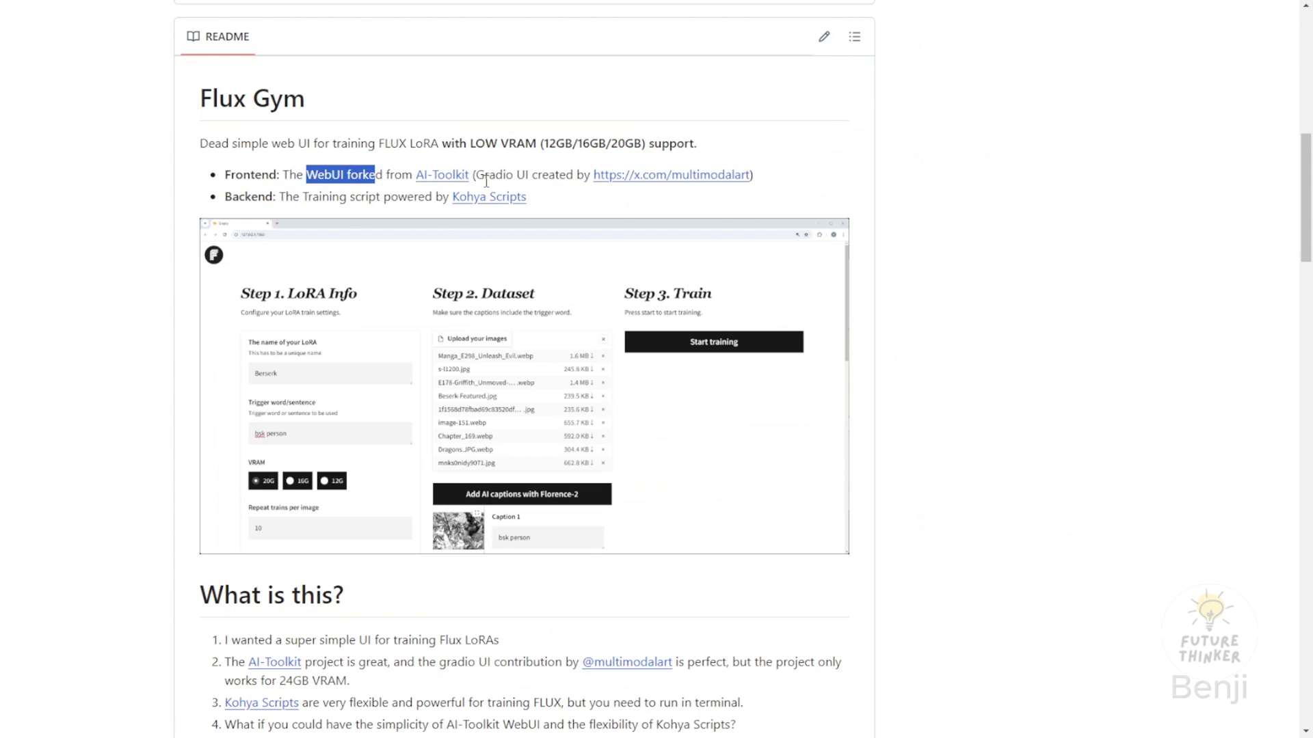
Step: Highlight the Gradio UI wording, then view the README's screenshot.png image
{"action": "left_click_drag", "start_coordinate": [485, 175], "coordinate": [551, 177]}
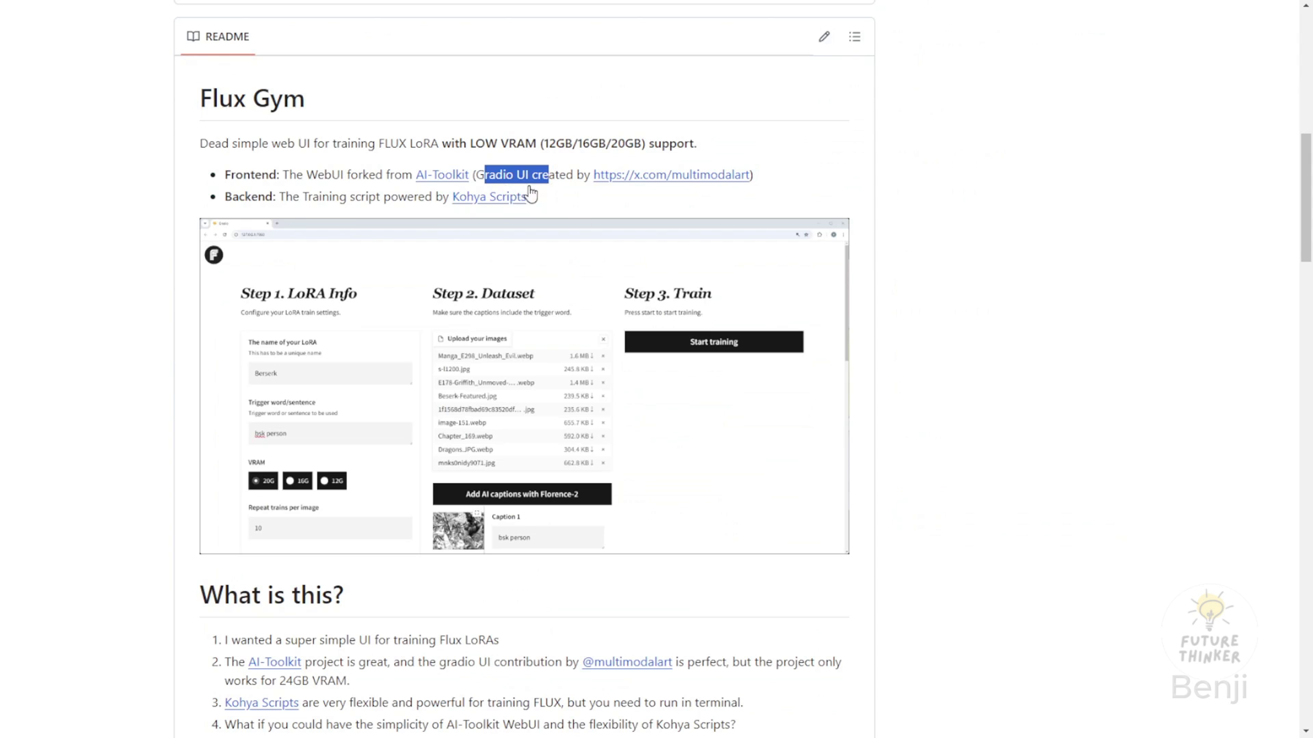
{"action": "left_click", "coordinate": [530, 175]}
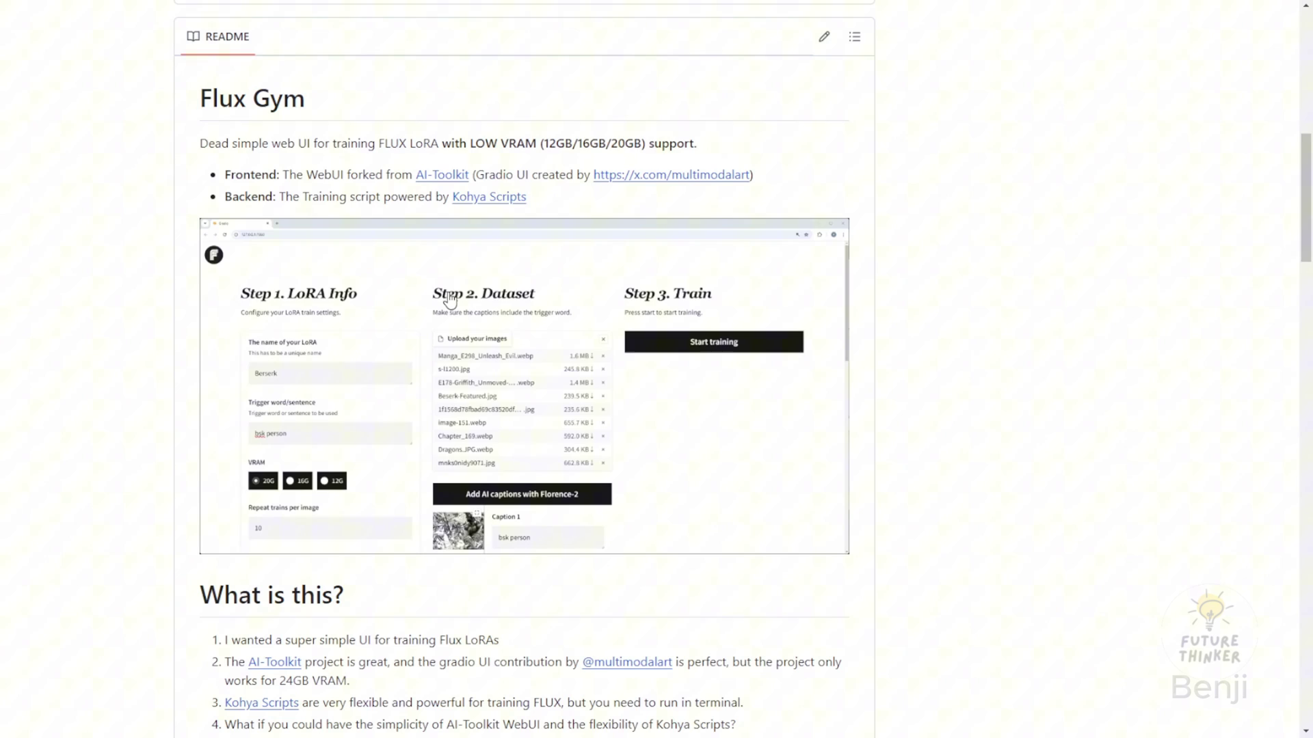
{"action": "left_click", "coordinate": [244, 338]}
{"action": "scroll", "coordinate": [305, 272], "scroll_direction": "down", "scroll_amount": 3}
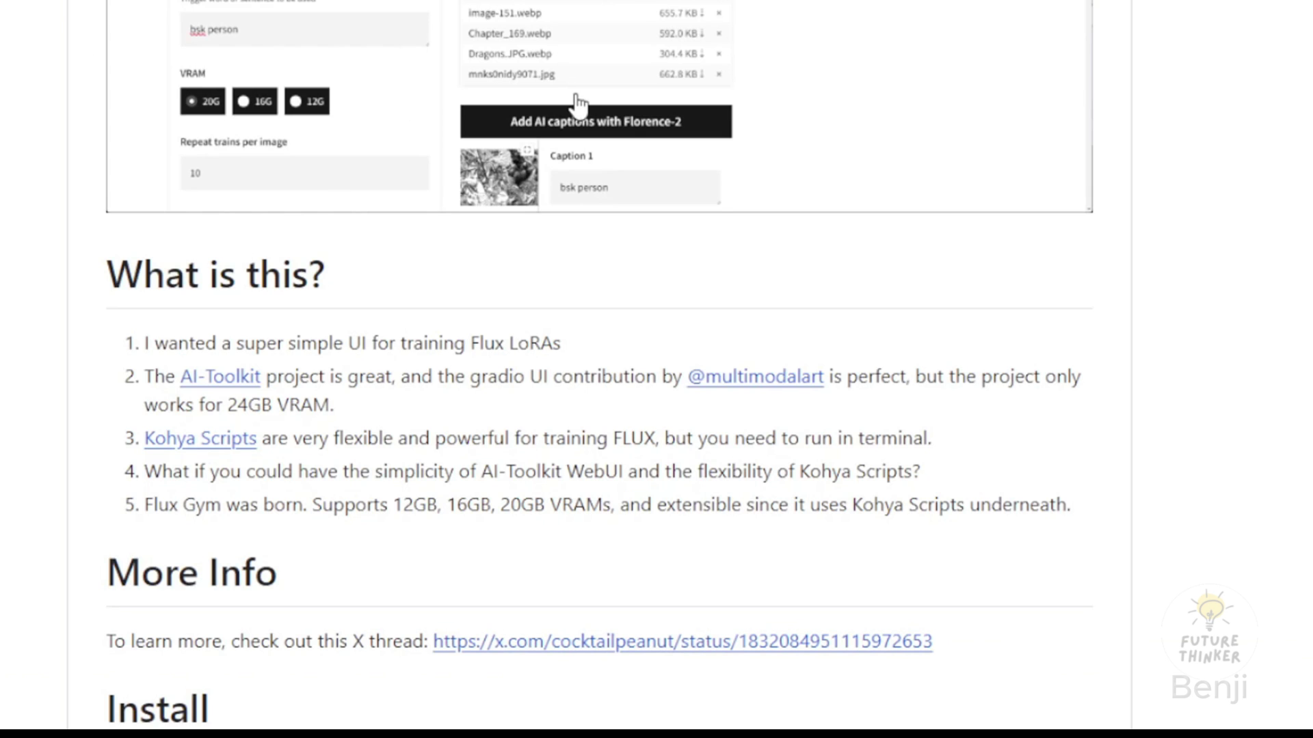
{"action": "scroll", "coordinate": [578, 104], "scroll_direction": "down", "scroll_amount": 3}
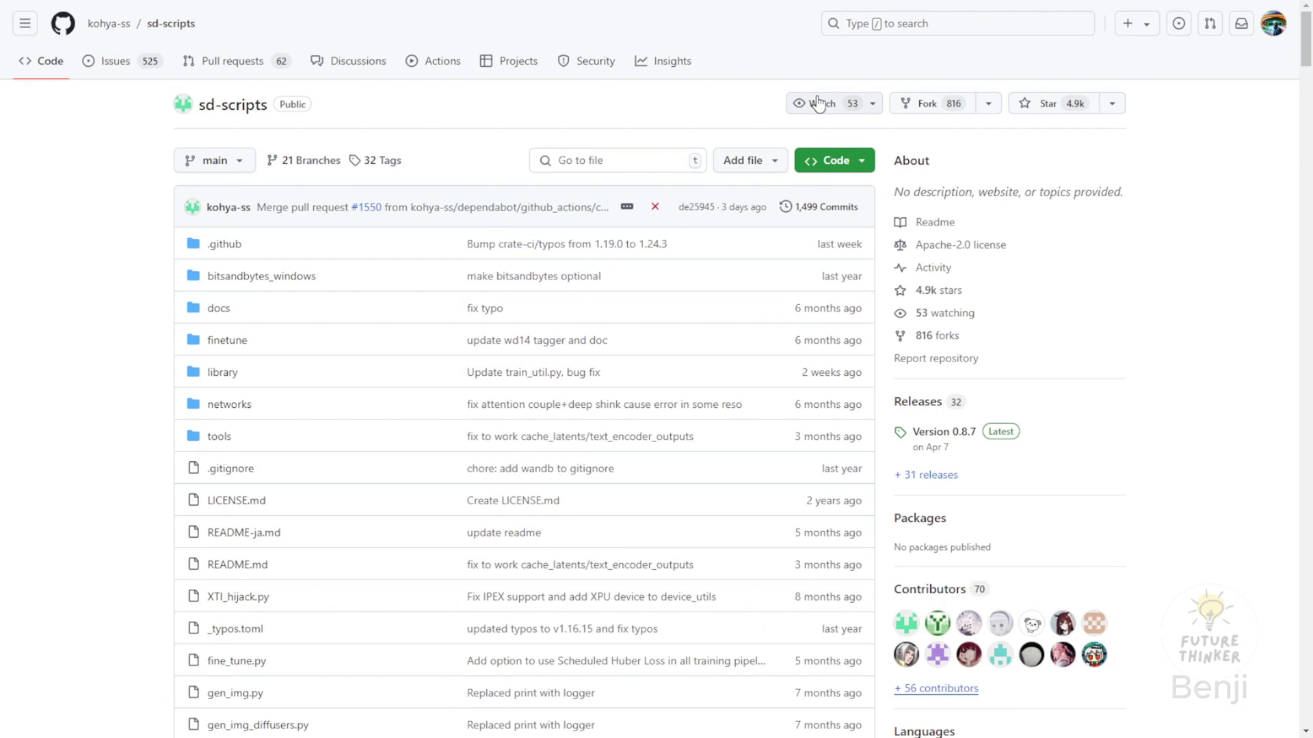
Step: List the kohya-ss user's repositories and highlight the sd-scripts repository name
{"action": "scroll", "coordinate": [441, 237], "scroll_direction": "down", "scroll_amount": 3}
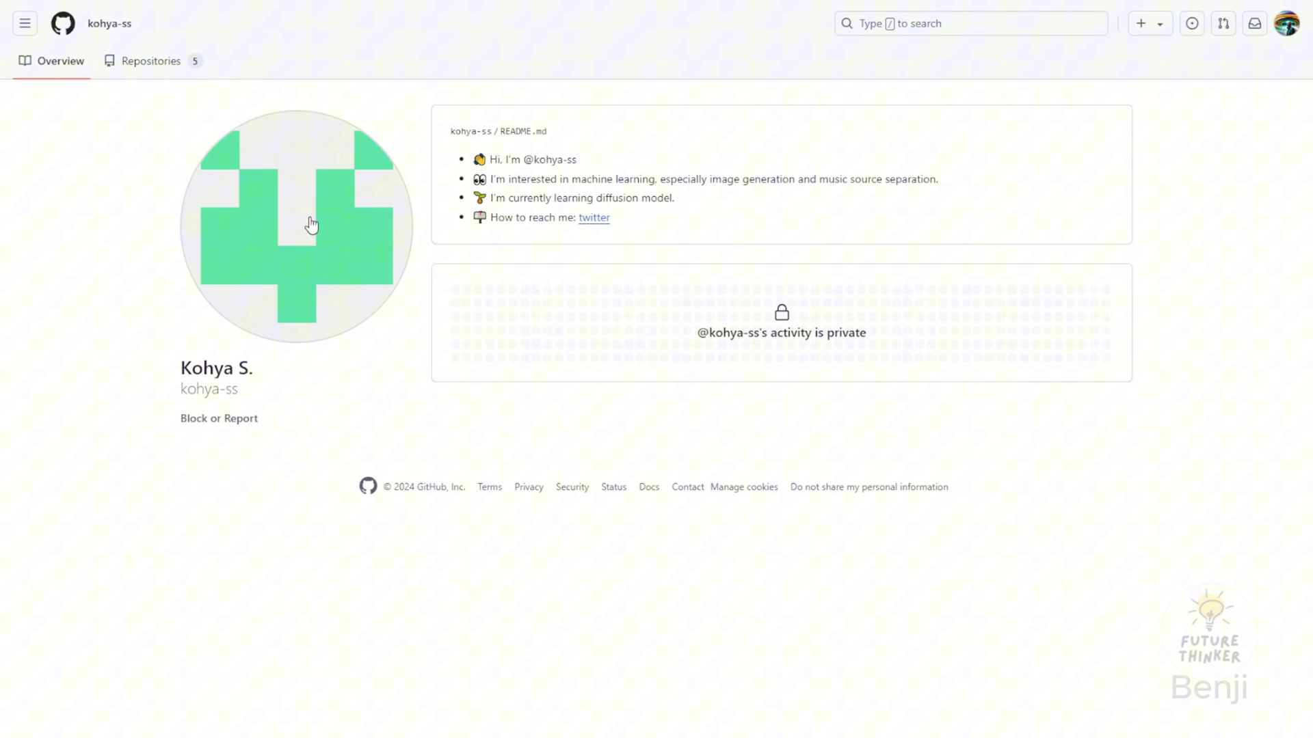
{"action": "left_click", "coordinate": [145, 63]}
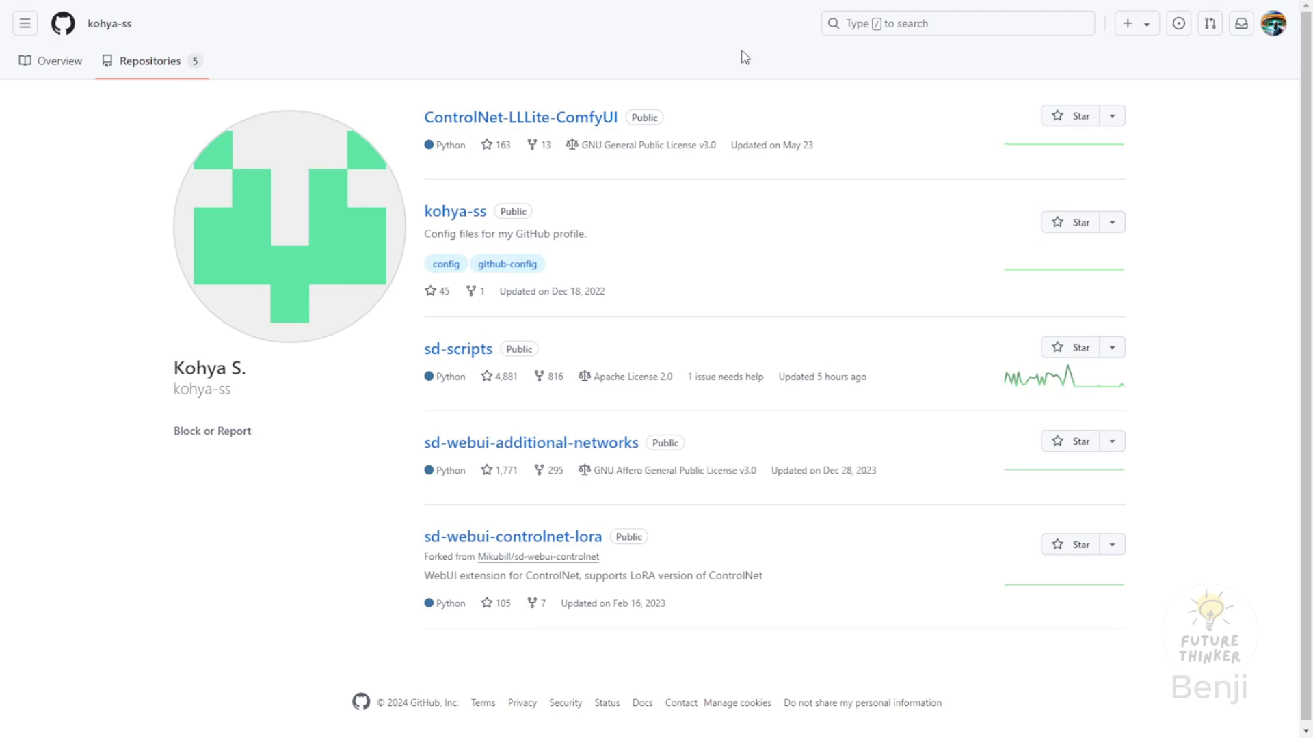
{"action": "left_click_drag", "start_coordinate": [543, 350], "coordinate": [419, 350]}
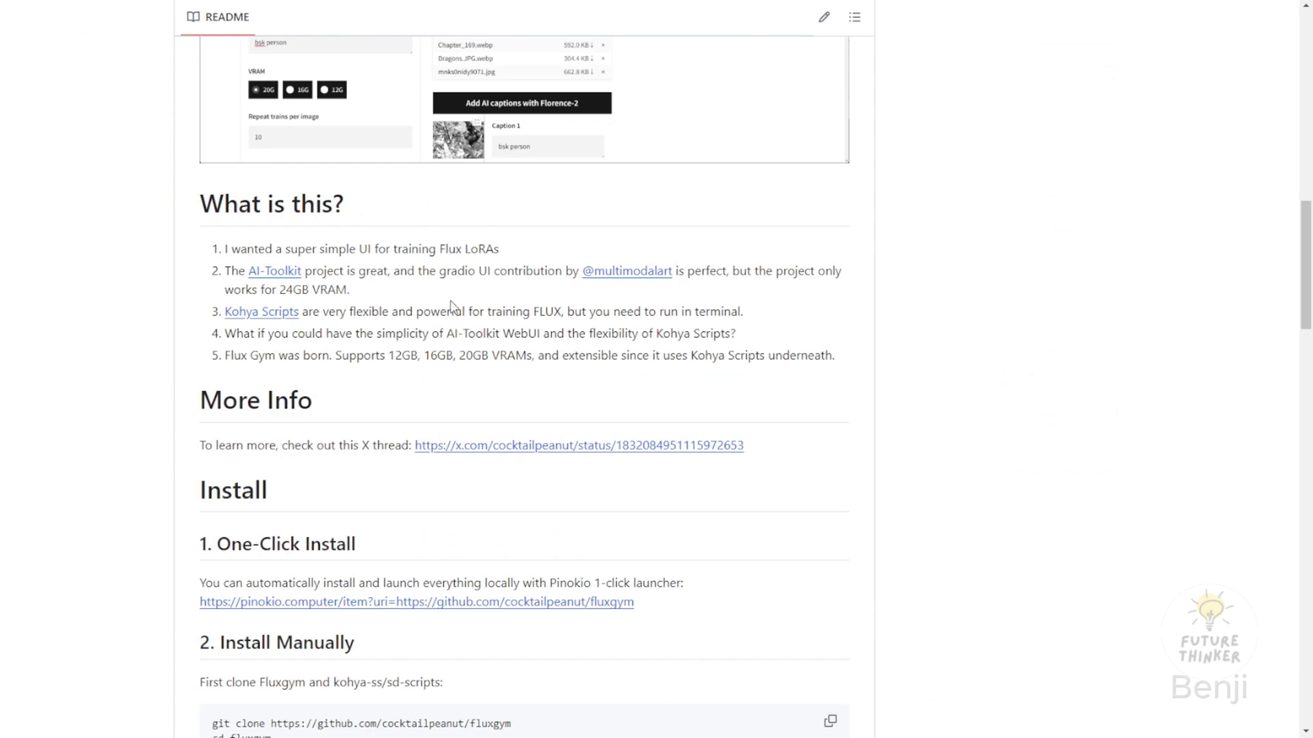
Step: Scroll the README to the 2. Install Manually heading and briefly highlight it
{"action": "scroll", "coordinate": [241, 462], "scroll_direction": "up", "scroll_amount": 3}
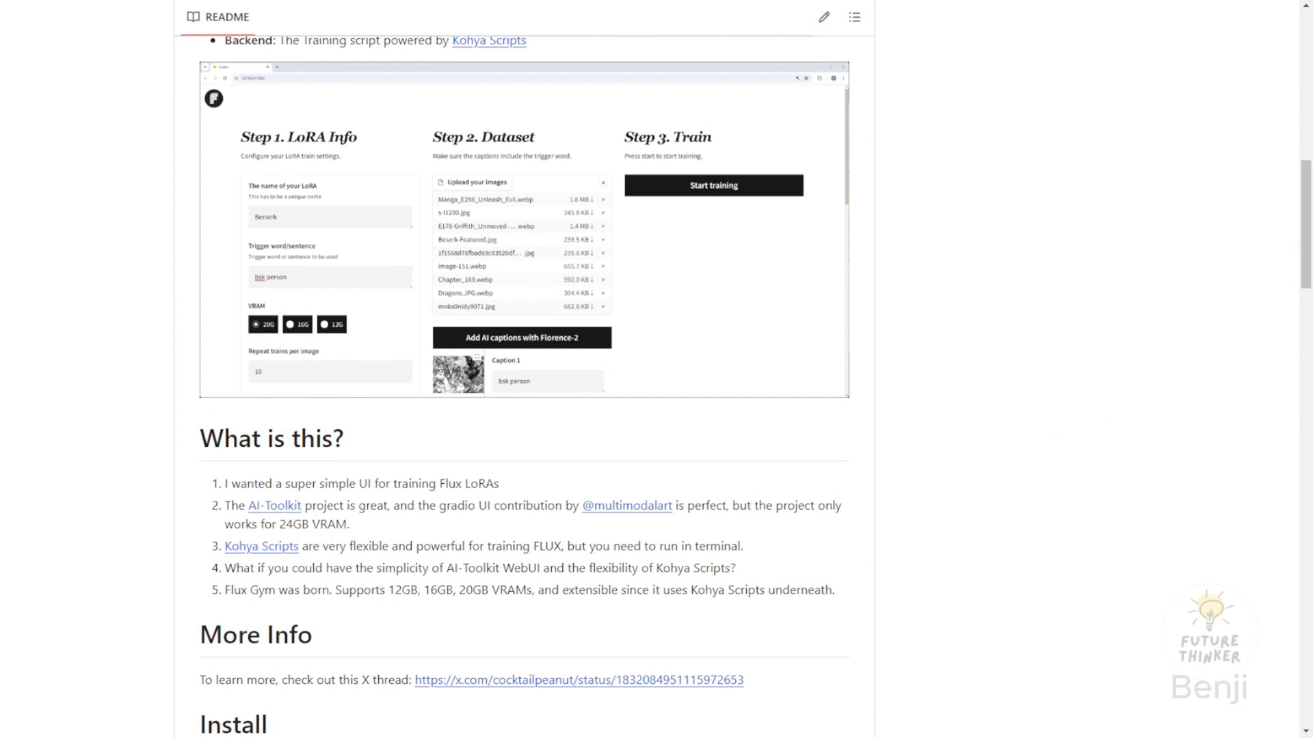
{"action": "scroll", "coordinate": [326, 542], "scroll_direction": "down", "scroll_amount": 2}
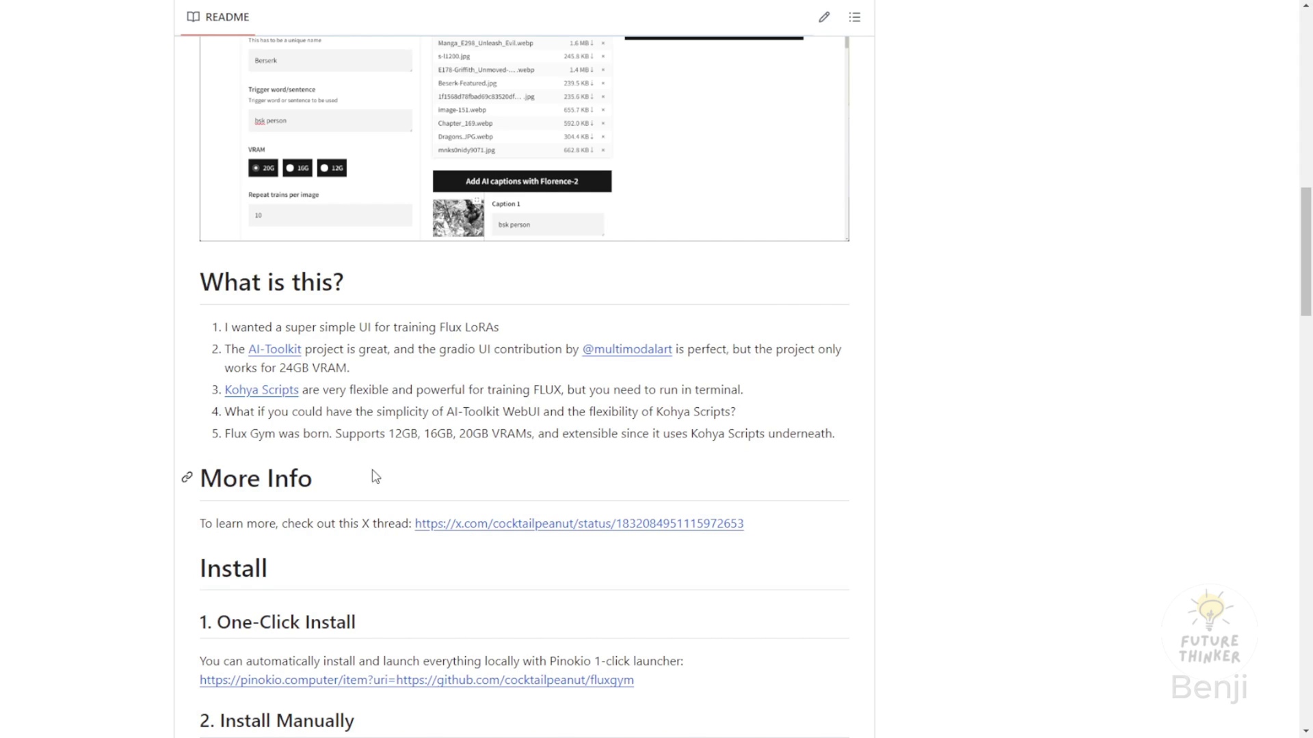
{"action": "scroll", "coordinate": [293, 413], "scroll_direction": "down", "scroll_amount": 4}
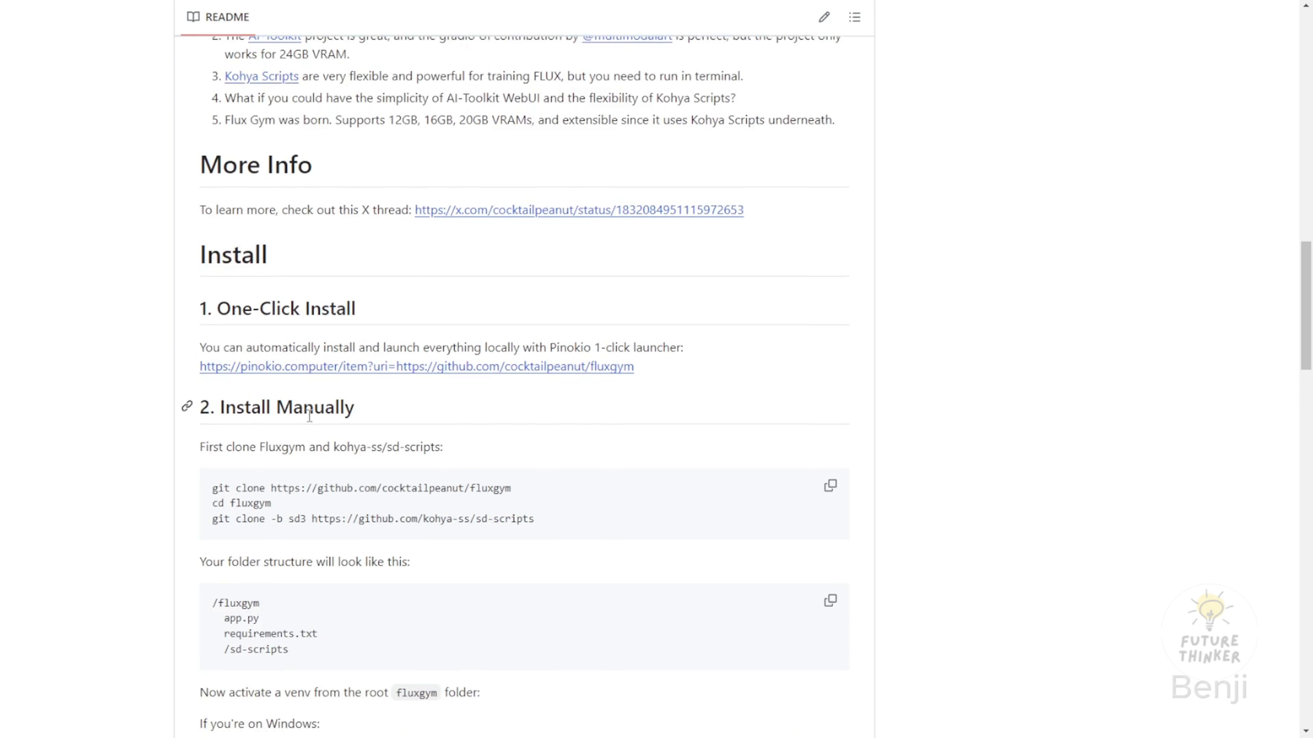
{"action": "scroll", "coordinate": [315, 411], "scroll_direction": "down", "scroll_amount": 2}
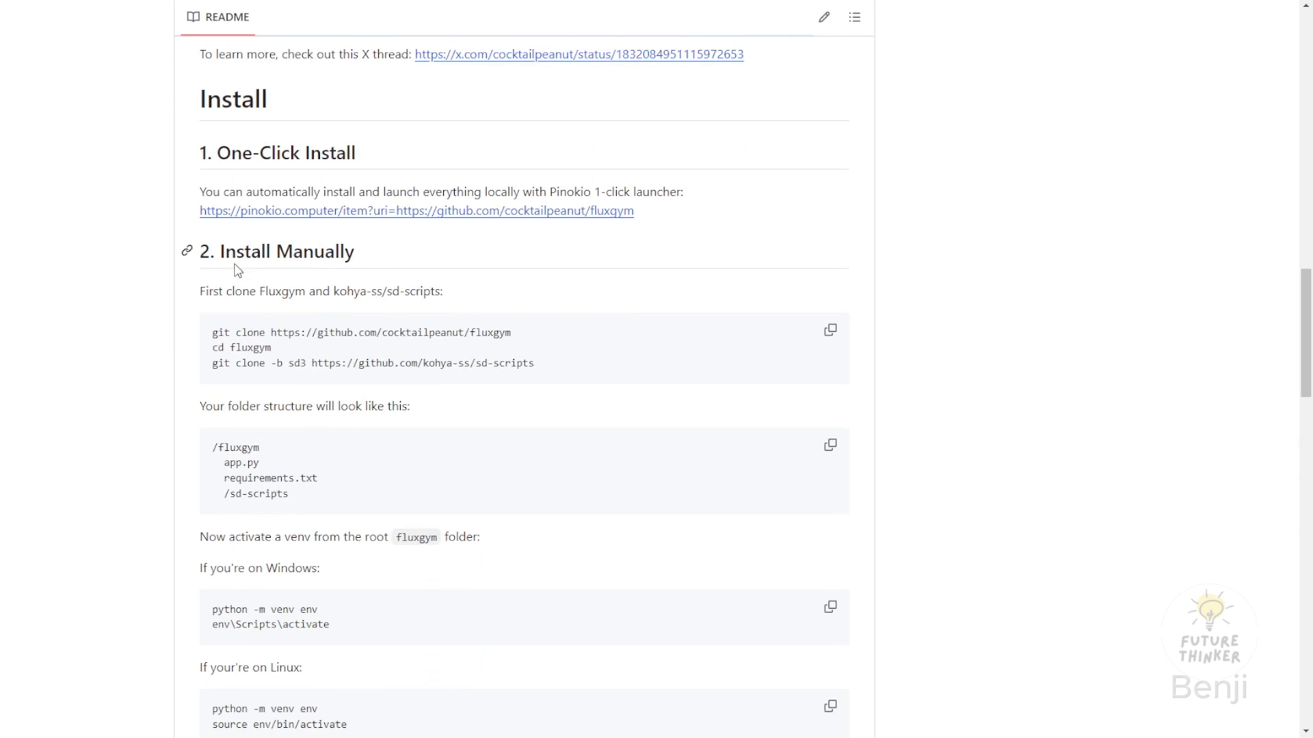
{"action": "left_click_drag", "start_coordinate": [221, 254], "coordinate": [388, 259]}
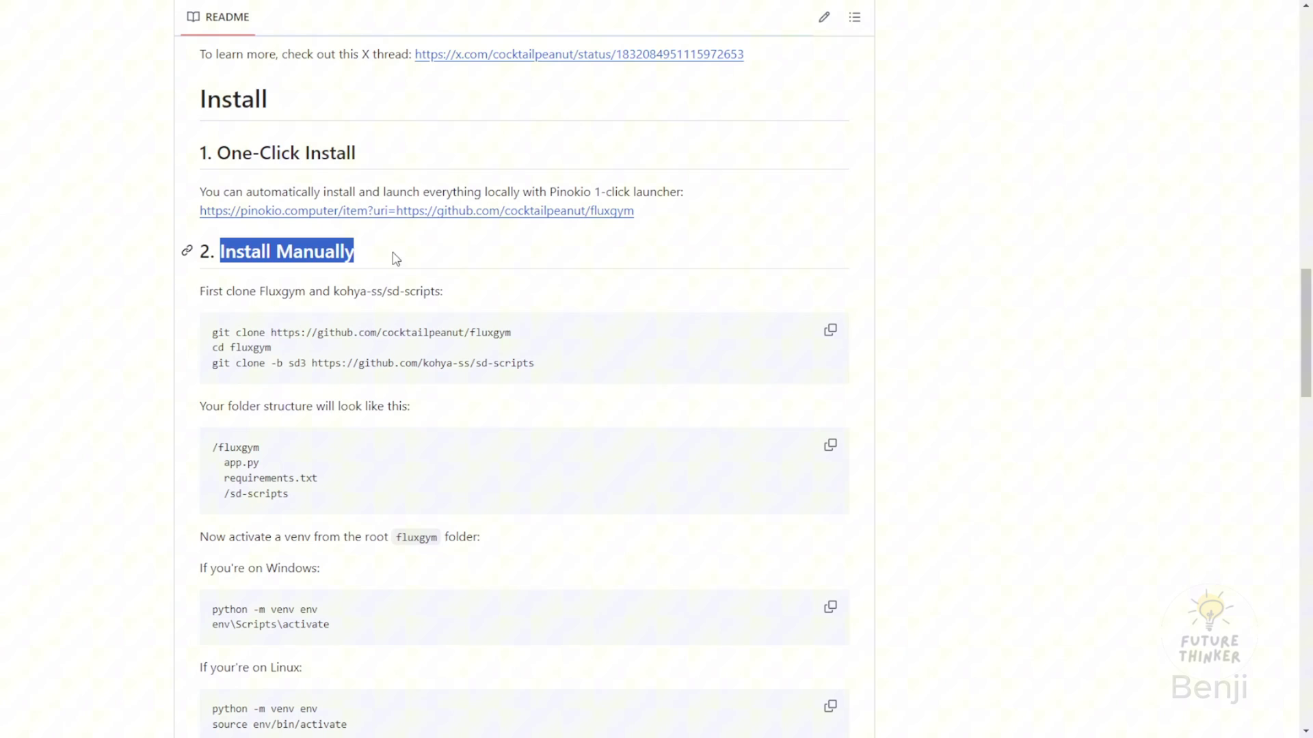
{"action": "left_click", "coordinate": [571, 258]}
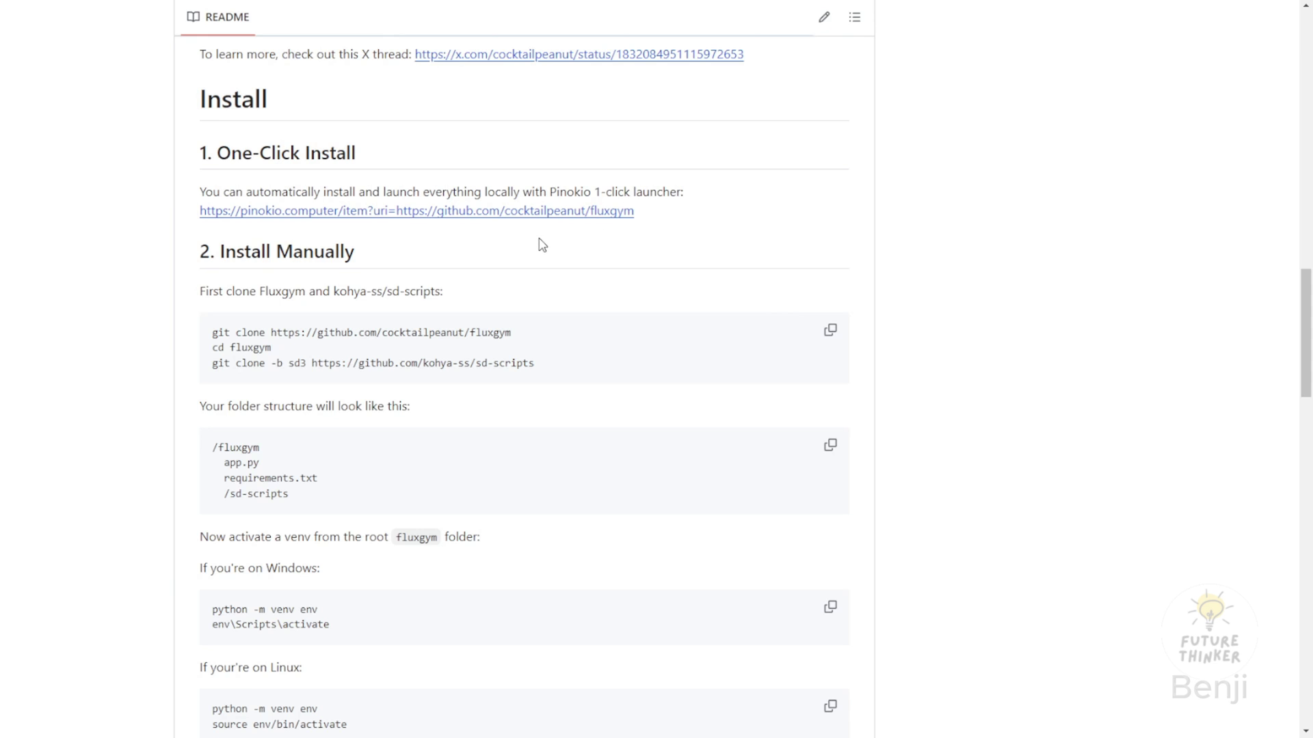
Step: Review the README's model checkpoint download links and file structure, then scroll back up
{"action": "scroll", "coordinate": [454, 249], "scroll_direction": "down", "scroll_amount": 15}
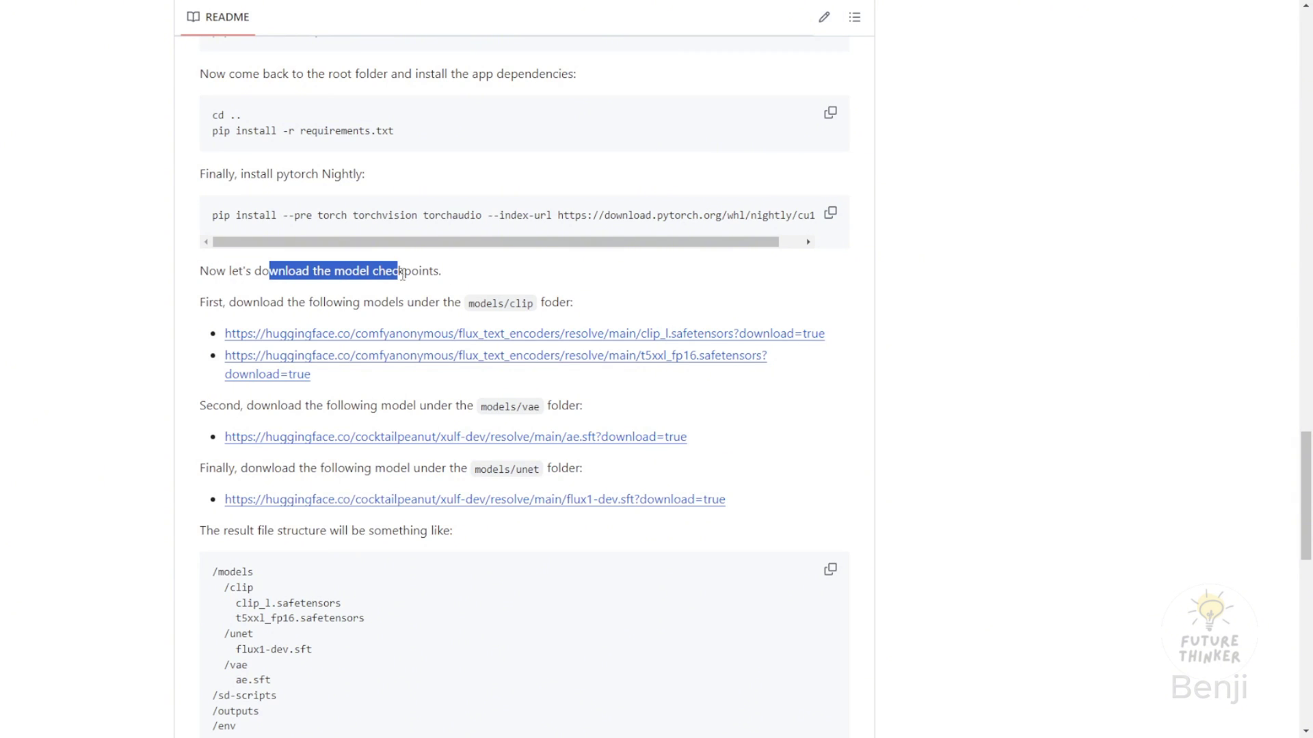
{"action": "scroll", "coordinate": [308, 301], "scroll_direction": "down", "scroll_amount": 2}
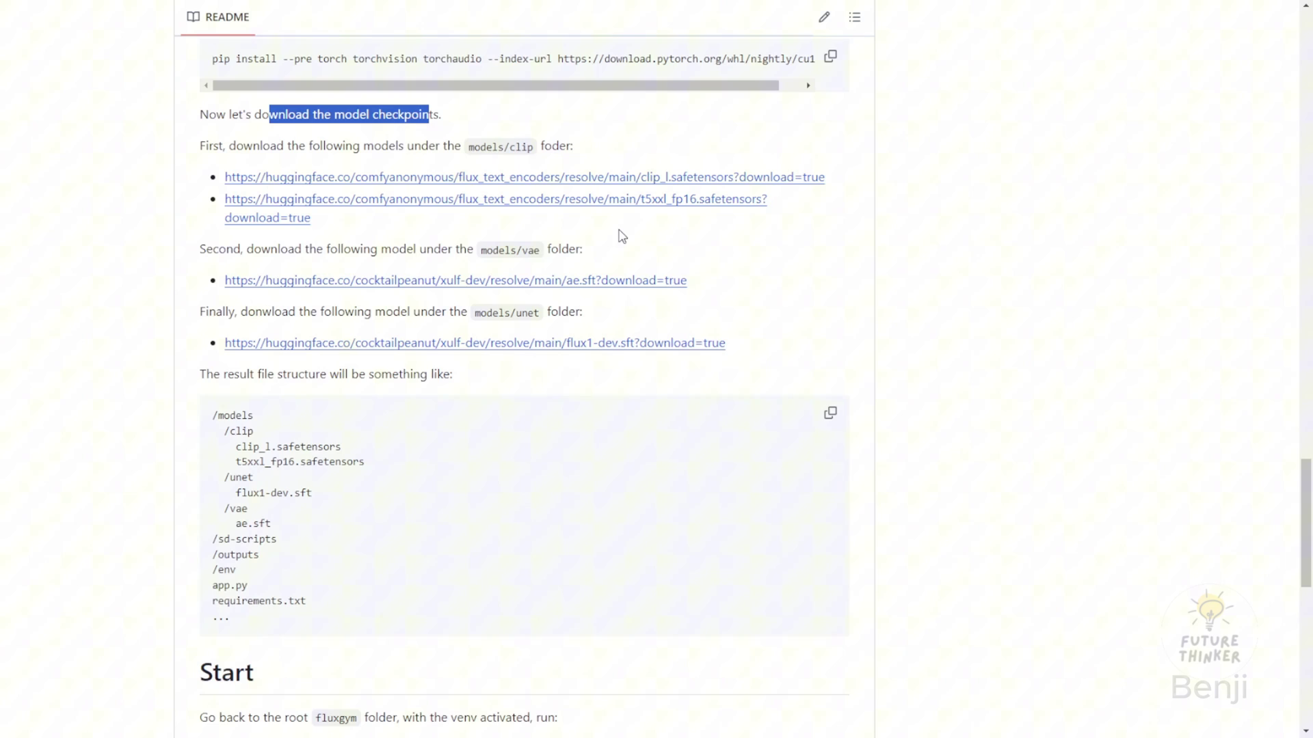
{"action": "scroll", "coordinate": [586, 245], "scroll_direction": "down", "scroll_amount": 1}
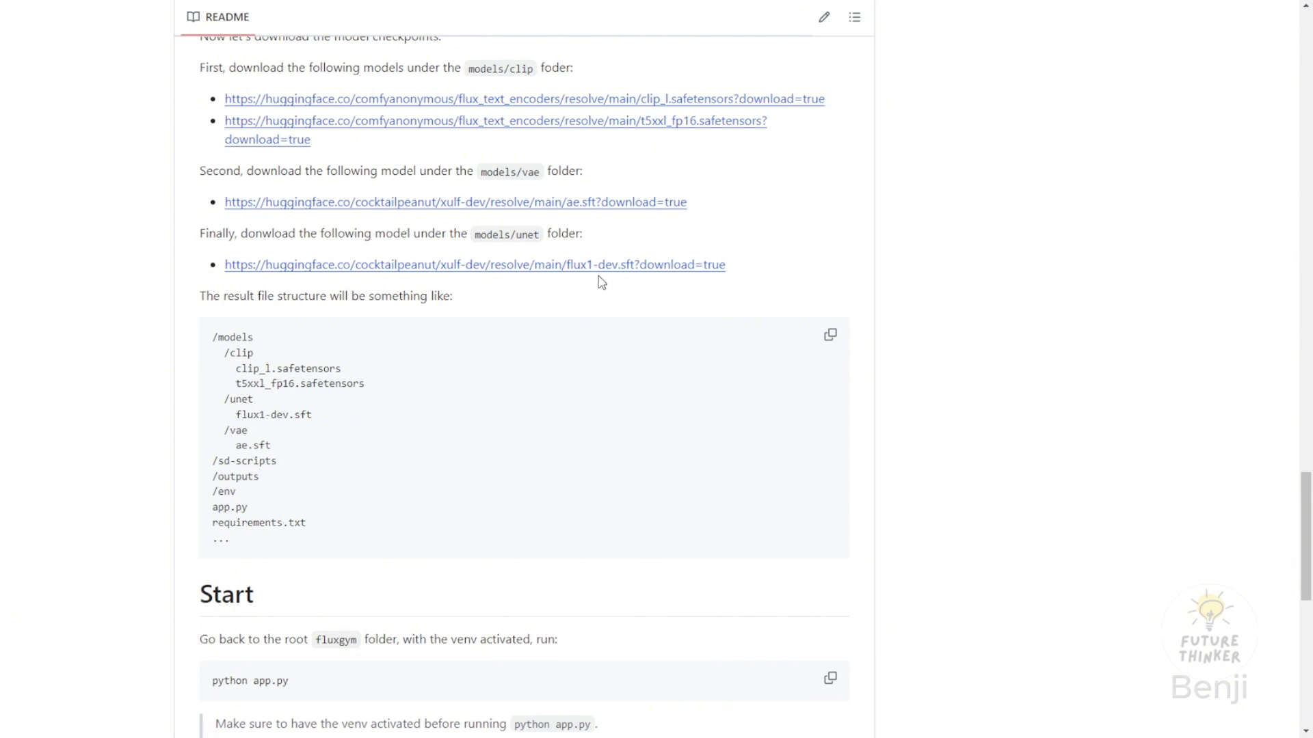
{"action": "scroll", "coordinate": [299, 276], "scroll_direction": "up", "scroll_amount": 1}
{"action": "scroll", "coordinate": [299, 275], "scroll_direction": "up", "scroll_amount": 20}
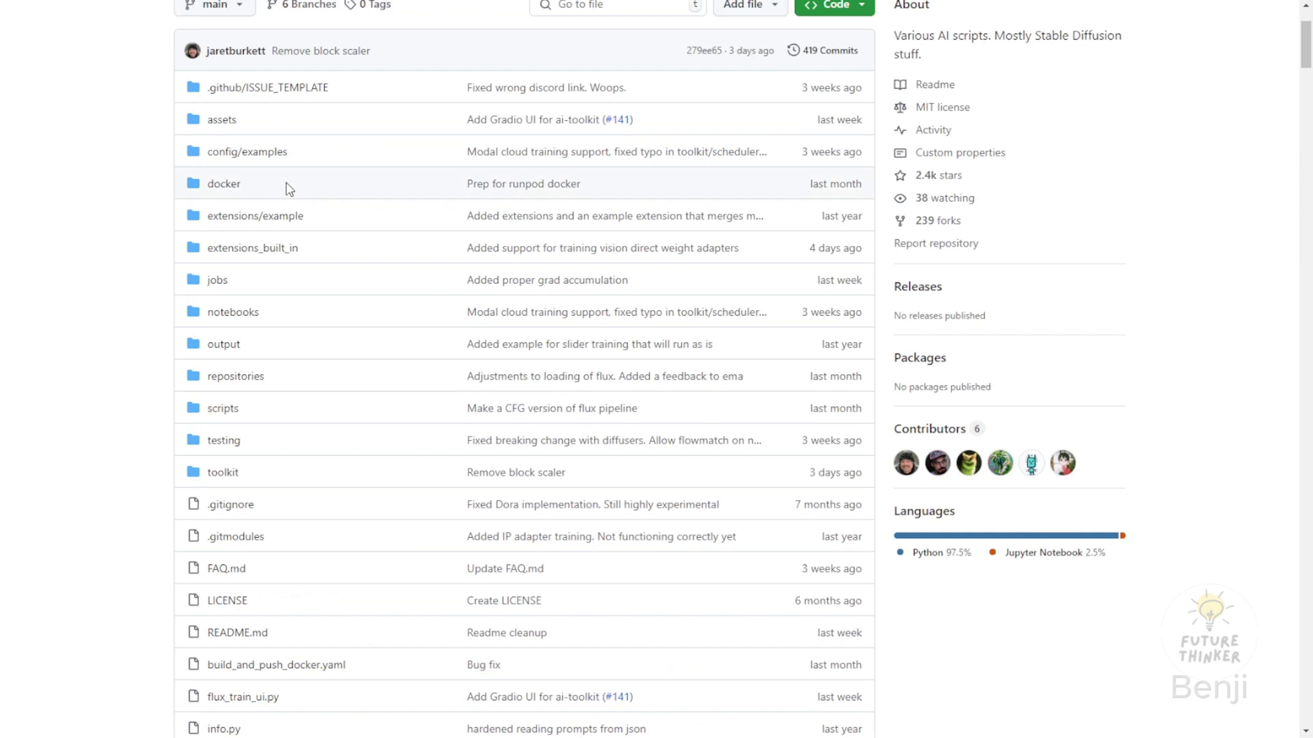
Step: View ai-toolkit's config/examples/train_lora_flux_24gb.yaml and select its lines 2–23
{"action": "scroll", "coordinate": [179, 117], "scroll_direction": "up", "scroll_amount": 3}
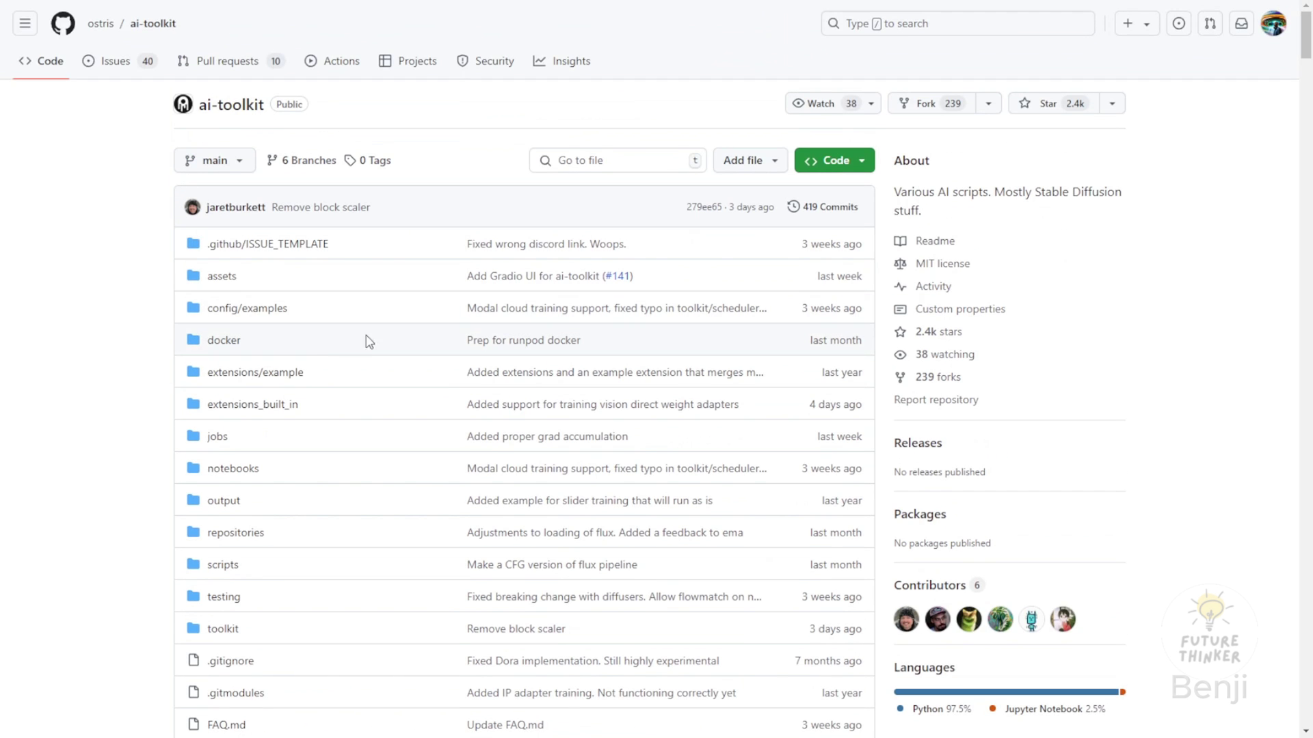
{"action": "left_click", "coordinate": [270, 311]}
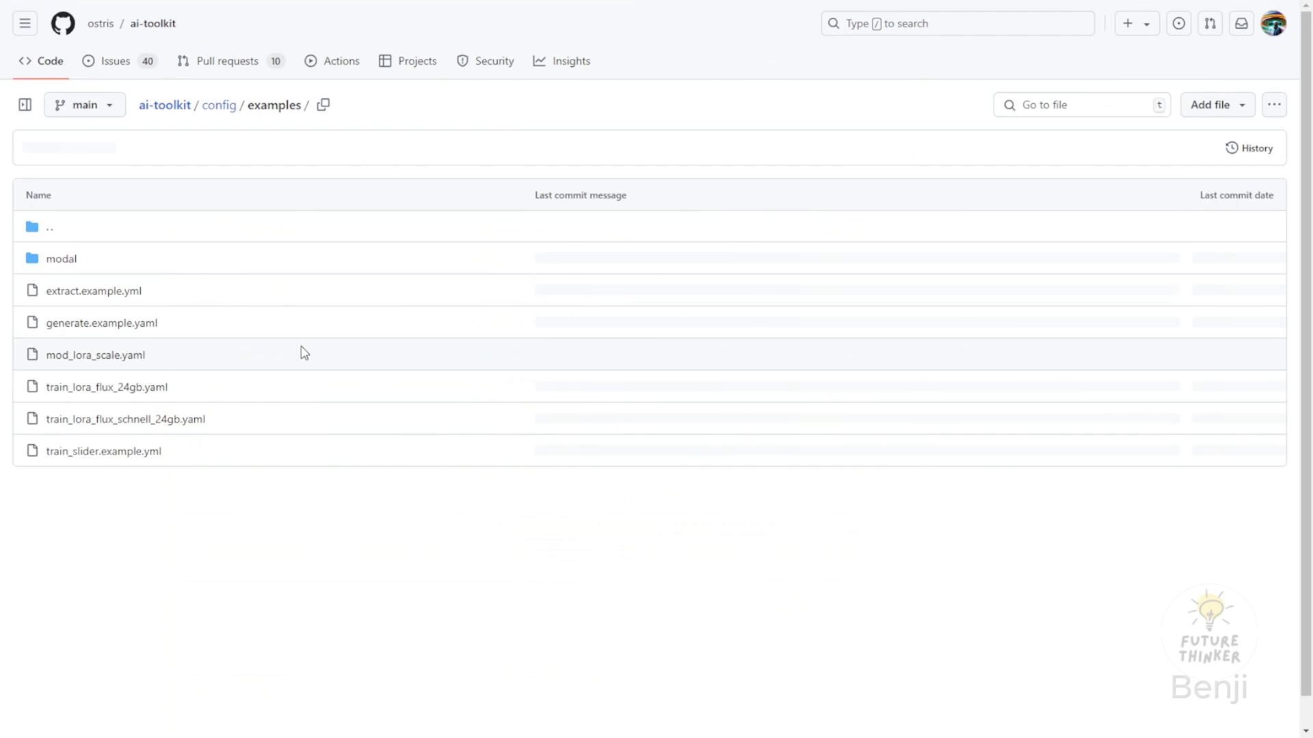
{"action": "left_click", "coordinate": [136, 392]}
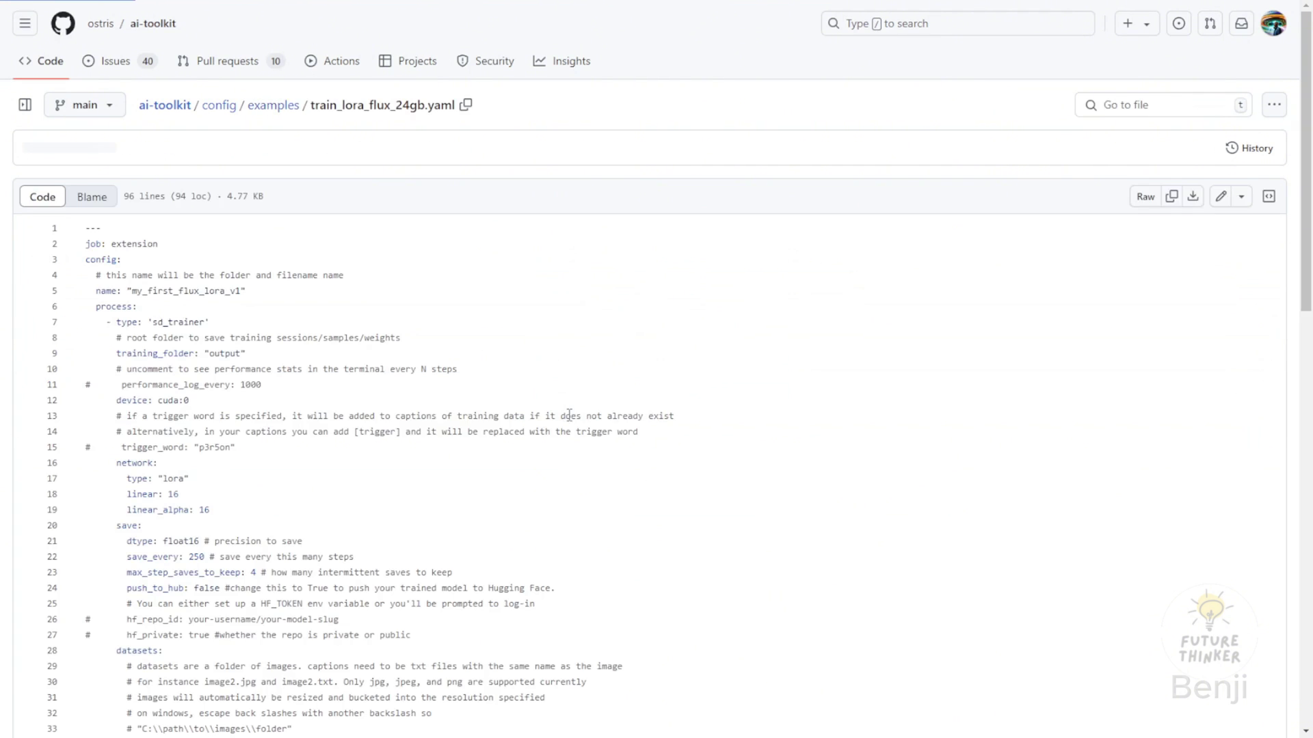
{"action": "scroll", "coordinate": [246, 244], "scroll_direction": "down", "scroll_amount": 3}
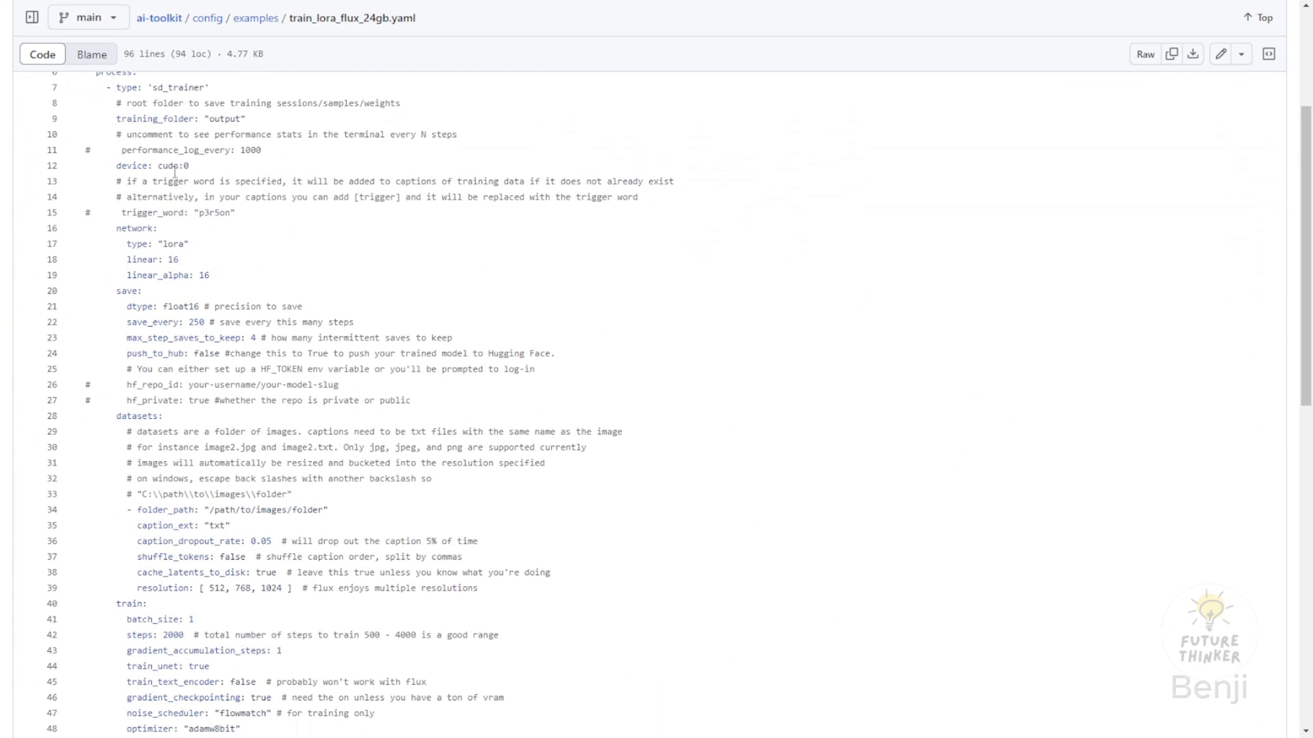
{"action": "scroll", "coordinate": [116, 183], "scroll_direction": "up", "scroll_amount": 3}
{"action": "left_click_drag", "start_coordinate": [81, 245], "coordinate": [515, 566]}
{"action": "scroll", "coordinate": [581, 535], "scroll_direction": "down", "scroll_amount": 3}
{"action": "scroll", "coordinate": [761, 444], "scroll_direction": "down", "scroll_amount": 2}
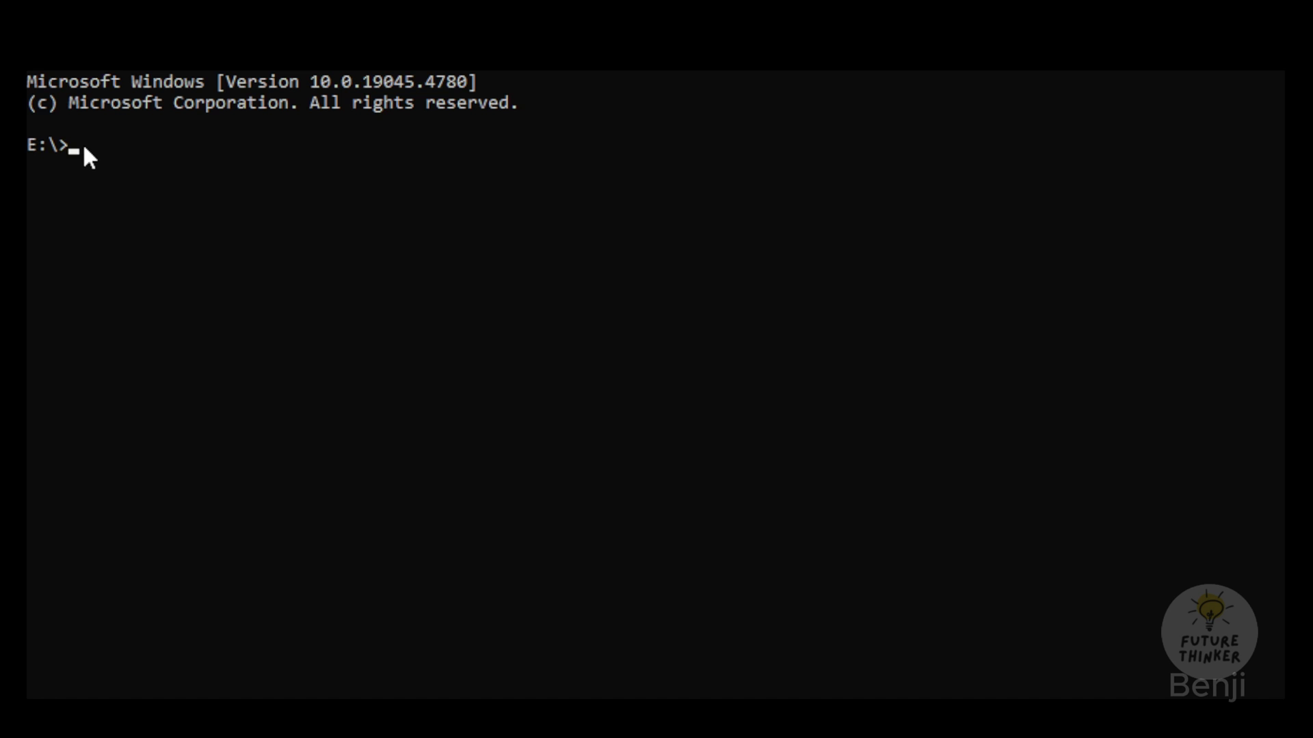
Step: Clone fluxgym onto E:, cd into fluxgym, and clone kohya-ss sd-scripts on the sd3 branch
{"action": "type", "text": "git clone https://github.com/cocktailpeanut/fluxgym"}
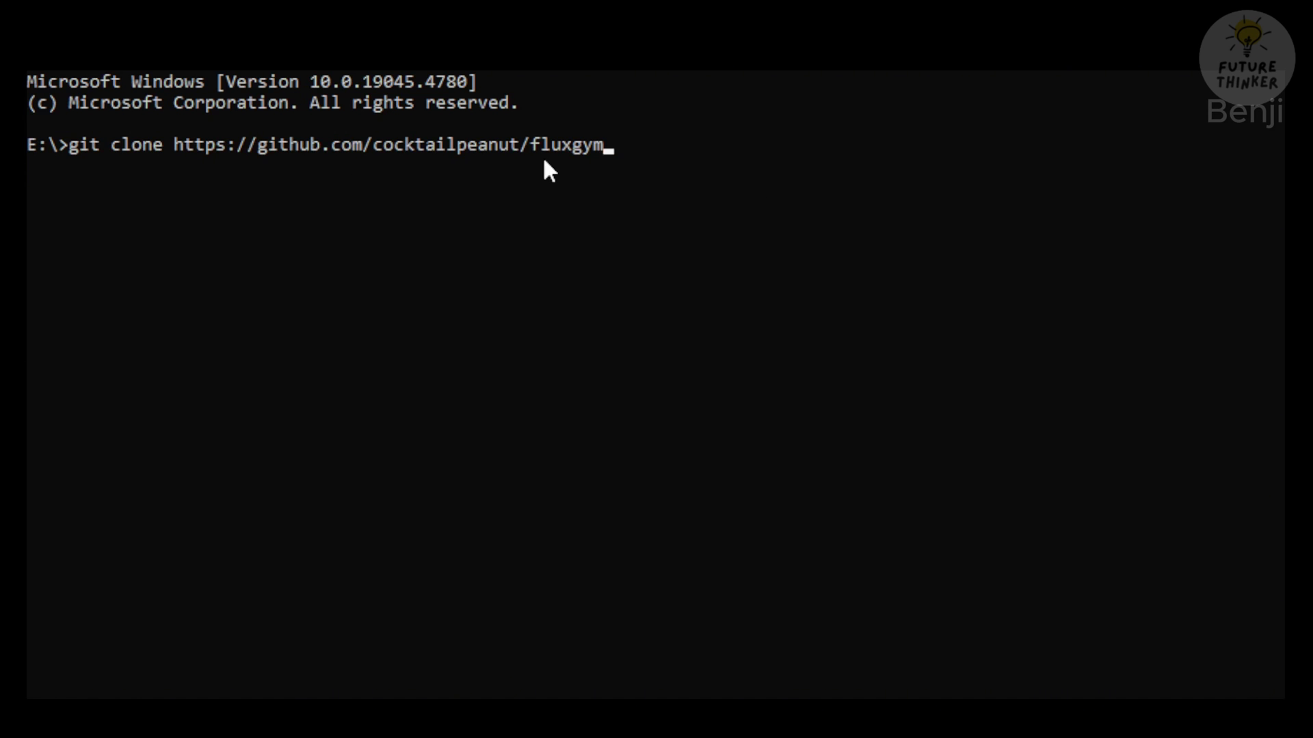
{"action": "key", "text": "Return"}
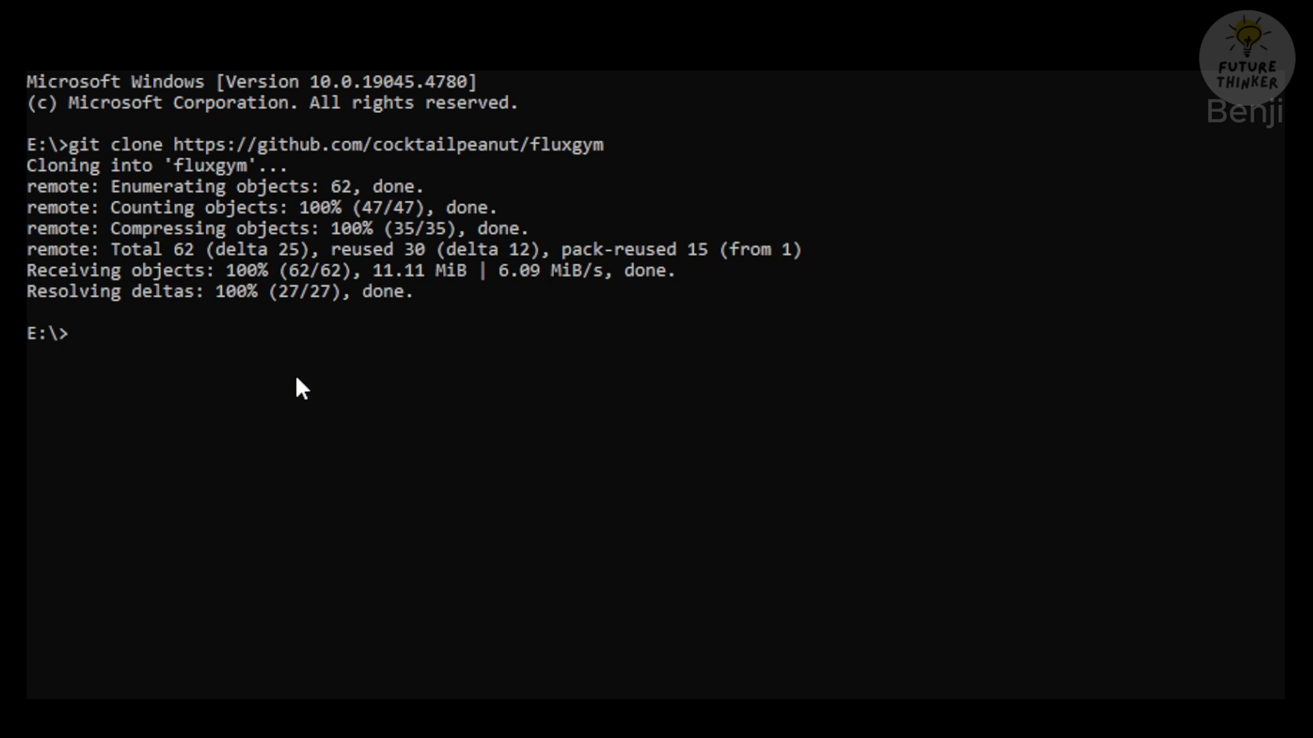
{"action": "type", "text": "cd fluxgym"}
{"action": "key", "text": "Return"}
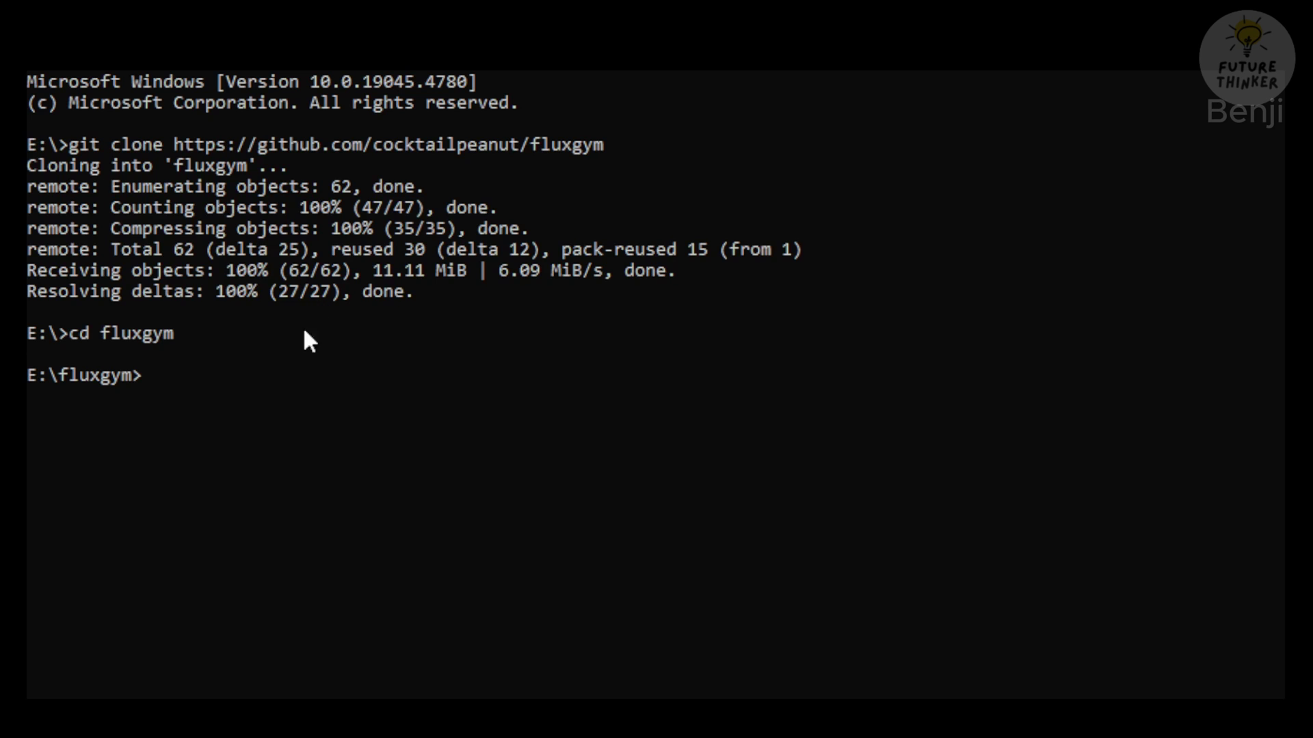
{"action": "type", "text": "git clone -b sd3 https://github.com/kohya-ss/sd-scripts"}
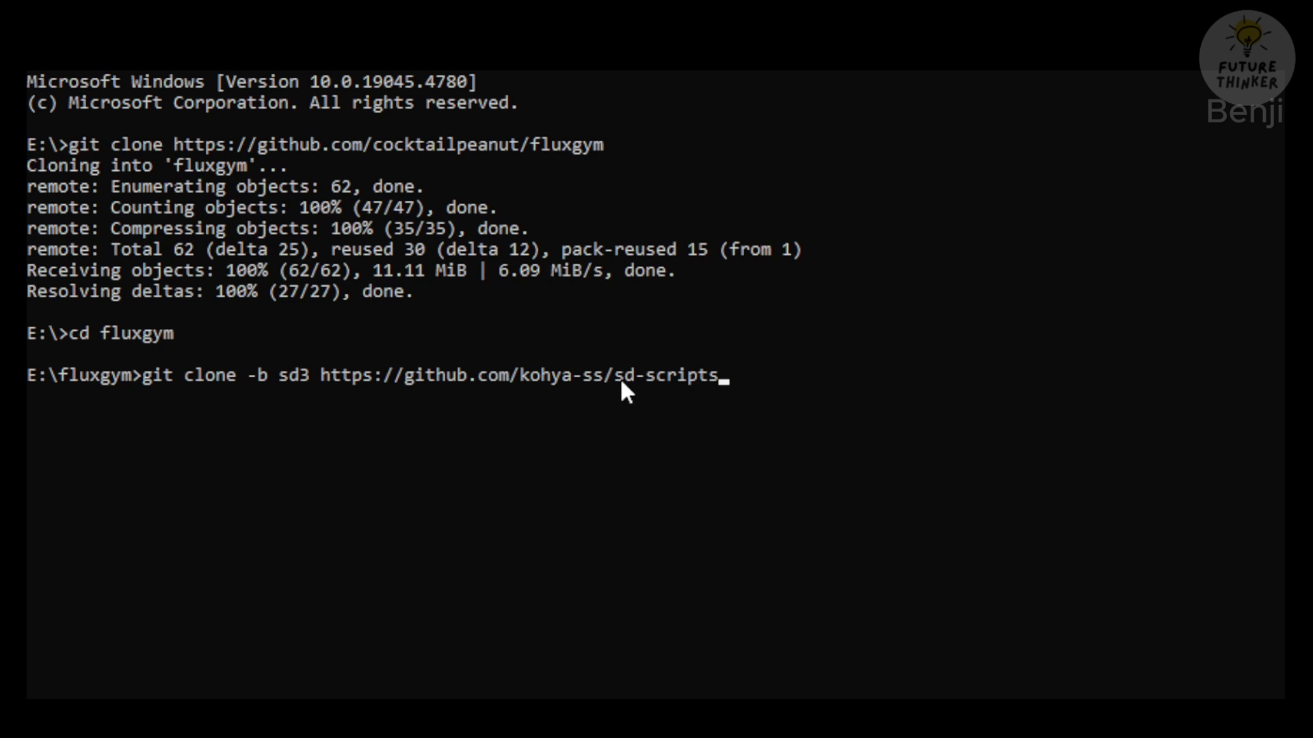
{"action": "key", "text": "Return"}
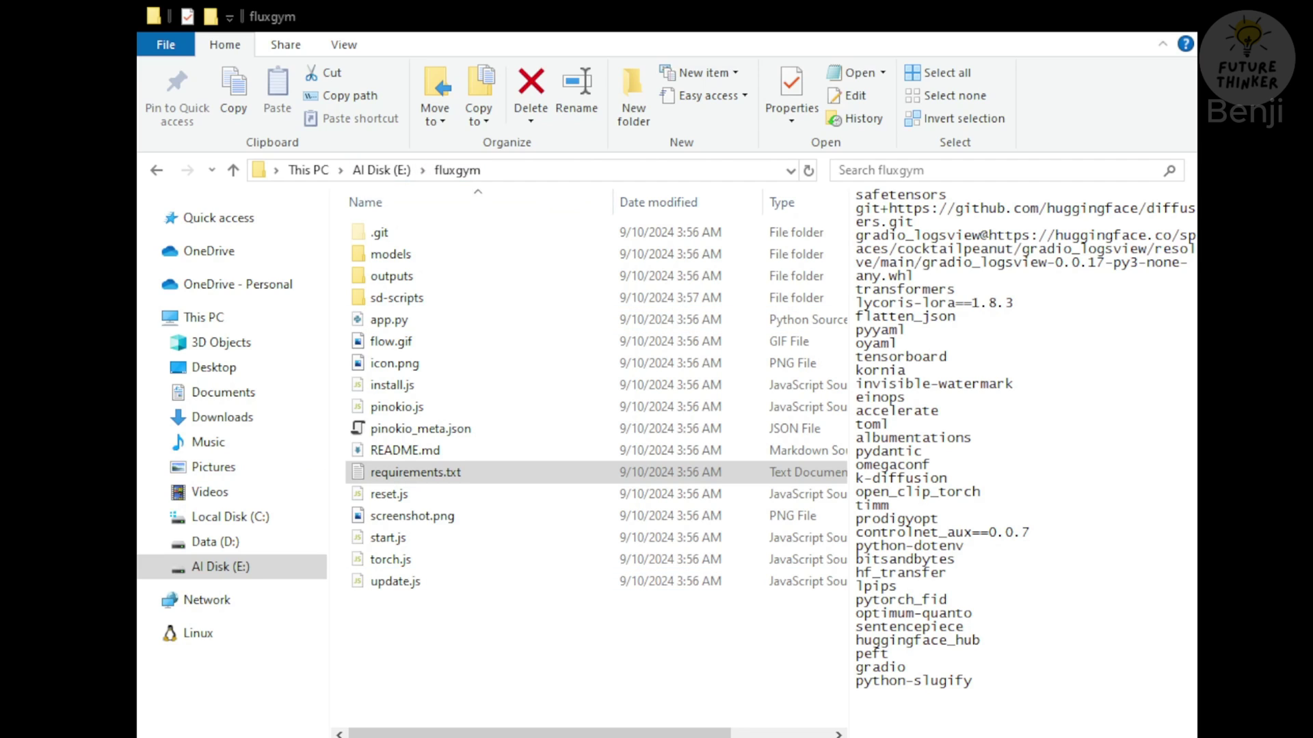
{"action": "left_click", "coordinate": [393, 217]}
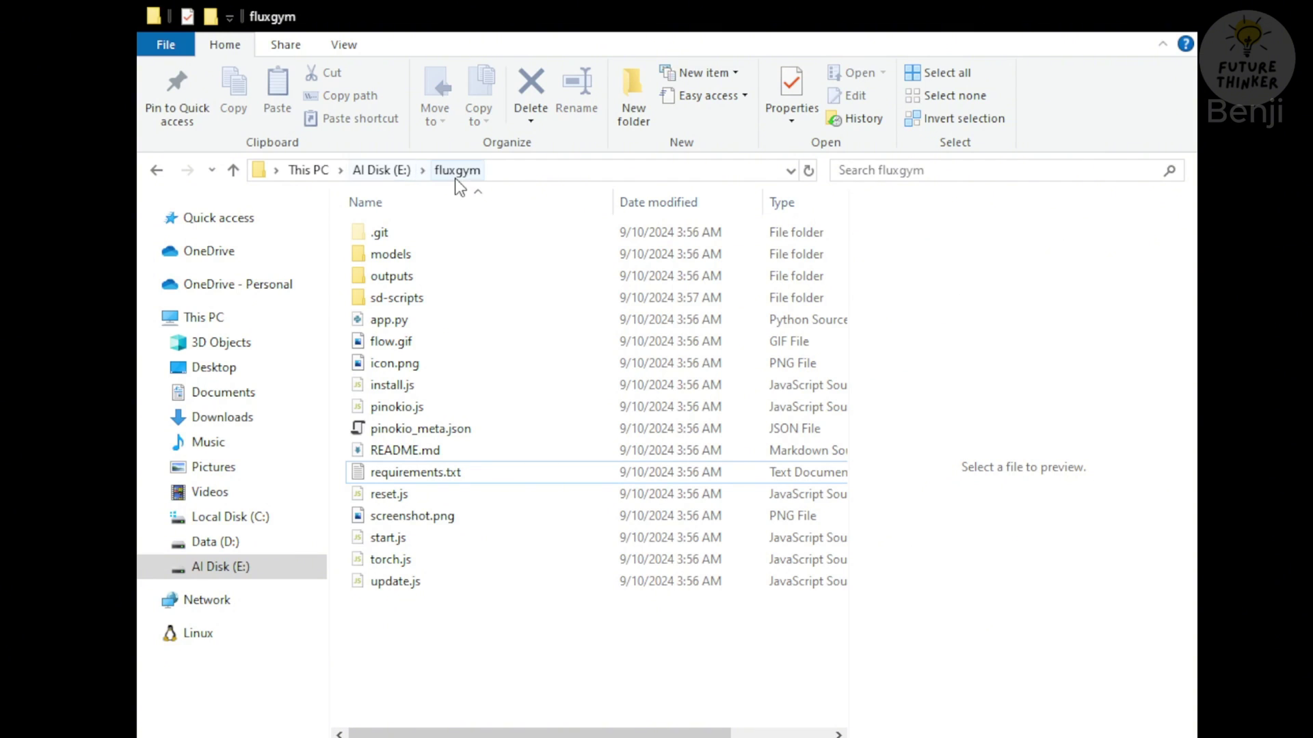
{"action": "left_click", "coordinate": [430, 302]}
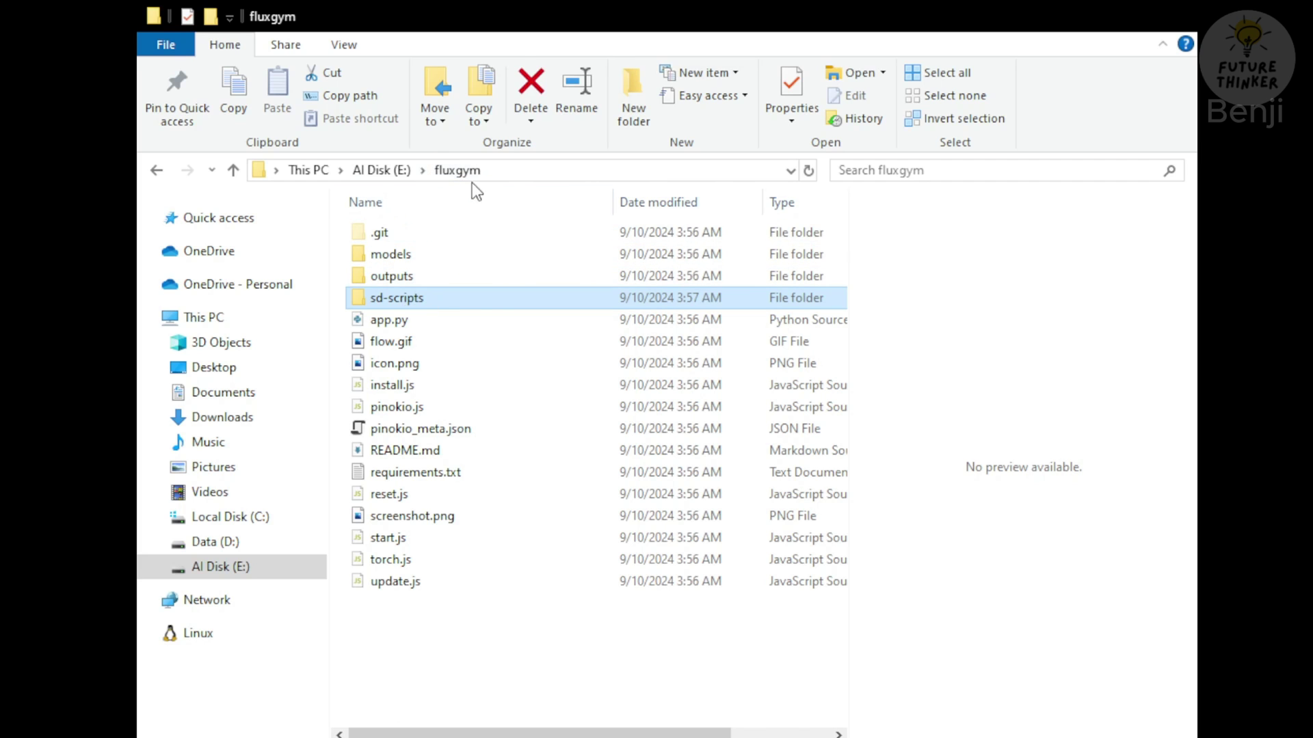
Step: Open sd-scripts and preview flux_minimal_inference.py, flux_train.py and flux_train_network.py
{"action": "double_click", "coordinate": [444, 298]}
{"action": "scroll", "coordinate": [410, 410], "scroll_direction": "down", "scroll_amount": 1}
{"action": "scroll", "coordinate": [442, 662], "scroll_direction": "up", "scroll_amount": 4}
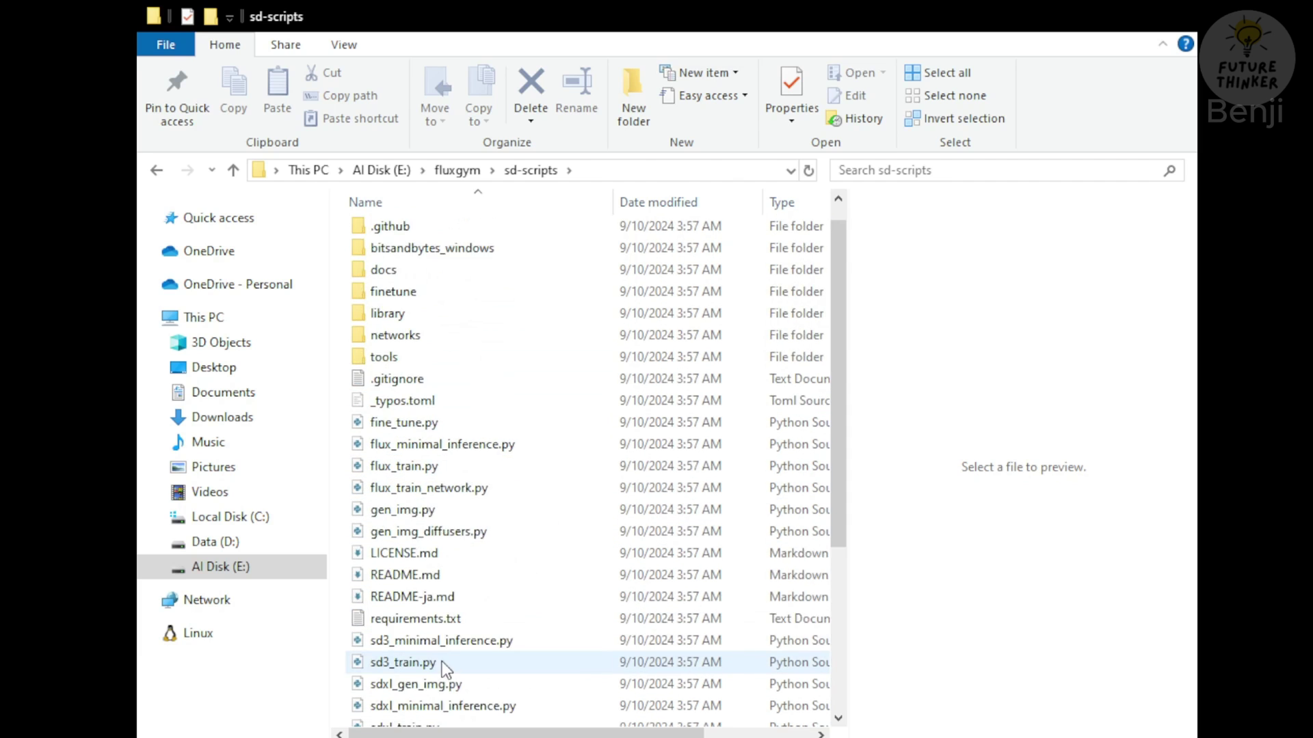
{"action": "left_click", "coordinate": [428, 474]}
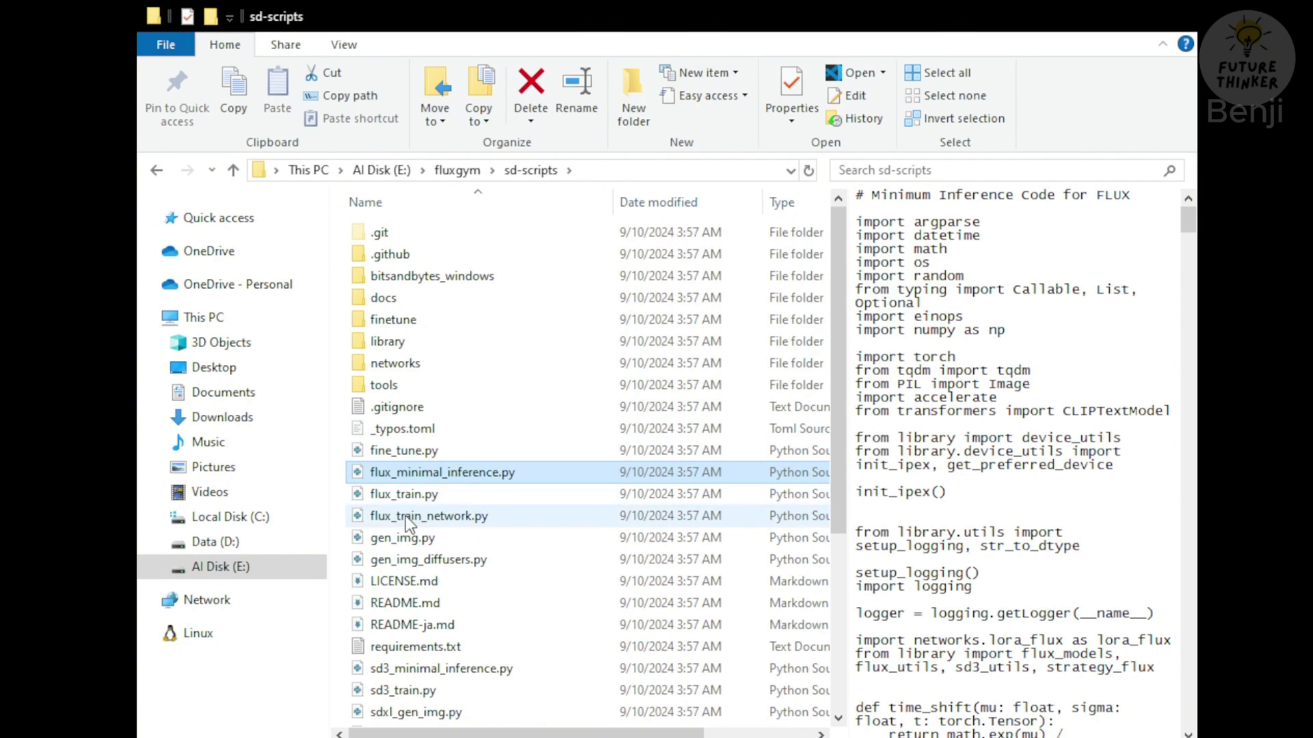
{"action": "scroll", "coordinate": [451, 547], "scroll_direction": "down", "scroll_amount": 3}
{"action": "scroll", "coordinate": [383, 557], "scroll_direction": "up", "scroll_amount": 3}
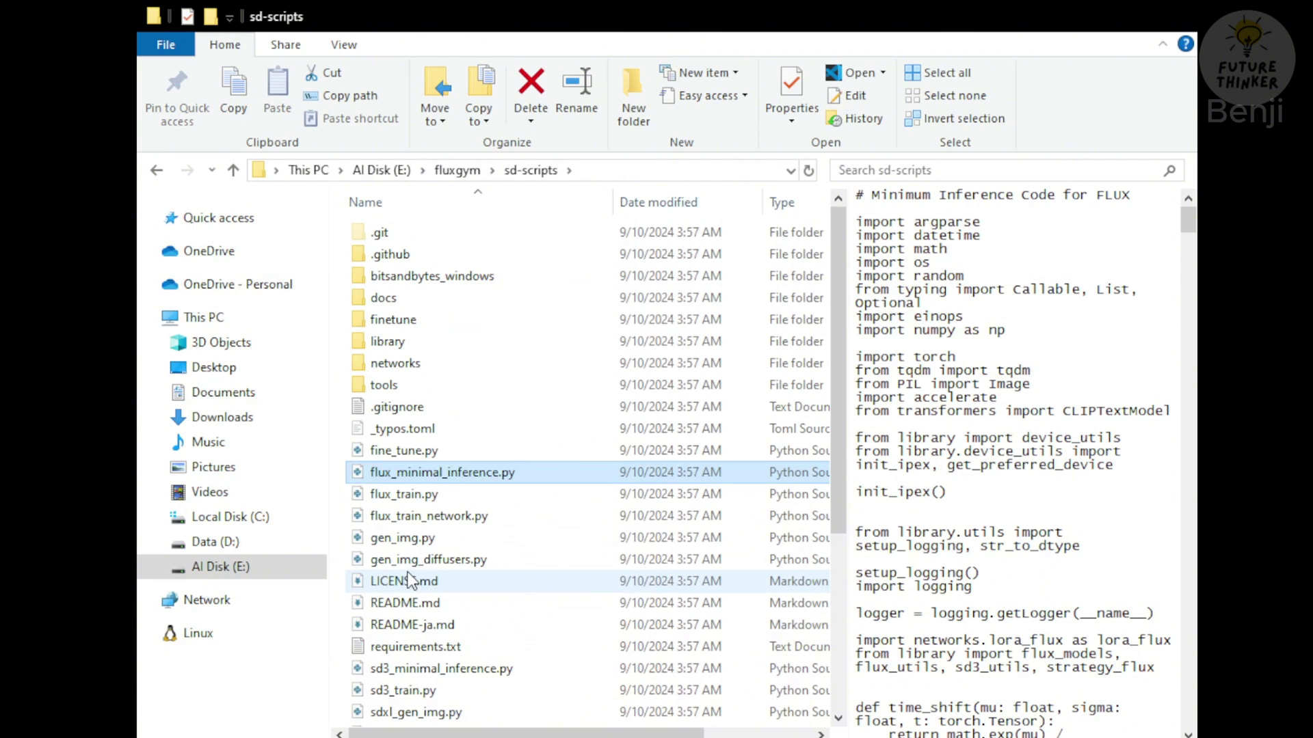
{"action": "left_click", "coordinate": [403, 495]}
{"action": "left_click", "coordinate": [396, 519]}
Step: Preview sd3_train.py, sdxl_gen_img.py, train_controlnet.py and train_db.py
{"action": "scroll", "coordinate": [418, 501], "scroll_direction": "down", "scroll_amount": 3}
{"action": "scroll", "coordinate": [410, 478], "scroll_direction": "down", "scroll_amount": 1}
{"action": "left_click", "coordinate": [395, 434]}
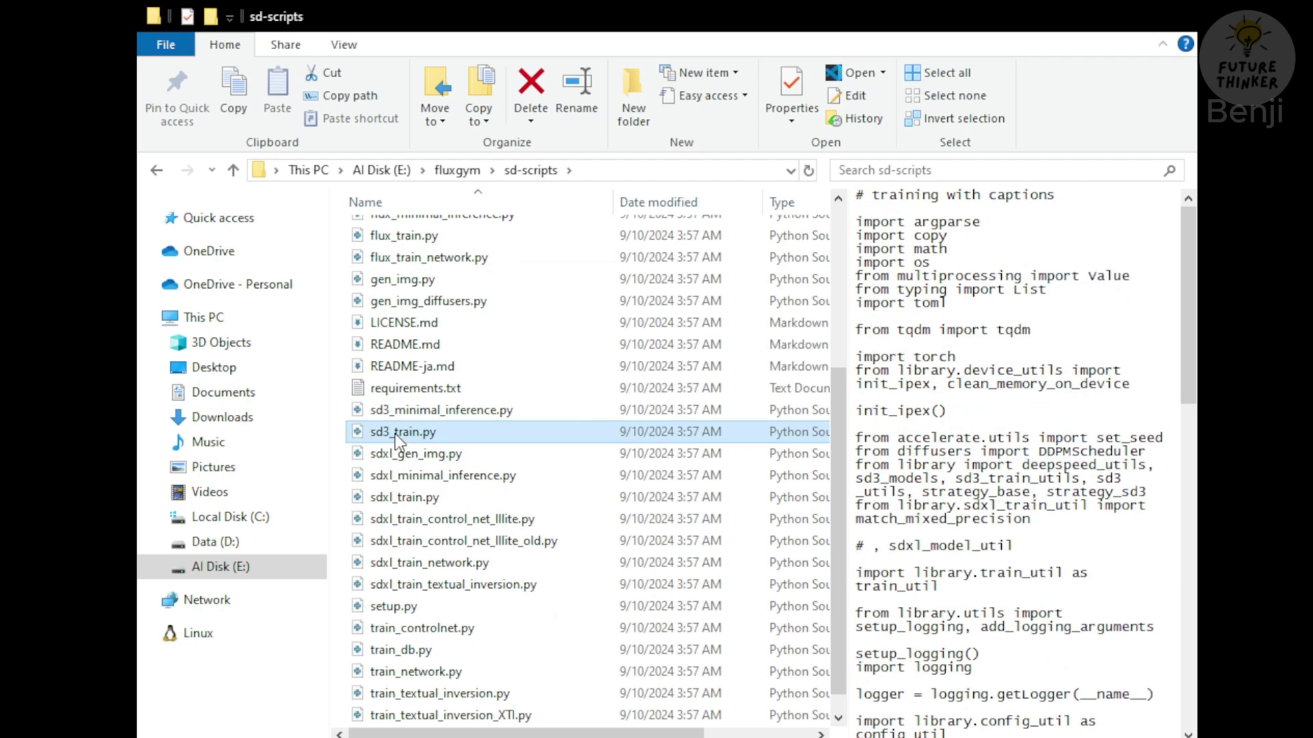
{"action": "left_click", "coordinate": [388, 458]}
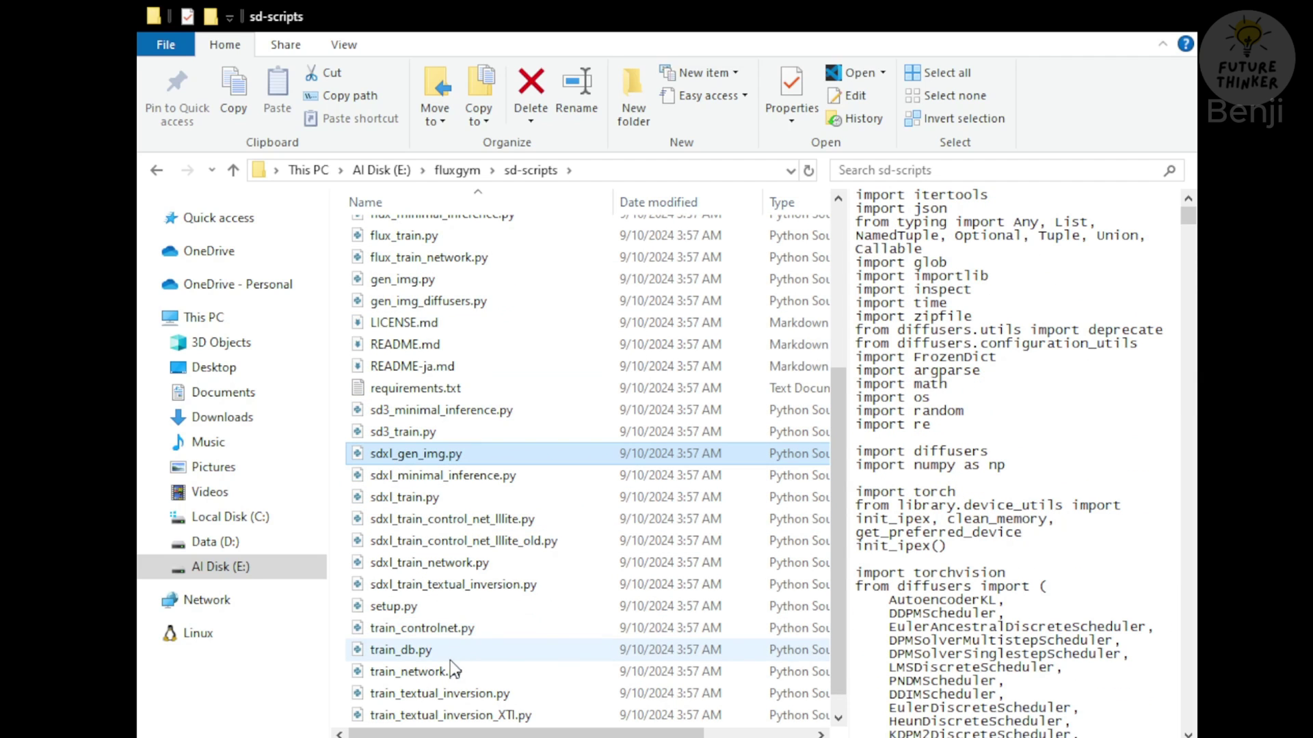
{"action": "scroll", "coordinate": [445, 659], "scroll_direction": "down", "scroll_amount": 1}
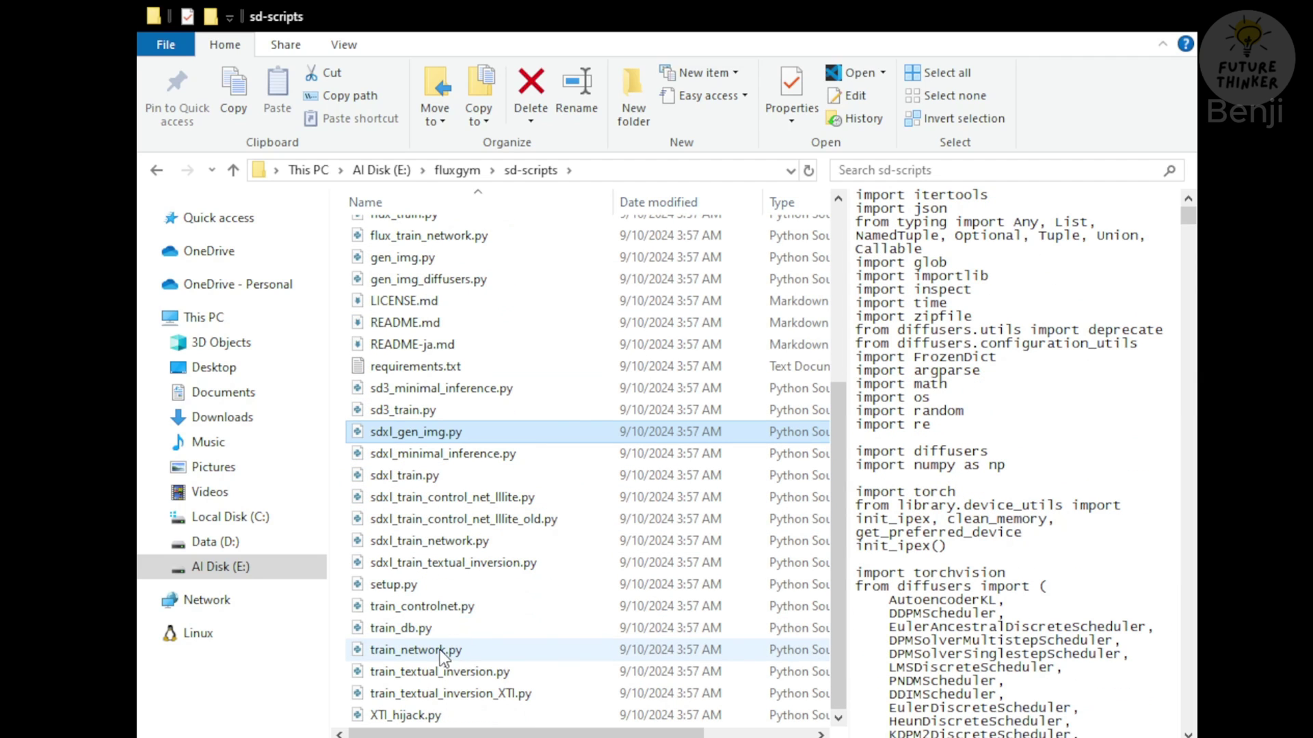
{"action": "left_click", "coordinate": [387, 608]}
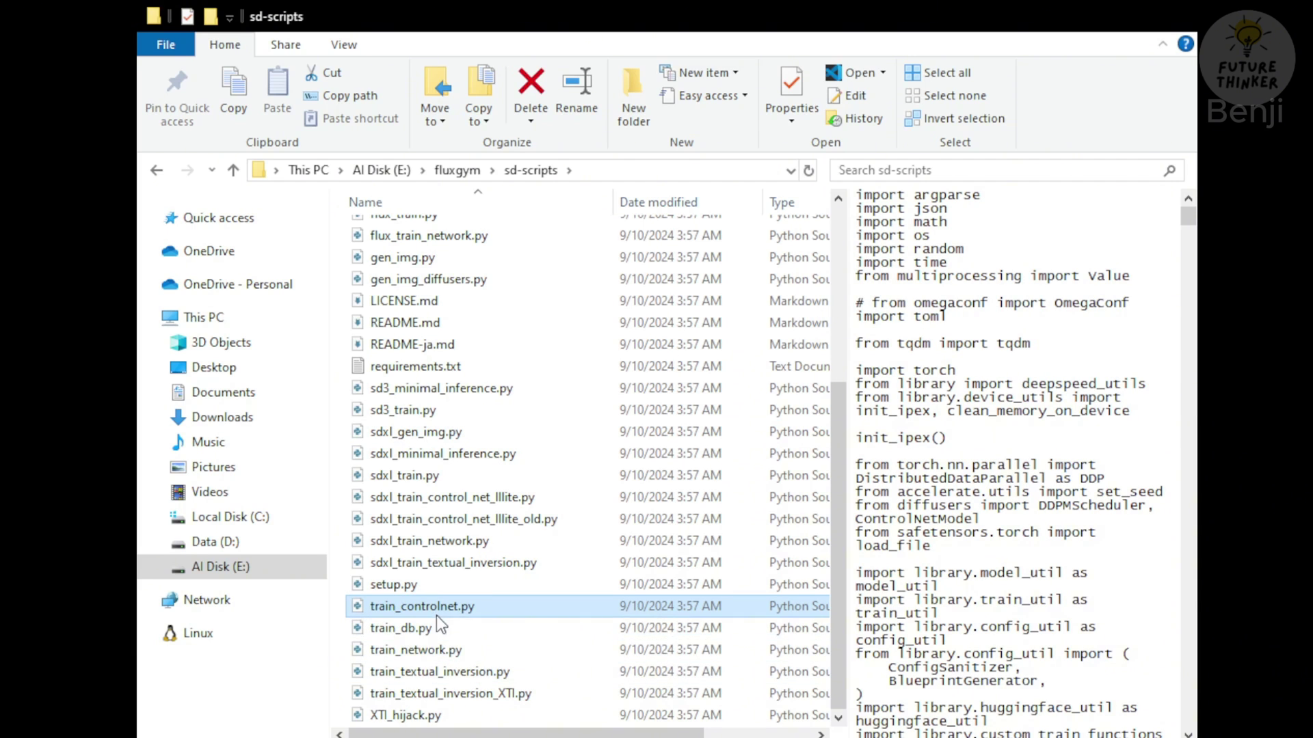
{"action": "left_click", "coordinate": [389, 628]}
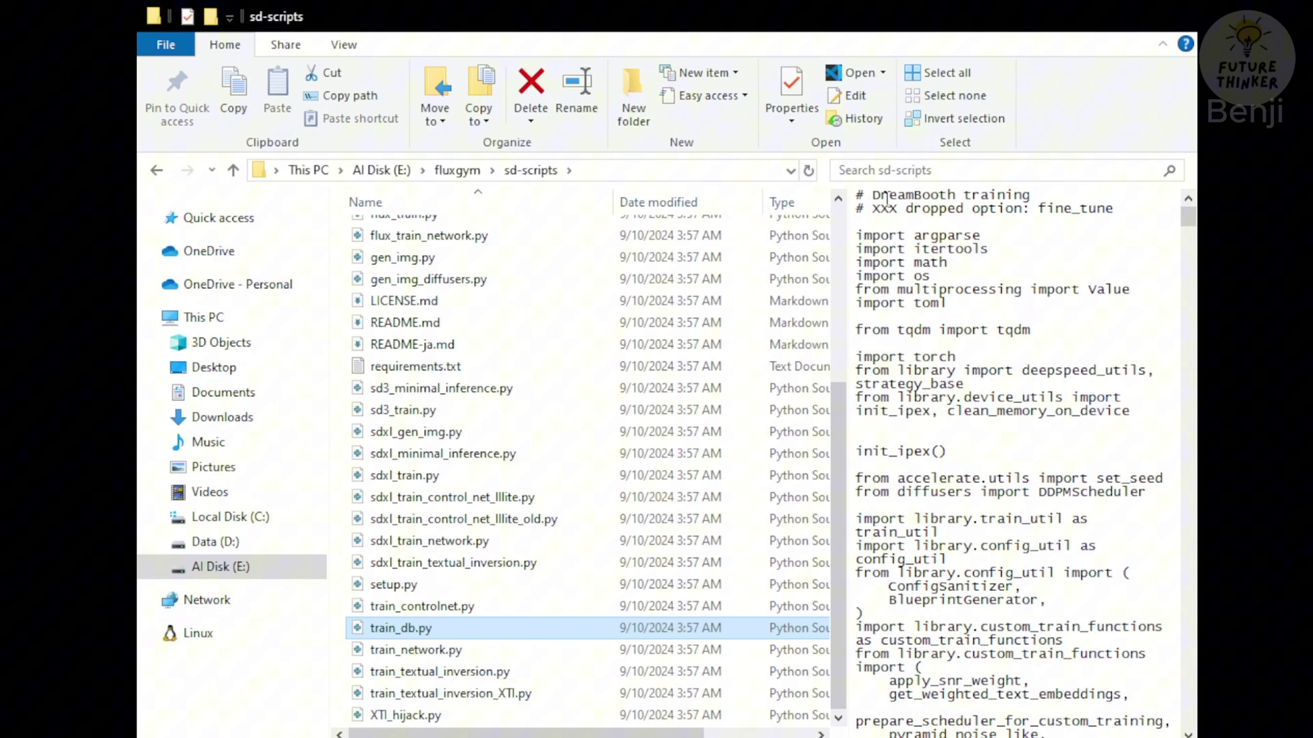
Step: Return to the fluxgym folder and preview the package list in requirements.txt
{"action": "scroll", "coordinate": [540, 606], "scroll_direction": "up", "scroll_amount": 5}
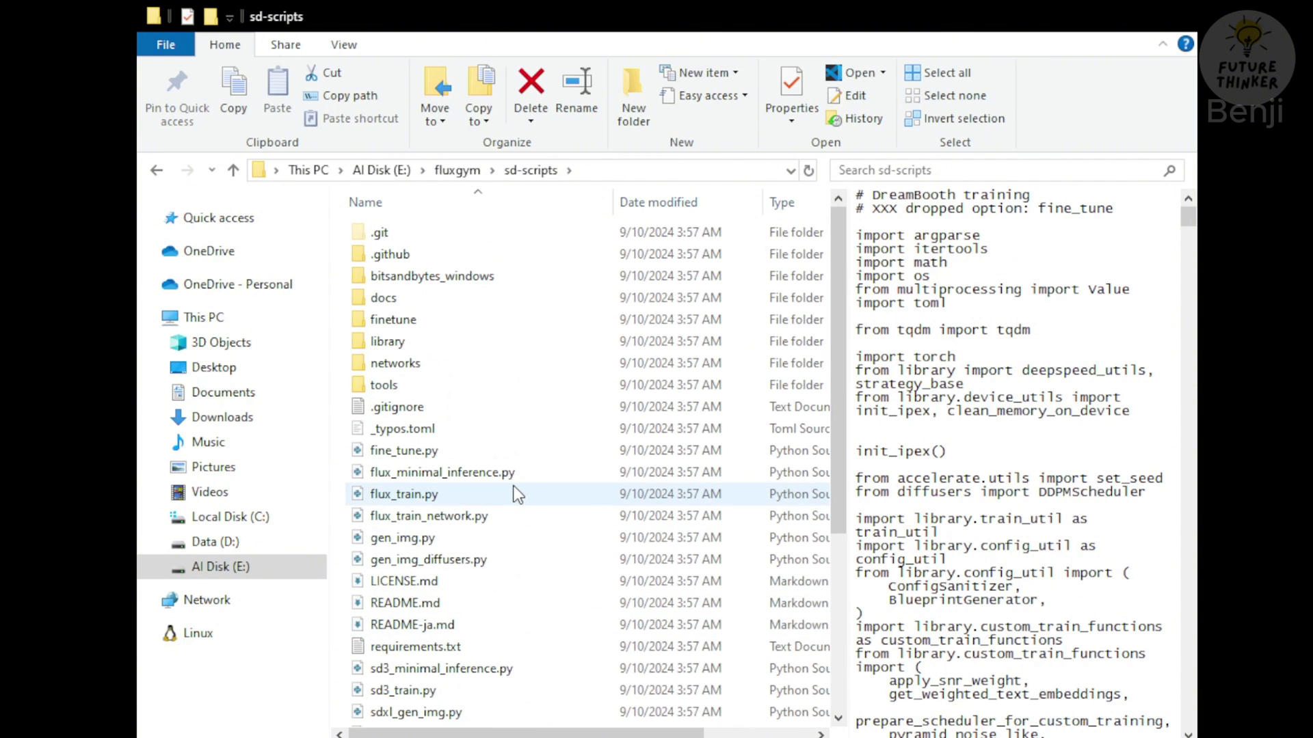
{"action": "left_click", "coordinate": [451, 169]}
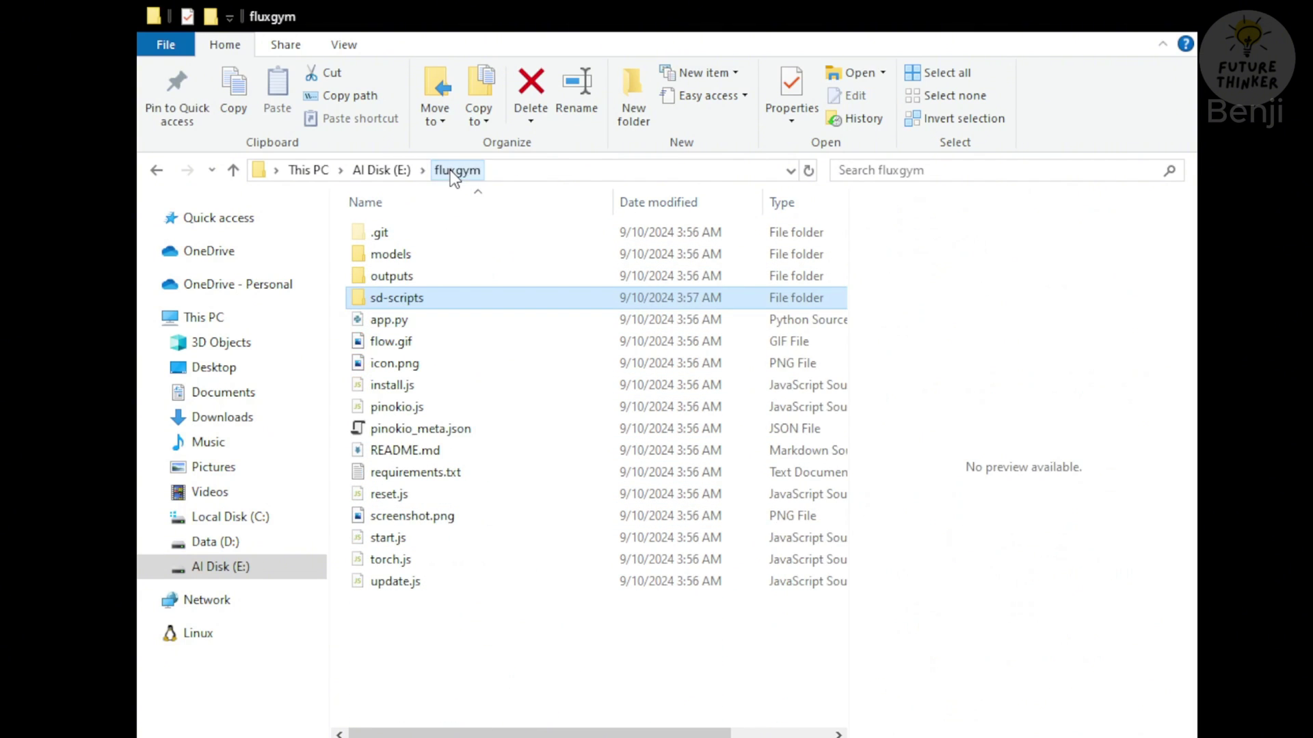
{"action": "left_click", "coordinate": [425, 475]}
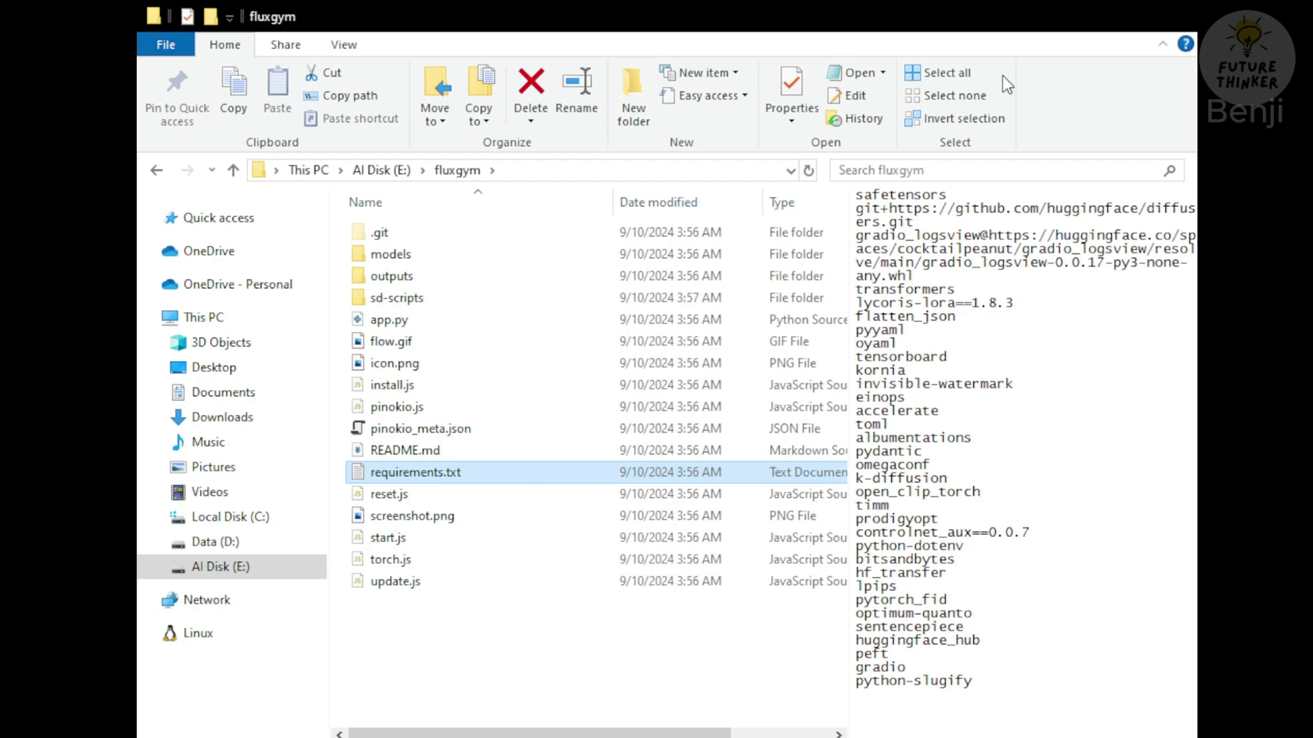
{"action": "left_click", "coordinate": [874, 209]}
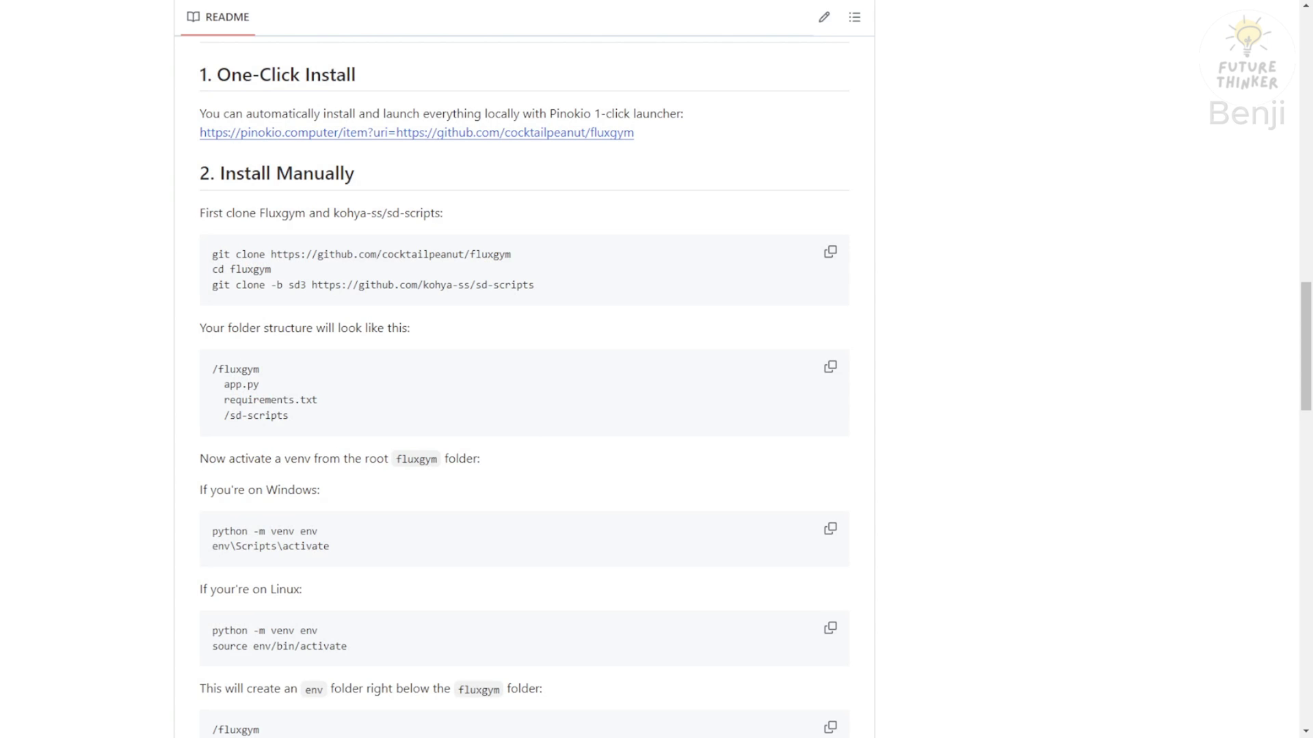
Step: Highlight the Windows venv command, then look up conda on anaconda.org before returning
{"action": "scroll", "coordinate": [272, 490], "scroll_direction": "down", "scroll_amount": 2}
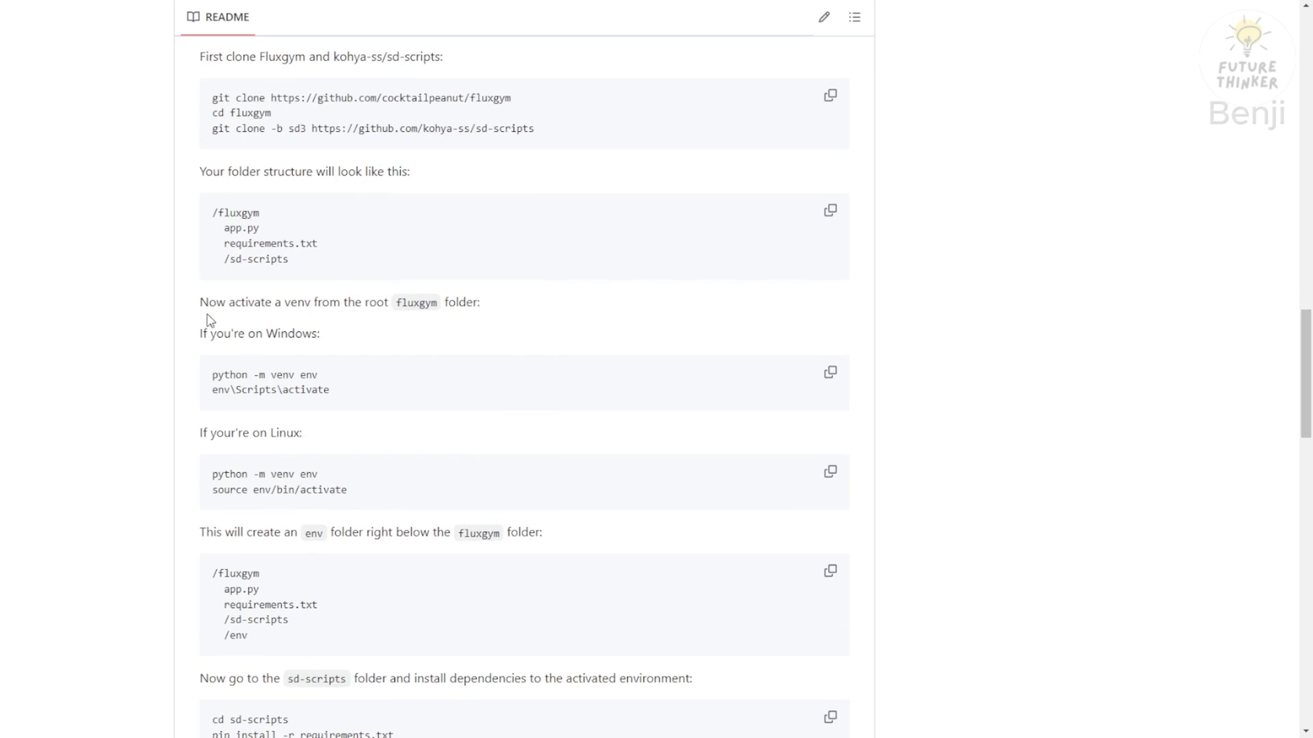
{"action": "left_click_drag", "start_coordinate": [212, 375], "coordinate": [356, 391]}
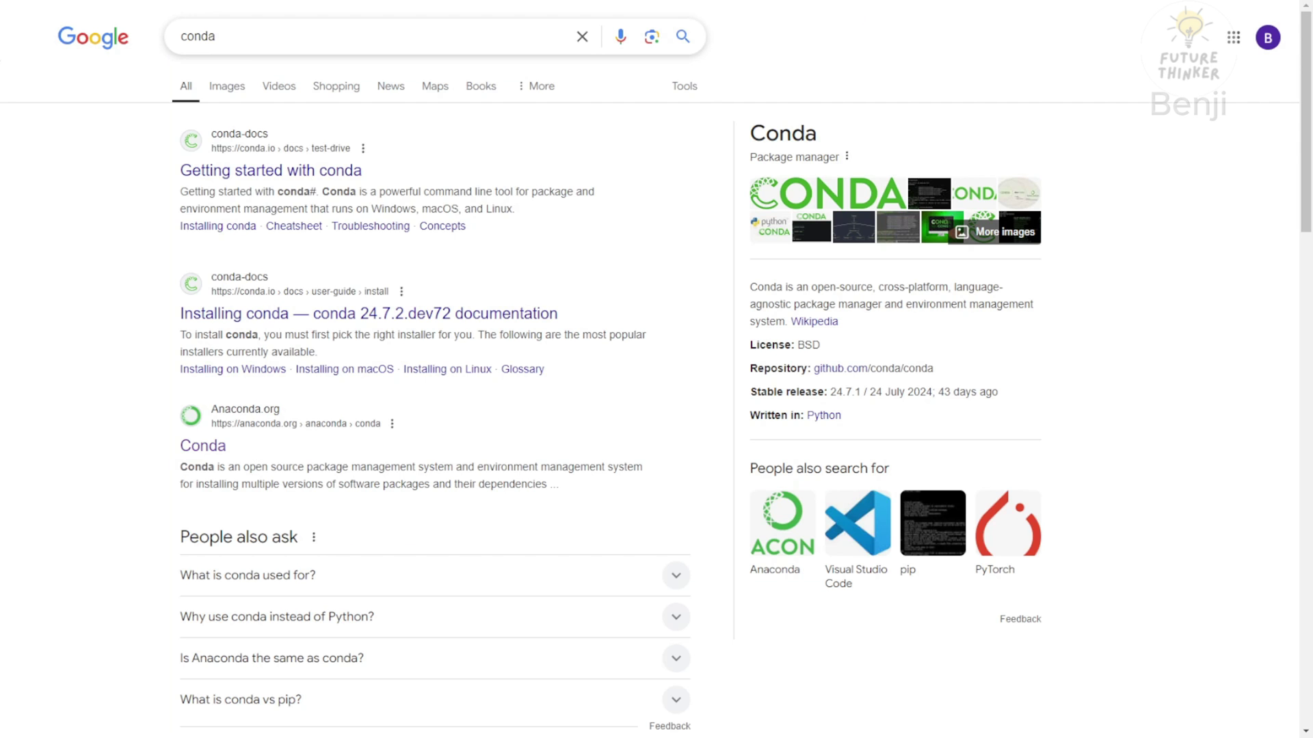
{"action": "left_click", "coordinate": [273, 36]}
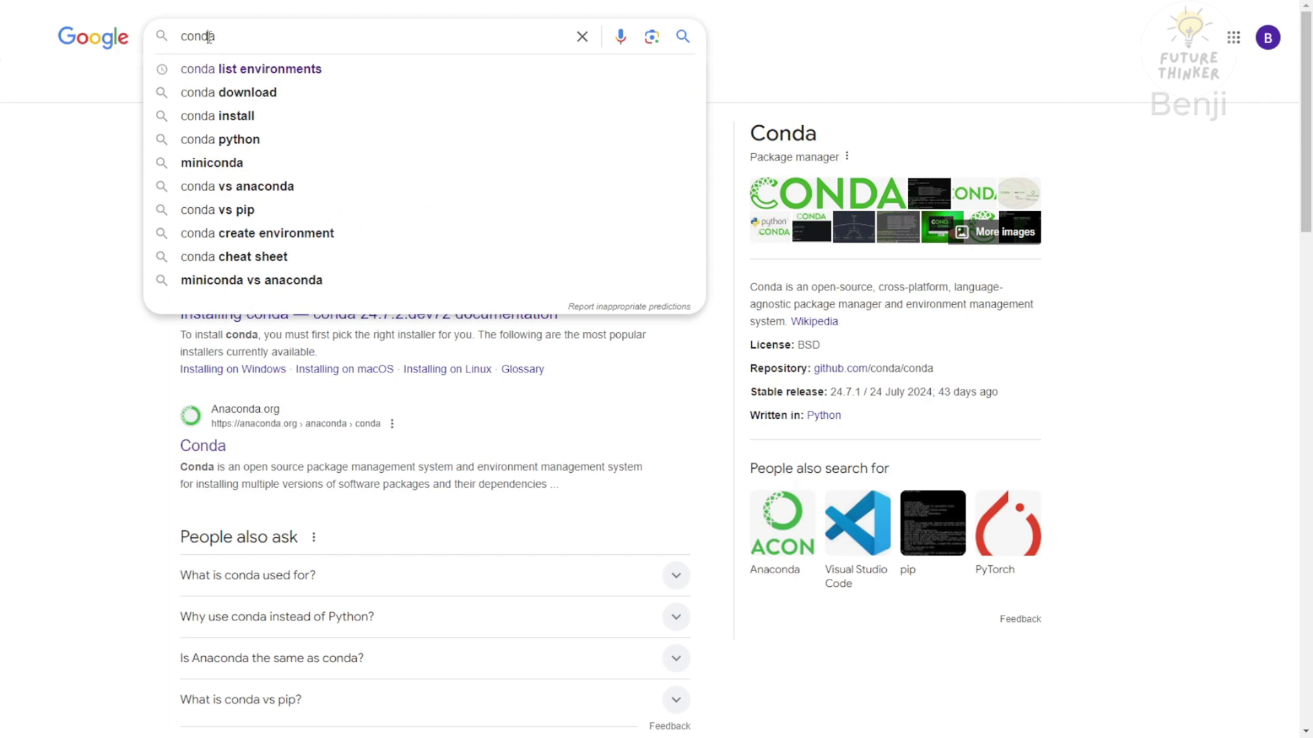
{"action": "left_click", "coordinate": [123, 167]}
{"action": "left_click", "coordinate": [186, 446]}
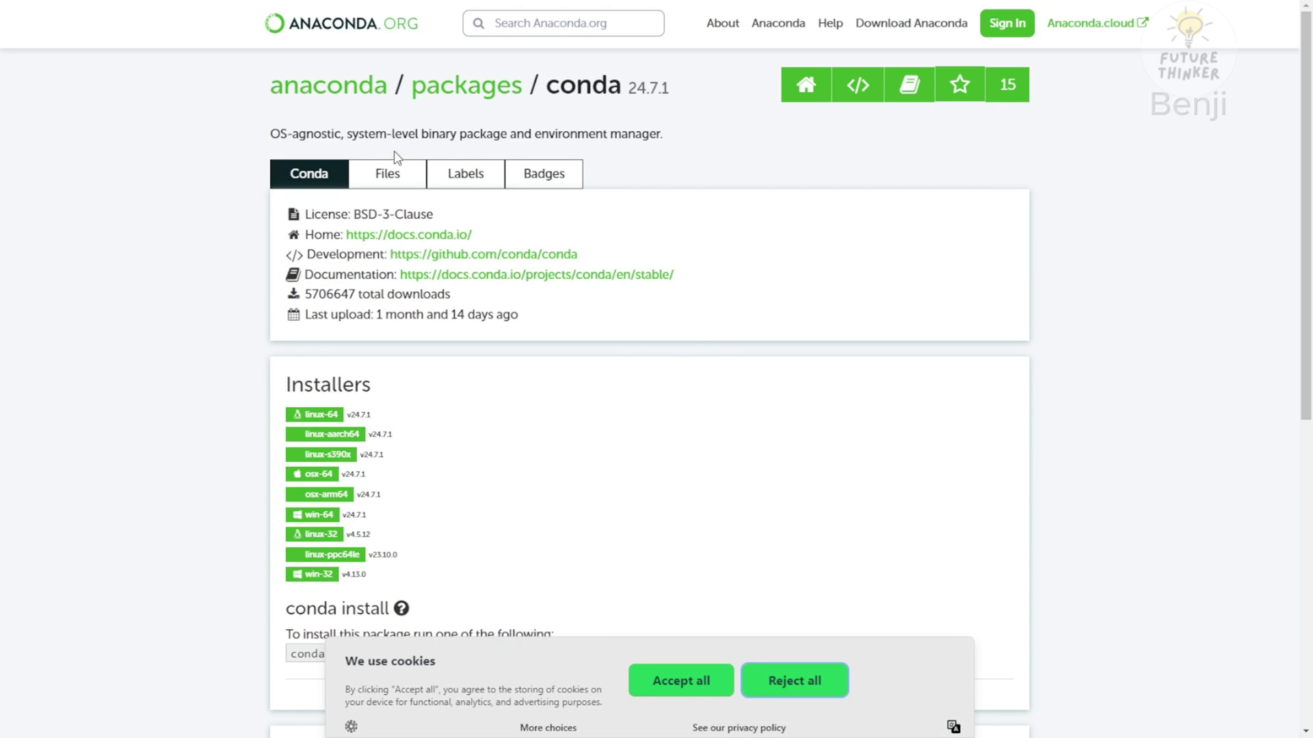
{"action": "scroll", "coordinate": [682, 454], "scroll_direction": "down", "scroll_amount": 3}
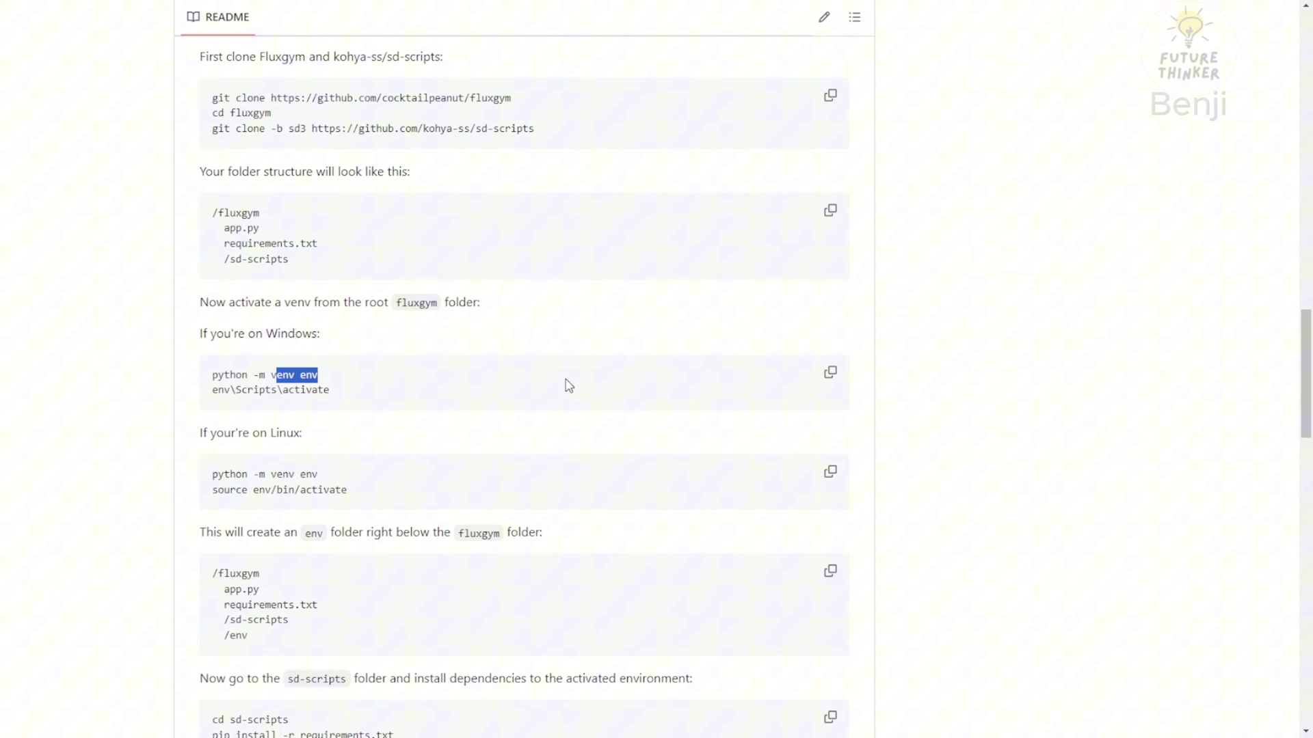
{"action": "left_click", "coordinate": [238, 393]}
Step: Create and activate the env venv with 'python -m venv env' and 'env\Scripts\activate'
{"action": "left_click_drag", "start_coordinate": [330, 390], "coordinate": [209, 369]}
{"action": "scroll", "coordinate": [208, 369], "scroll_direction": "down", "scroll_amount": 2}
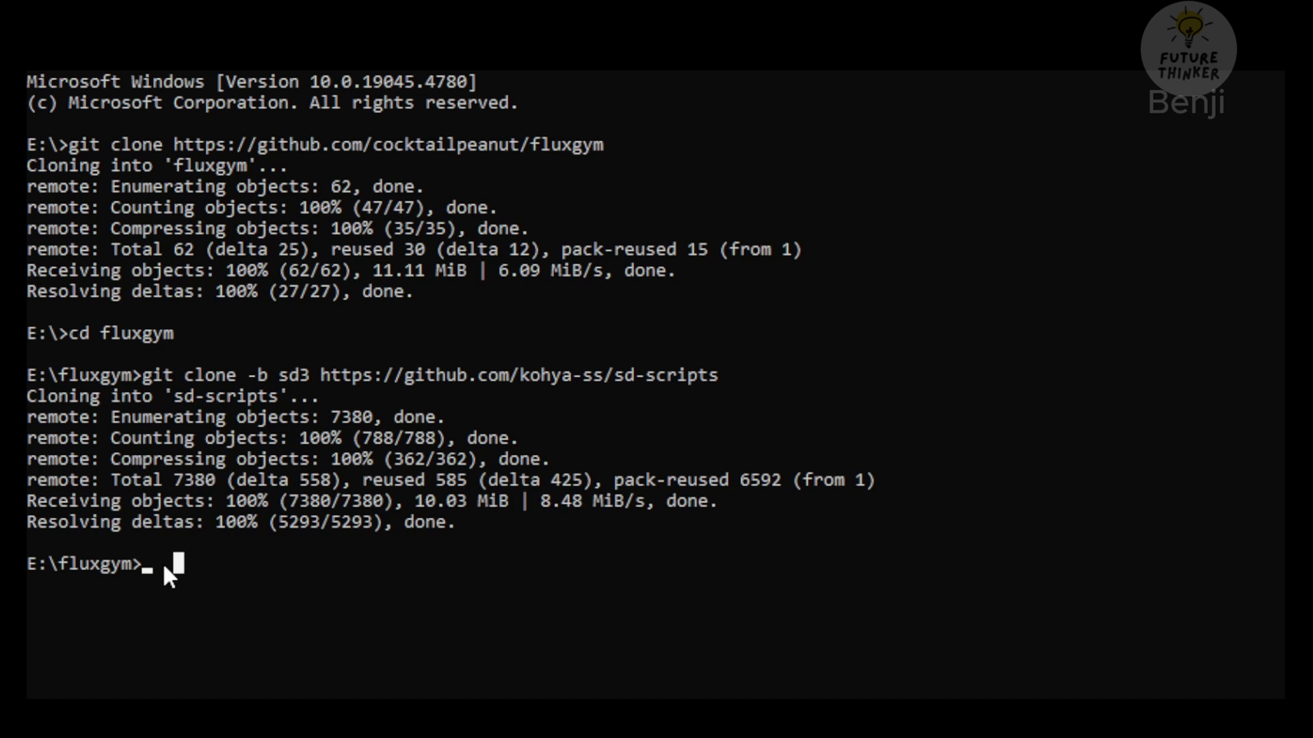
{"action": "type", "text": "python -m venv env"}
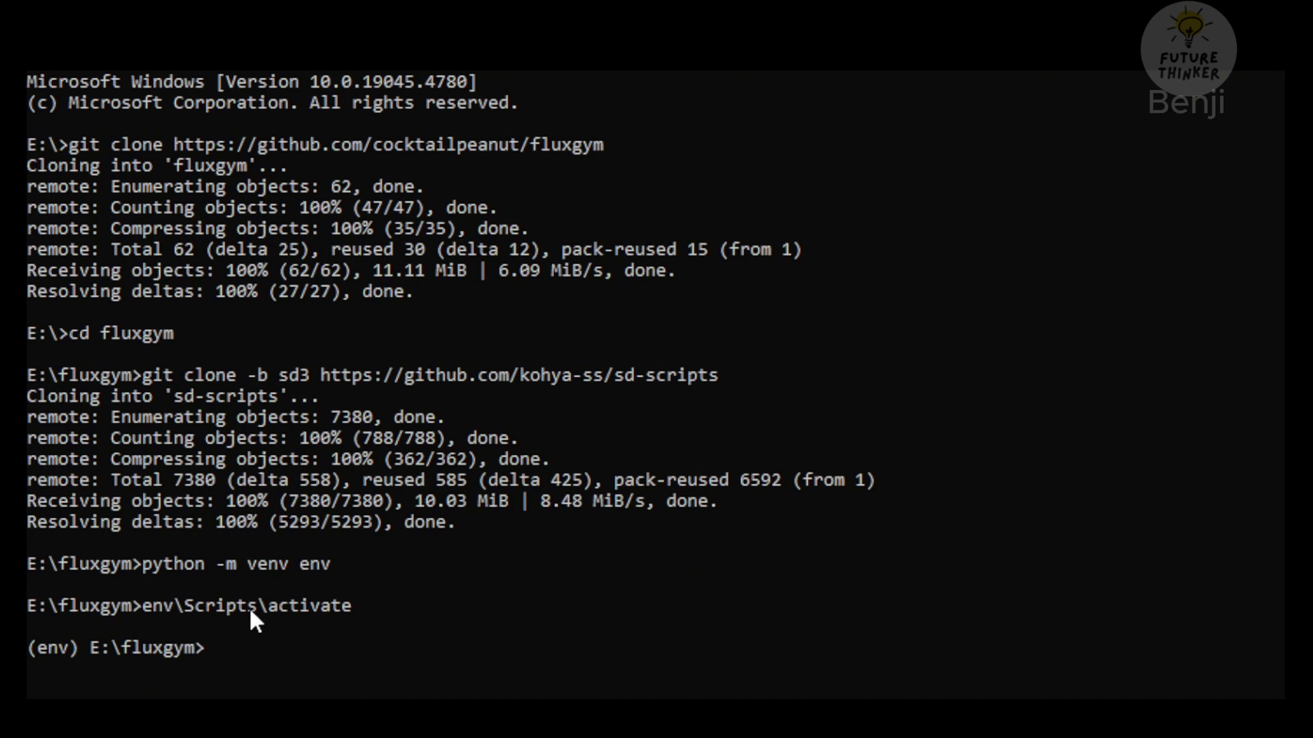
{"action": "left_click", "coordinate": [146, 606]}
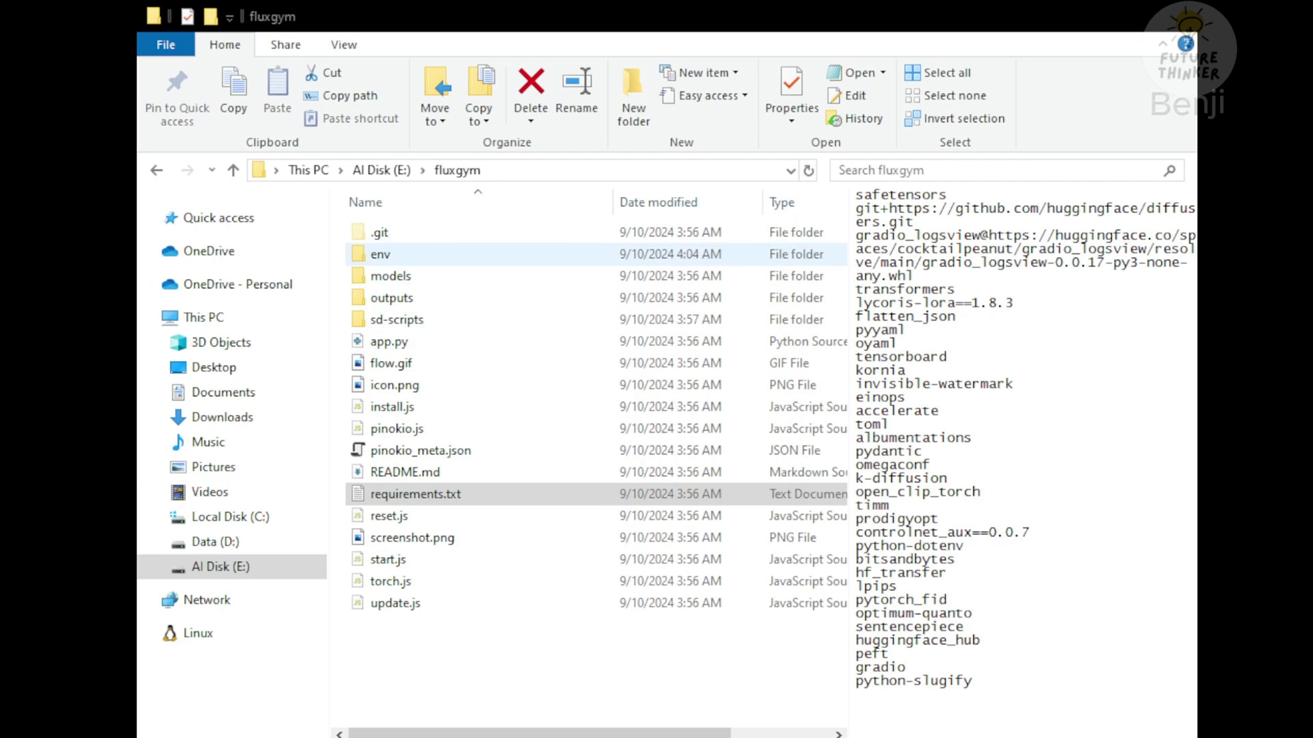
Step: Check the new env\Scripts folder, including deactivate.bat, then return to the fluxgym folder
{"action": "left_click", "coordinate": [392, 256]}
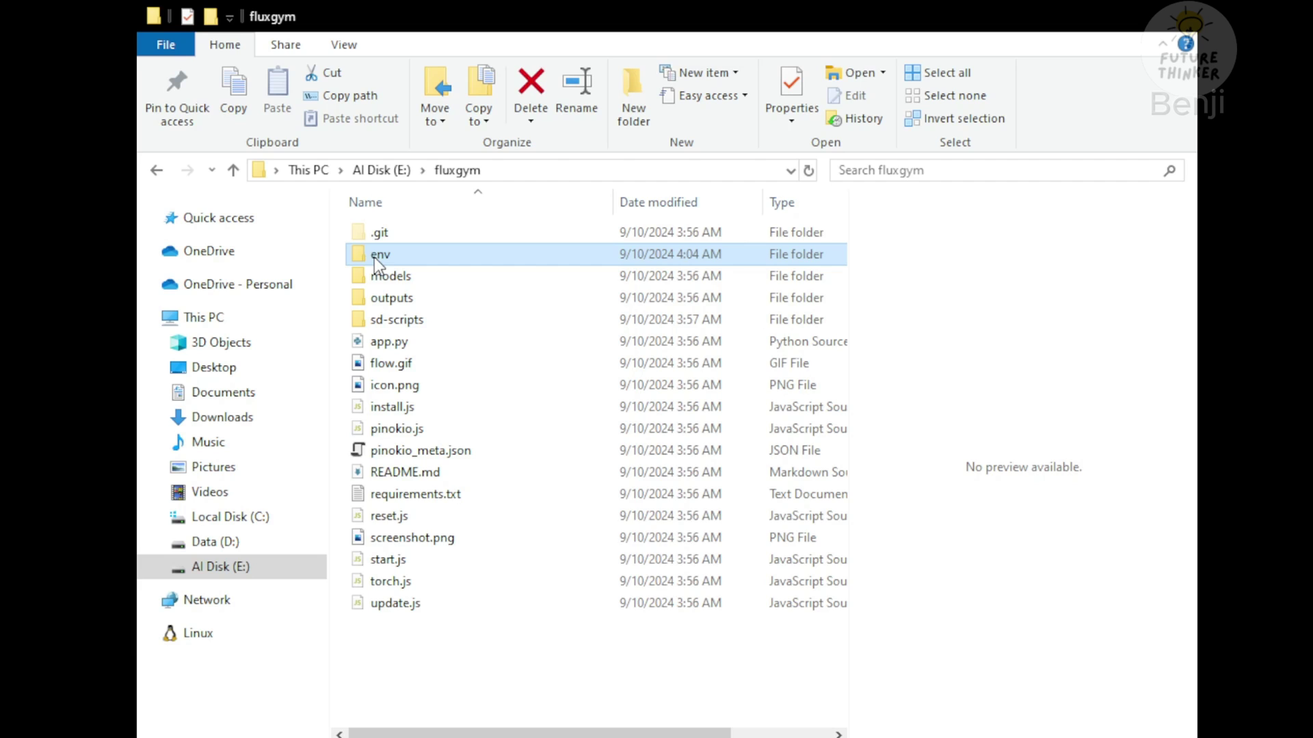
{"action": "double_click", "coordinate": [376, 257]}
{"action": "double_click", "coordinate": [418, 276]}
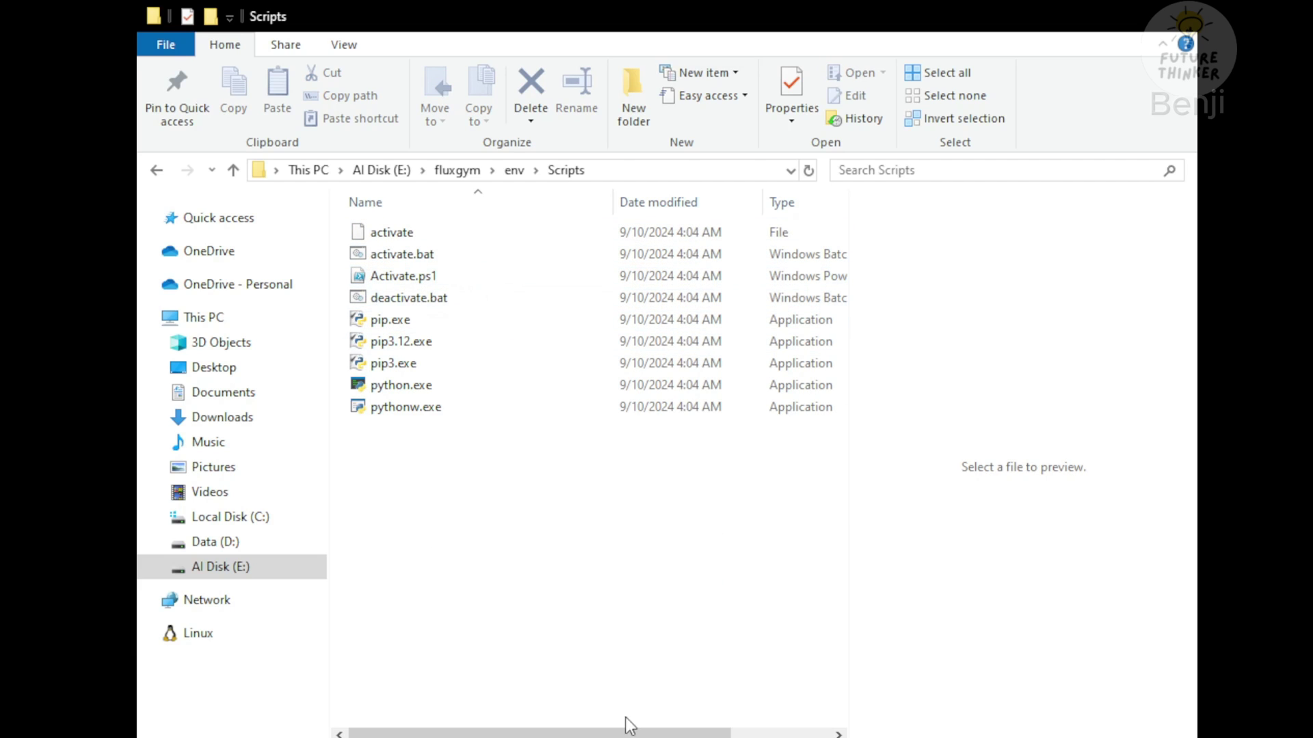
{"action": "left_click", "coordinate": [409, 298]}
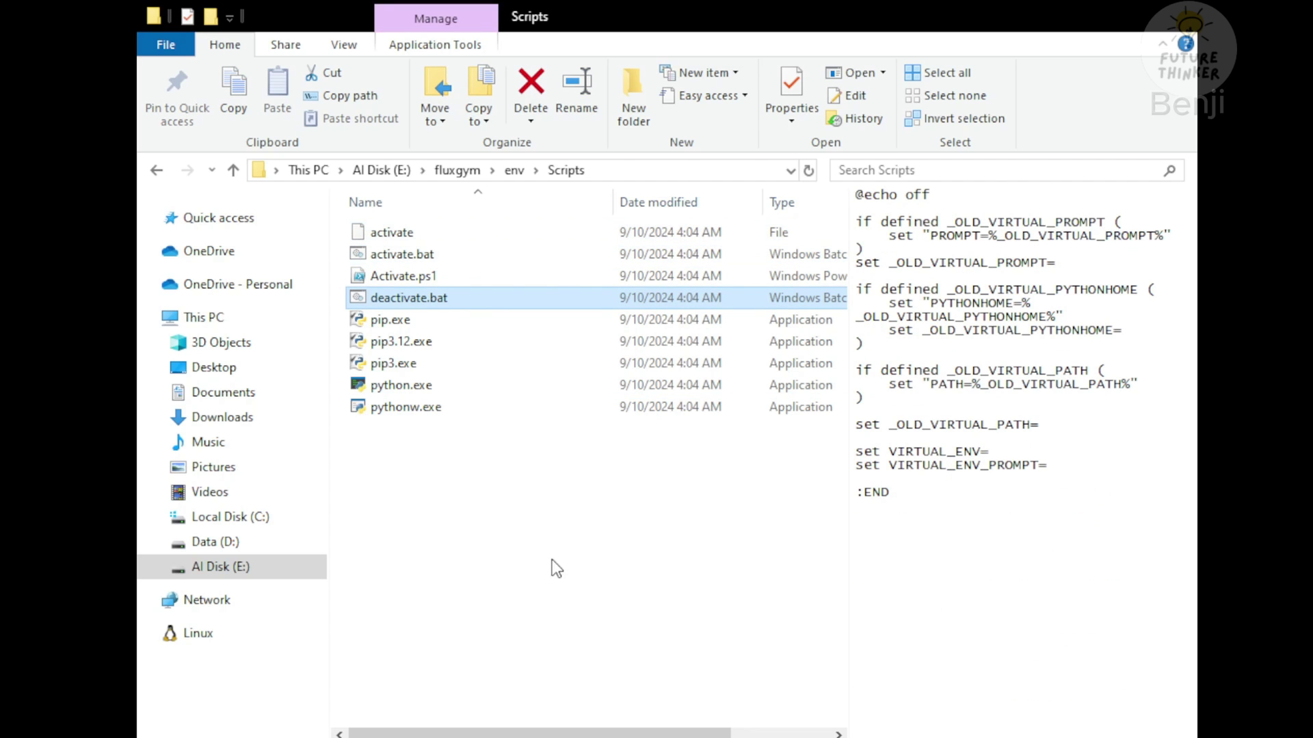
{"action": "left_click", "coordinate": [542, 541]}
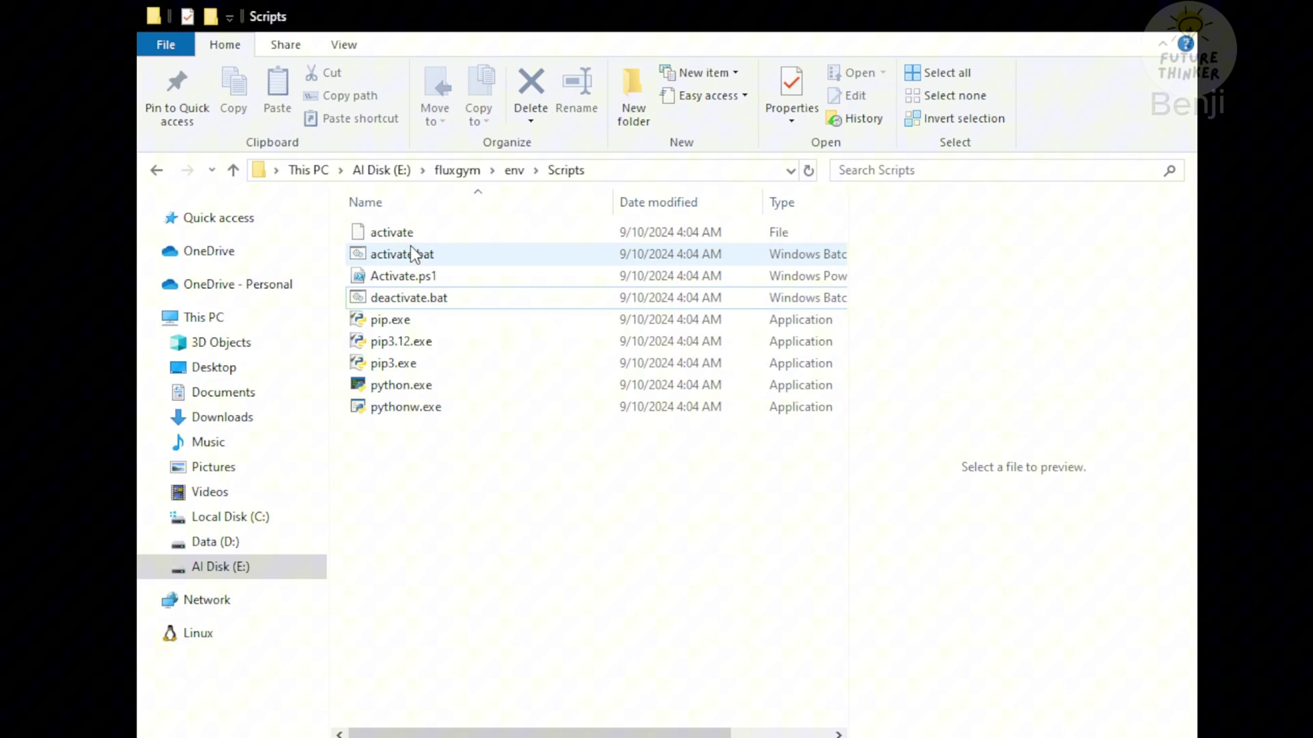
{"action": "left_click", "coordinate": [457, 170]}
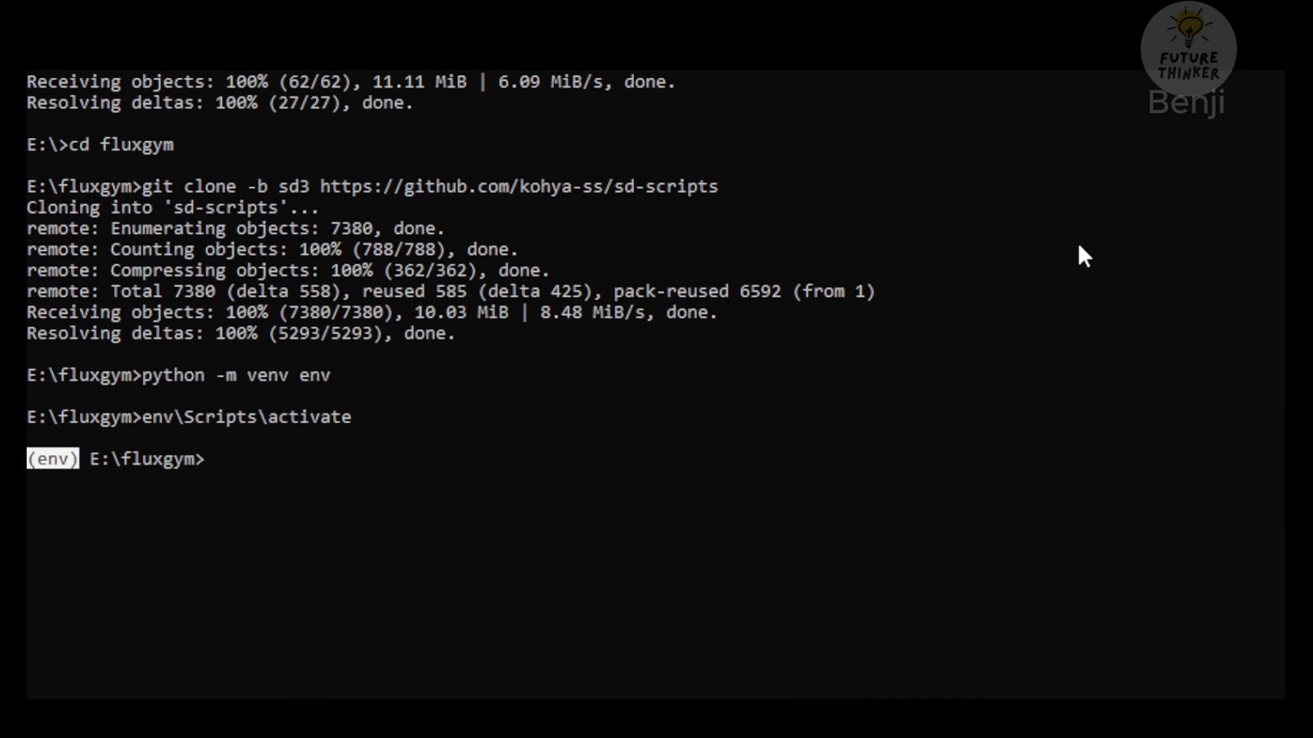
Step: Enter sd-scripts with cd and install its requirements.txt into the env environment
{"action": "left_click", "coordinate": [195, 495]}
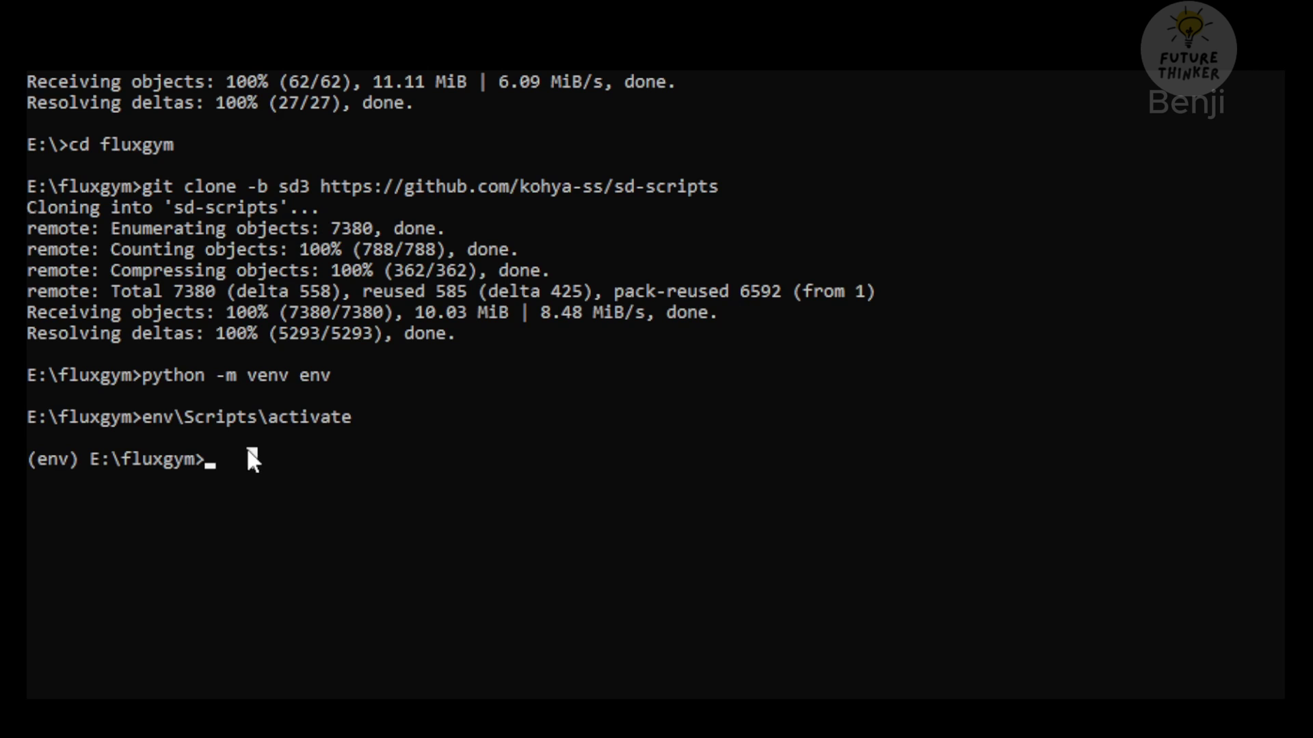
{"action": "type", "text": "cd sd-scripts"}
{"action": "key", "text": "Return"}
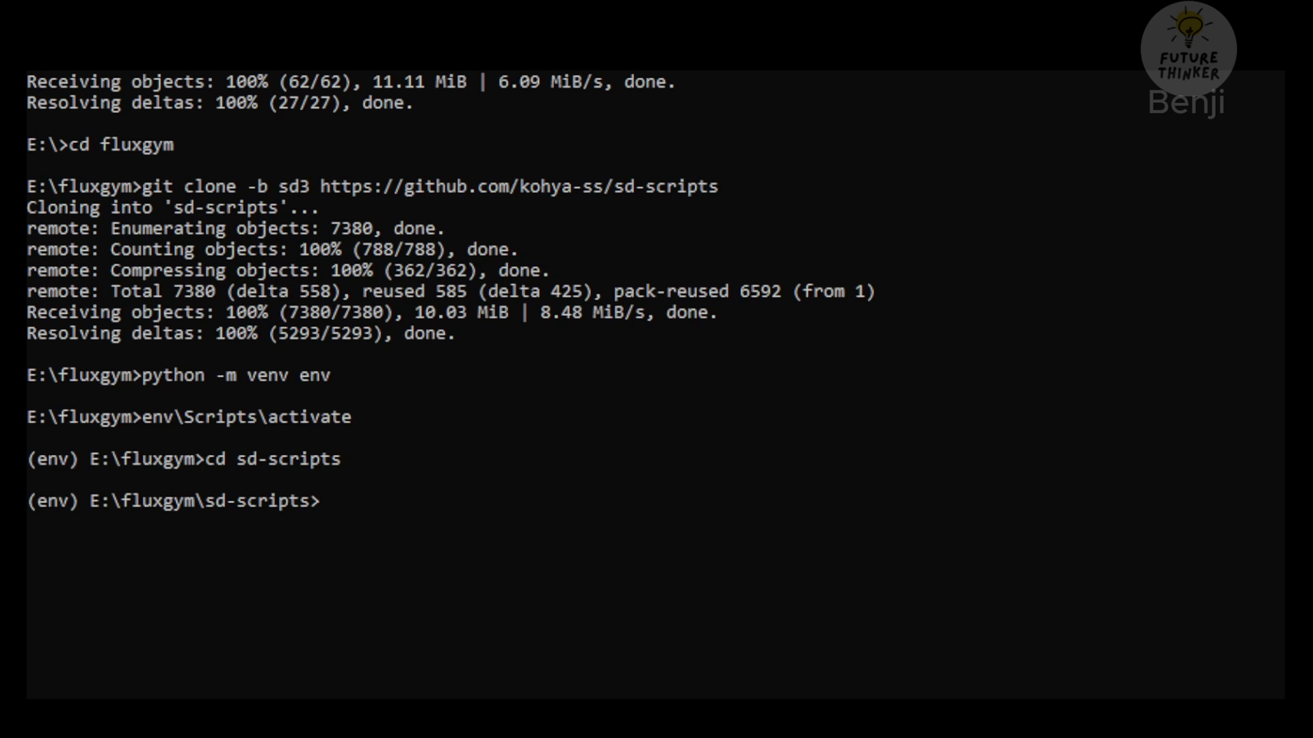
{"action": "type", "text": "pip install -r requirements.txt"}
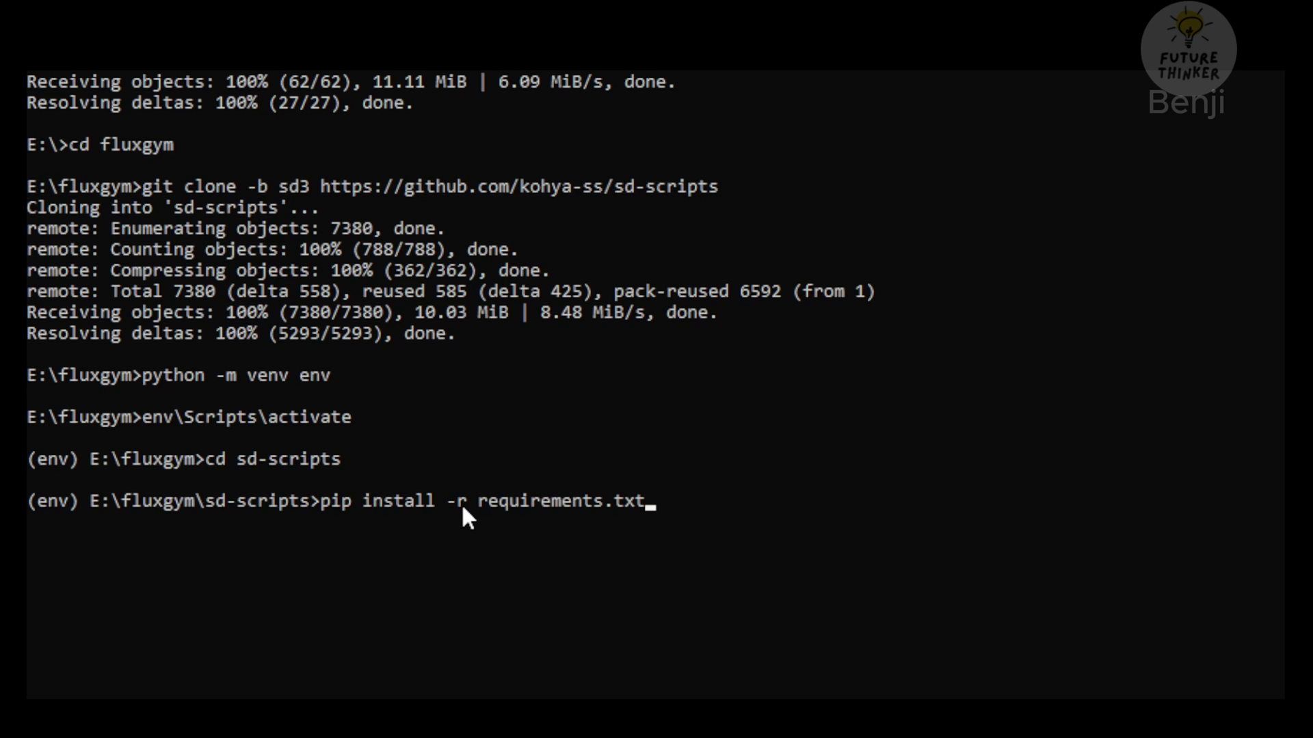
{"action": "key", "text": "Return"}
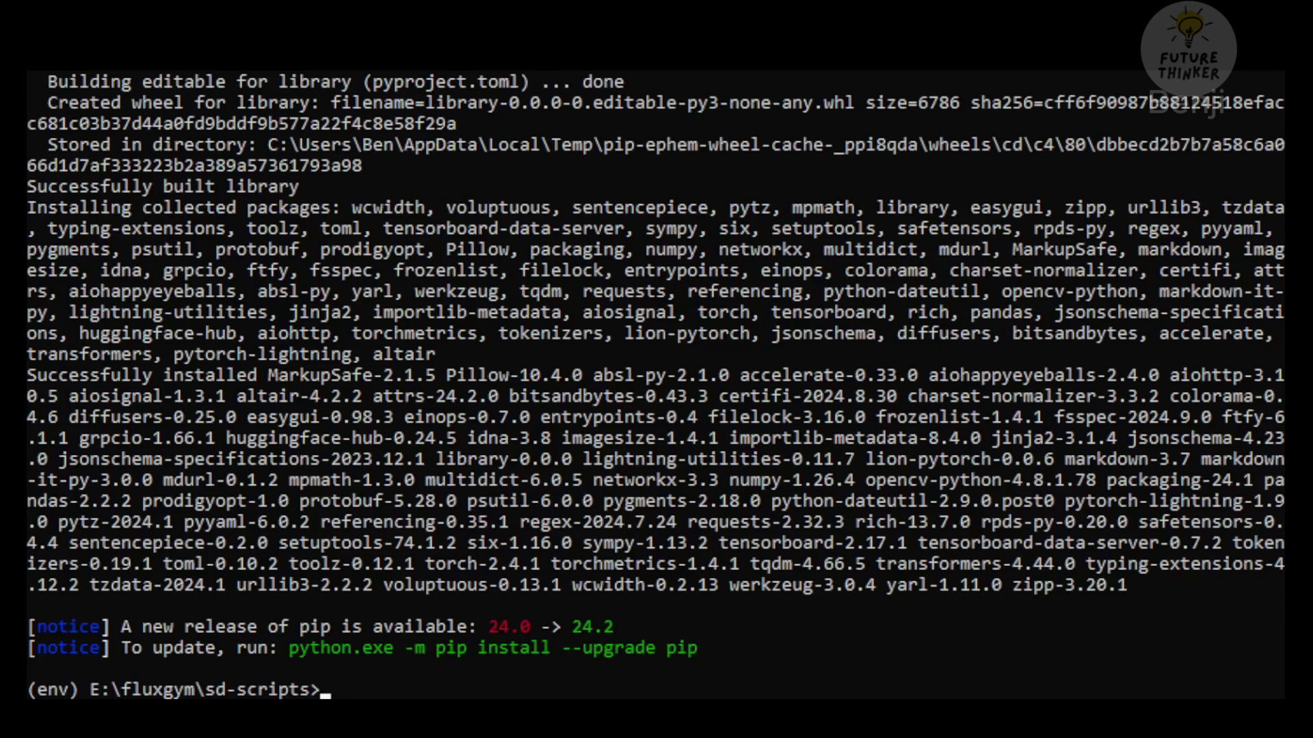
Step: Review the sd-scripts install output and go back to E:\fluxgym with cd.
{"action": "scroll", "coordinate": [656, 383], "scroll_direction": "up", "scroll_amount": 6}
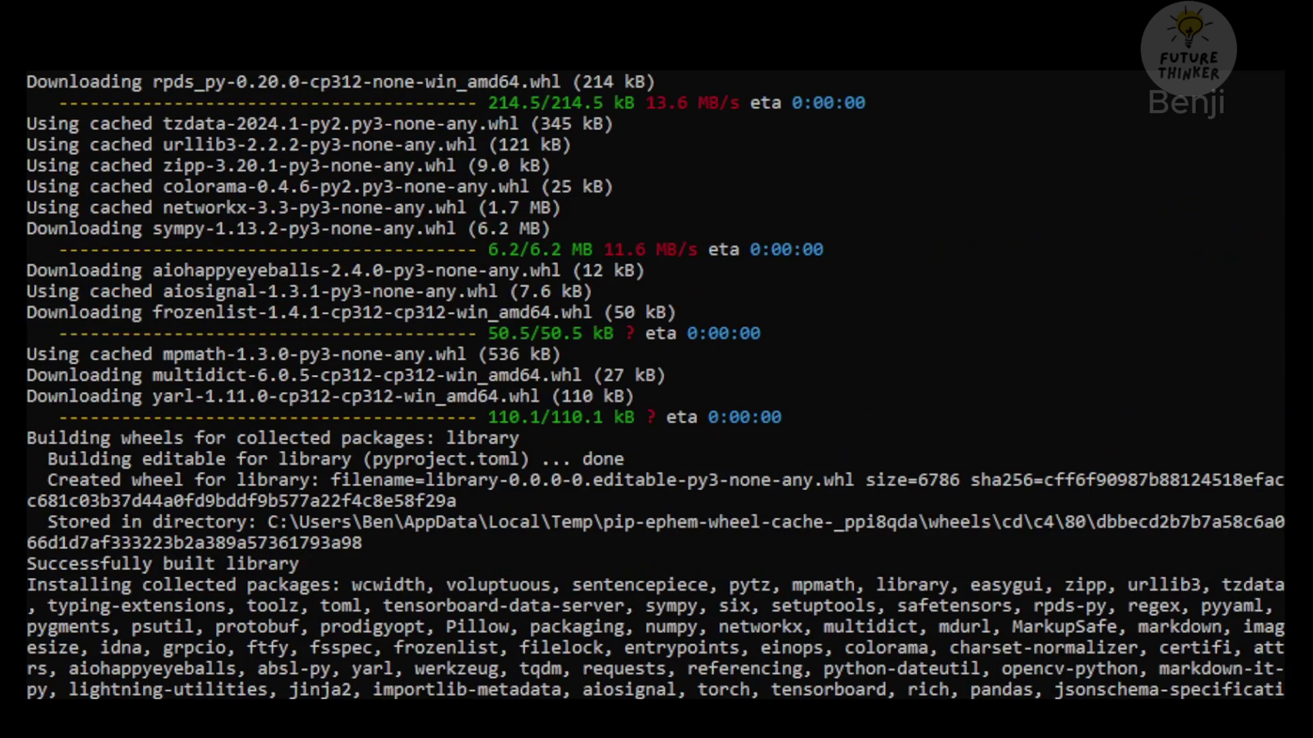
{"action": "scroll", "coordinate": [656, 383], "scroll_direction": "down", "scroll_amount": 3}
{"action": "scroll", "coordinate": [656, 383], "scroll_direction": "down", "scroll_amount": 3}
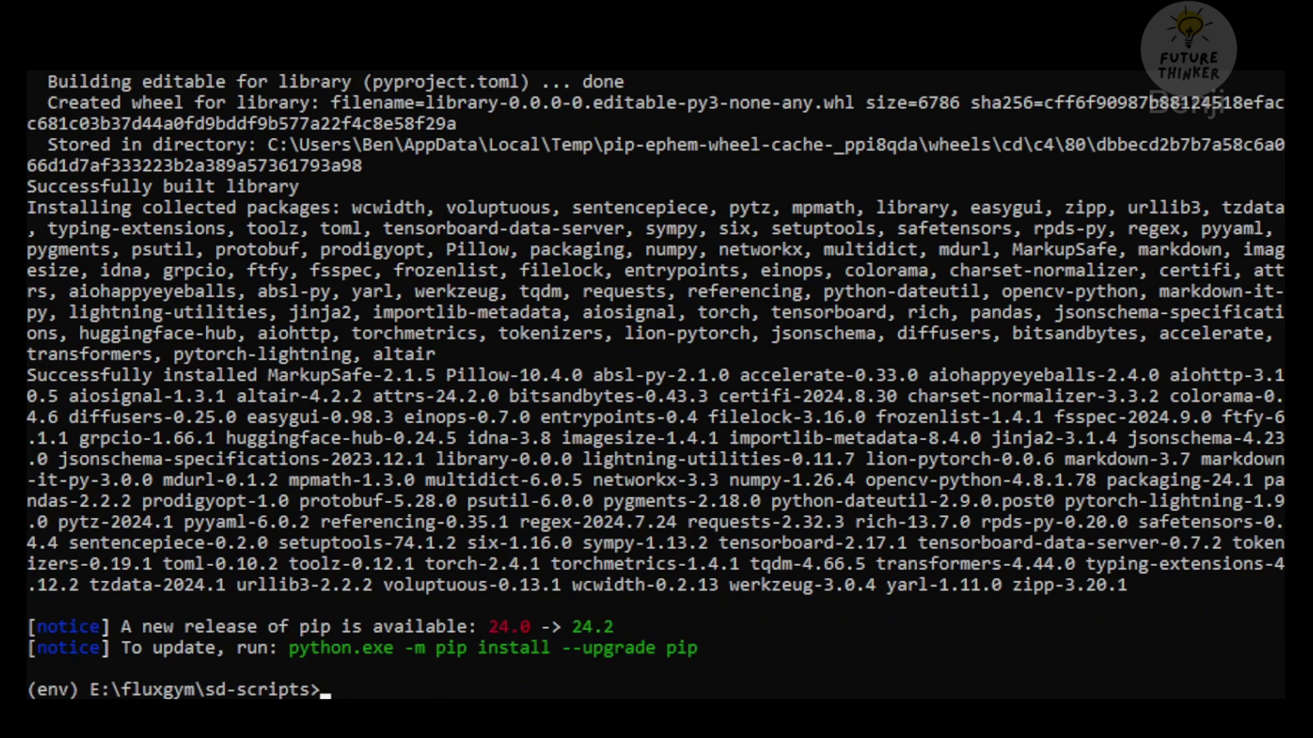
{"action": "scroll", "coordinate": [656, 383], "scroll_direction": "down", "scroll_amount": 2}
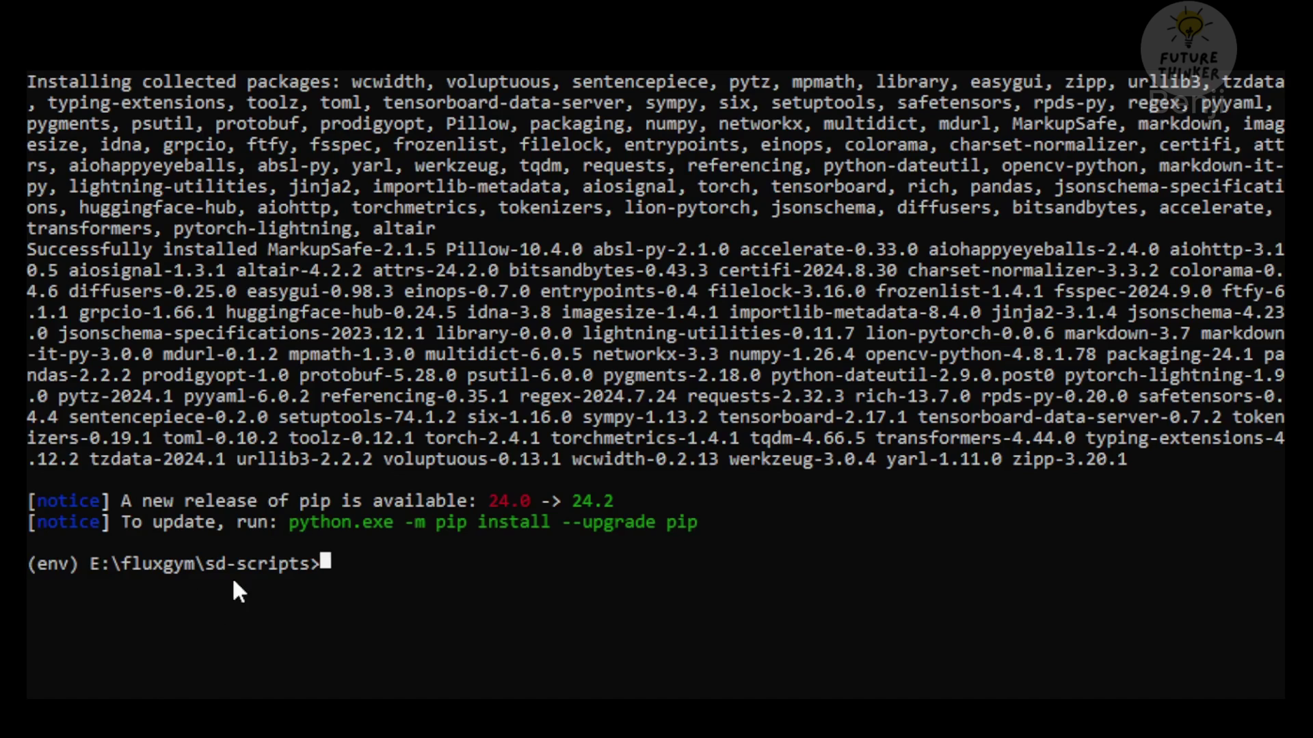
{"action": "type", "text": "cd.."}
{"action": "key", "text": "Return"}
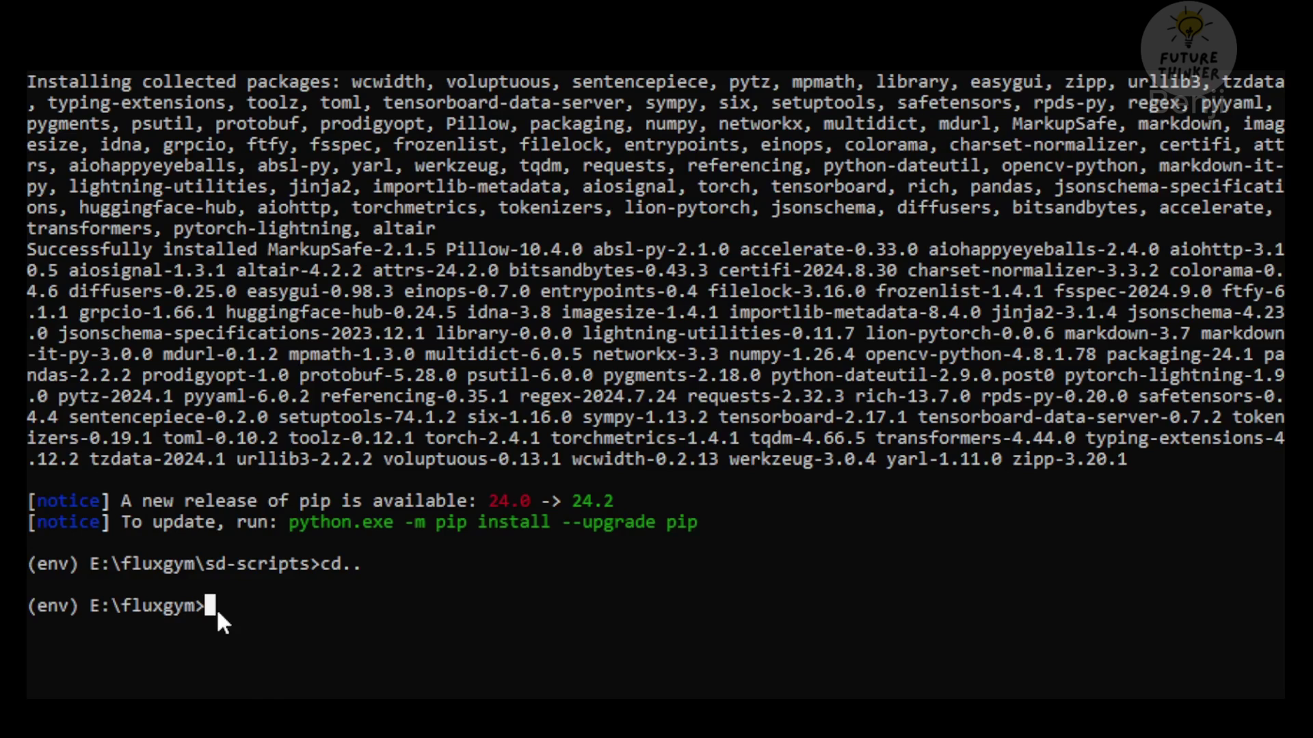
Step: Install FluxGym's requirements.txt, upgrading diffusers to 0.31.0.dev0 and adding gradio-4.43.0
{"action": "type", "text": "pip install -r requirements.txt"}
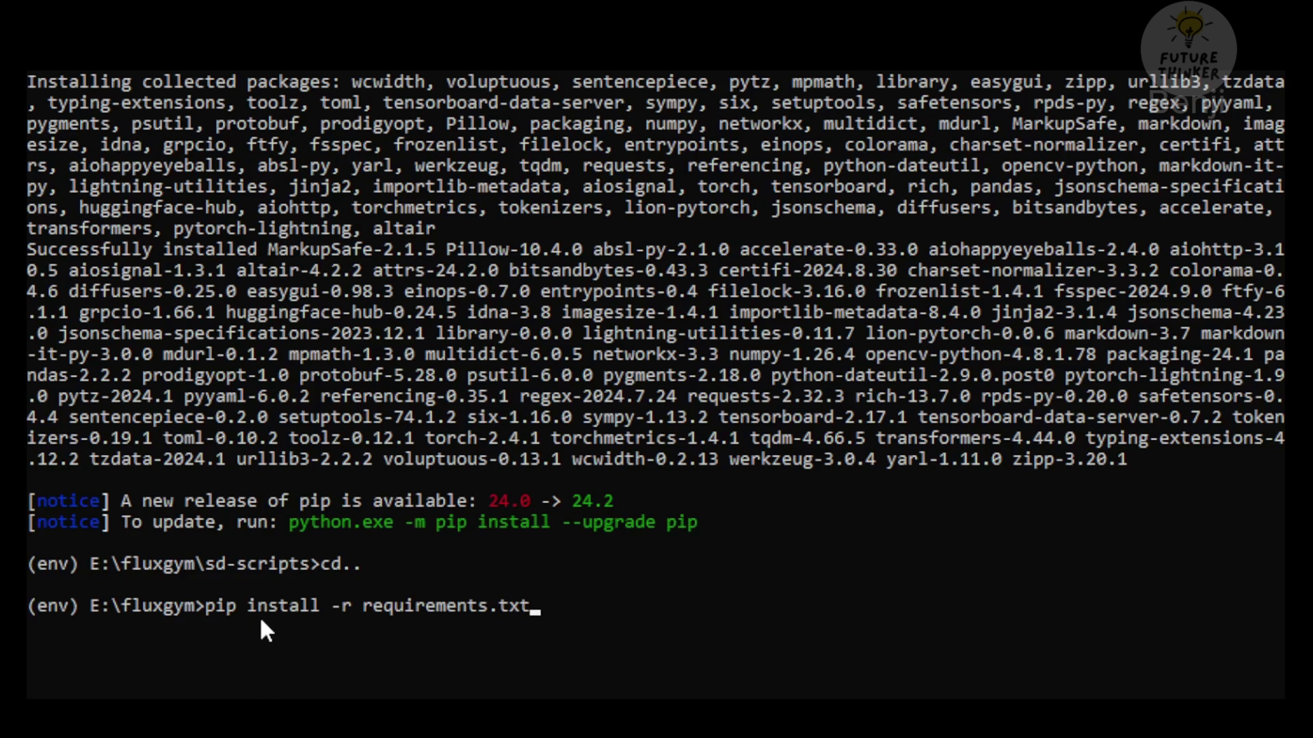
{"action": "key", "text": "Return"}
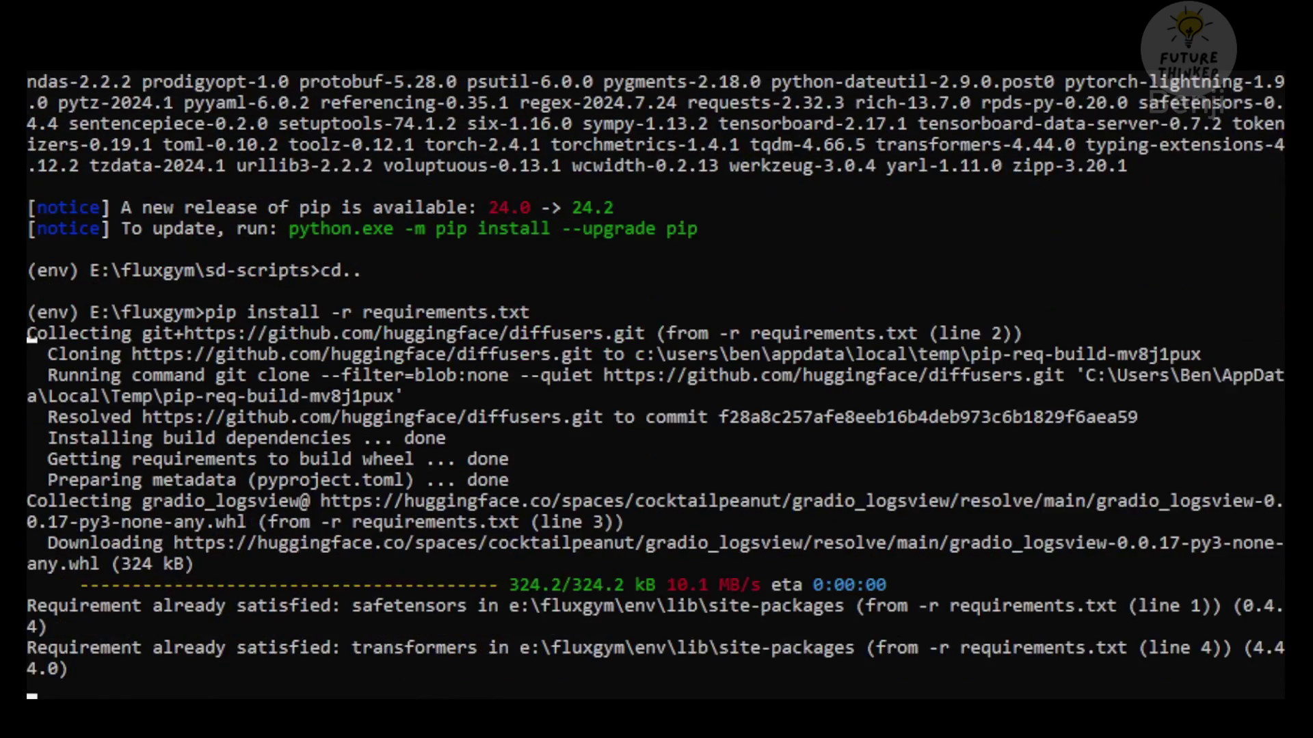
{"action": "scroll", "coordinate": [655, 386], "scroll_direction": "up", "scroll_amount": 2}
{"action": "scroll", "coordinate": [655, 386], "scroll_direction": "up", "scroll_amount": 12}
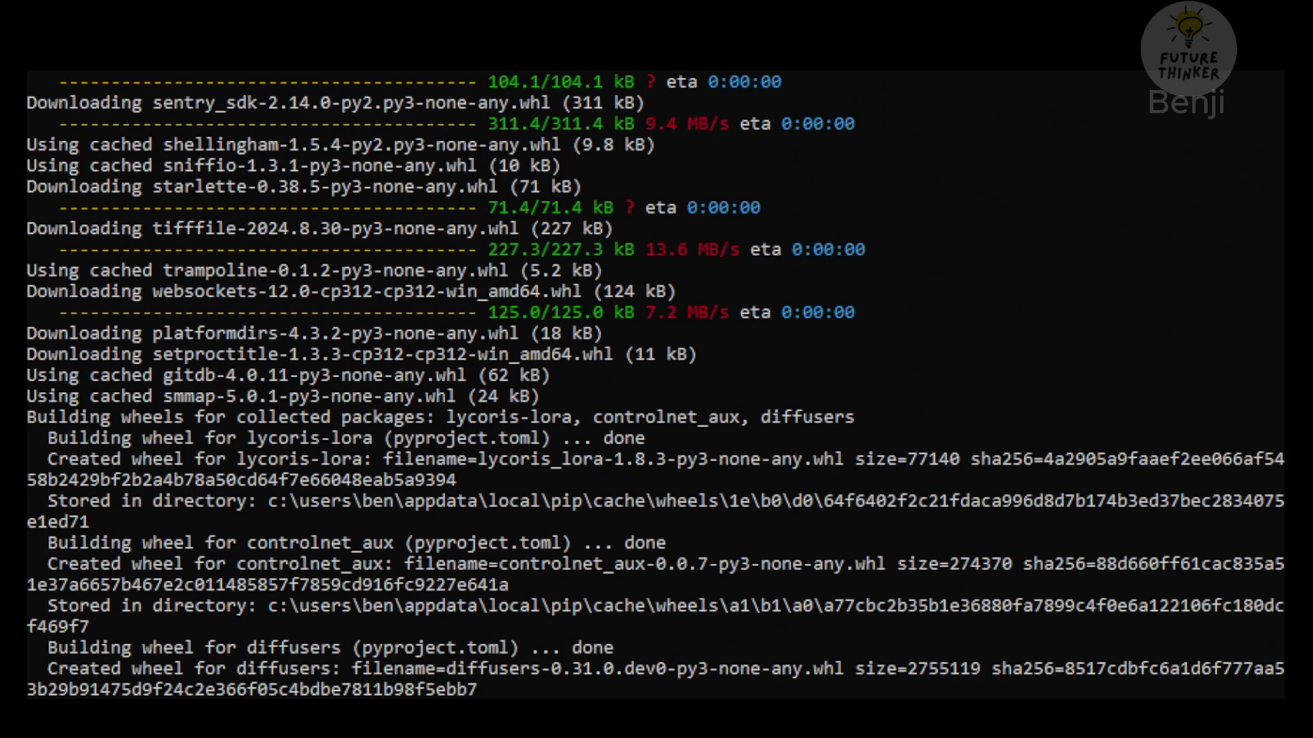
{"action": "scroll", "coordinate": [655, 386], "scroll_direction": "down", "scroll_amount": 3}
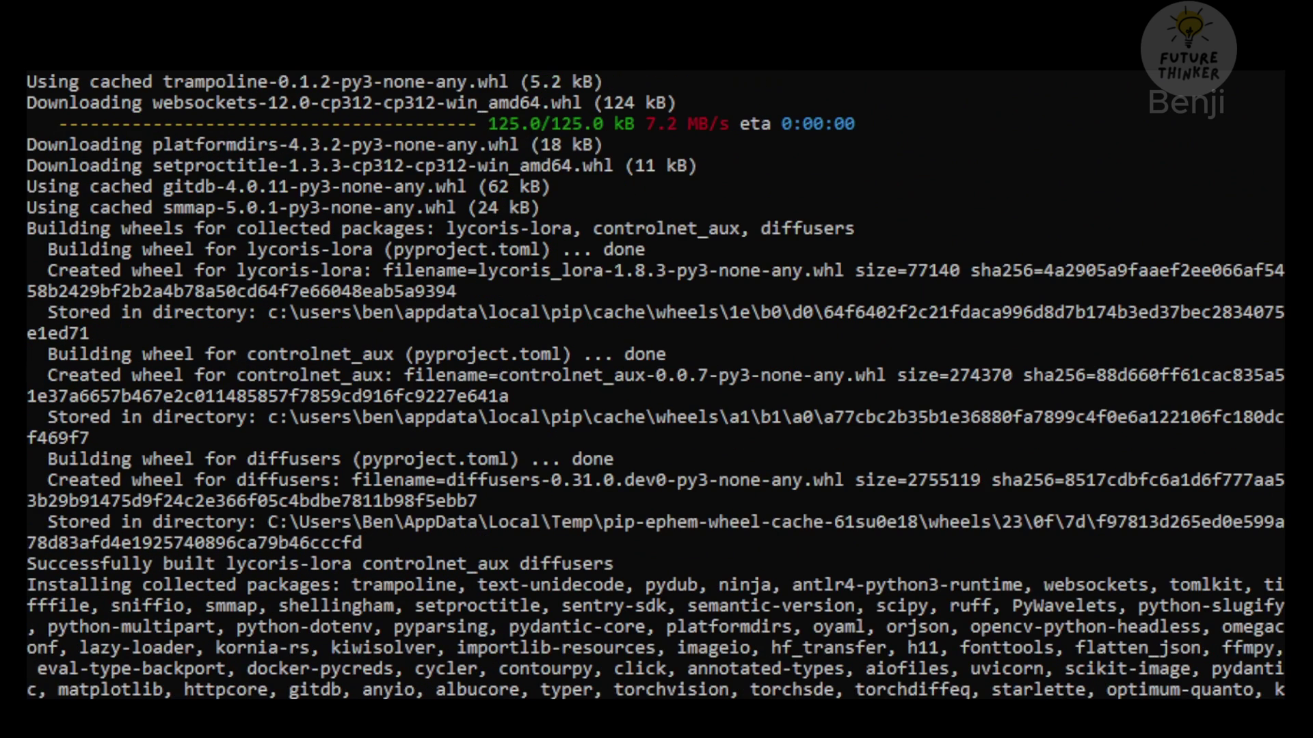
{"action": "scroll", "coordinate": [654, 386], "scroll_direction": "down", "scroll_amount": 2}
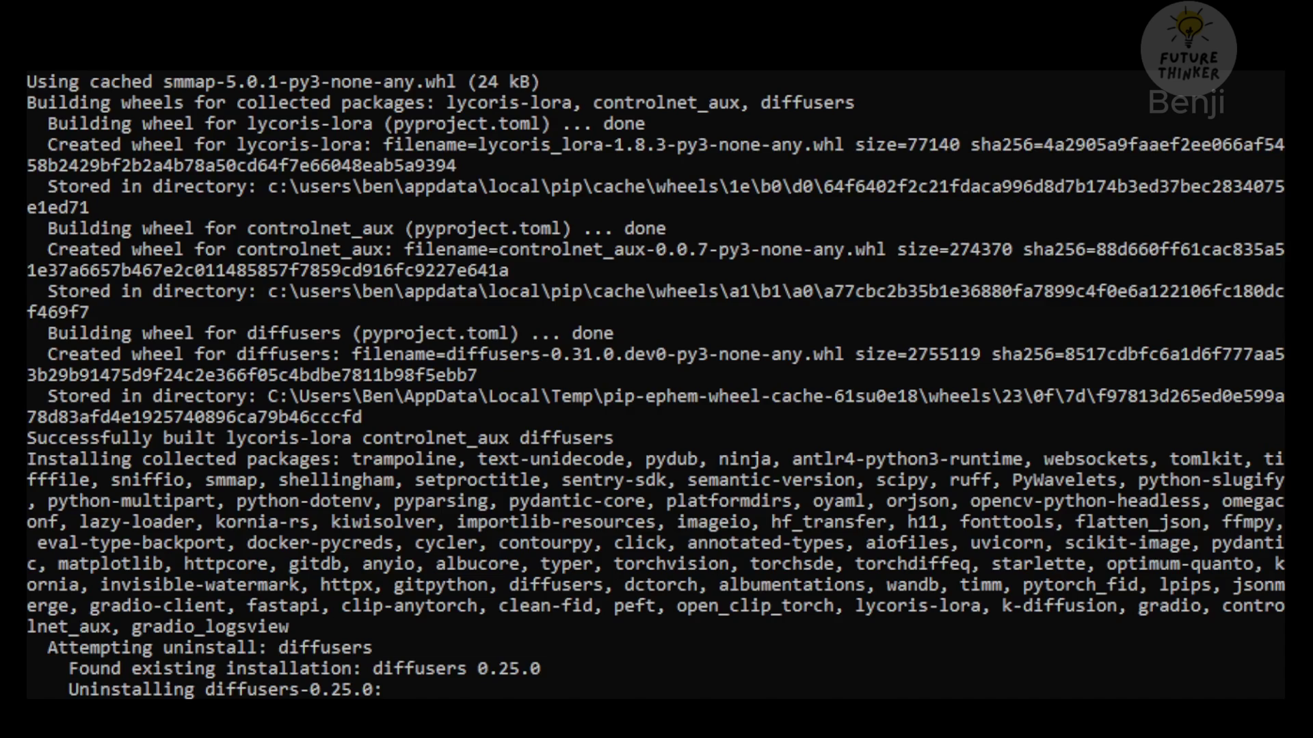
{"action": "scroll", "coordinate": [655, 386], "scroll_direction": "down", "scroll_amount": 2}
{"action": "scroll", "coordinate": [655, 387], "scroll_direction": "down", "scroll_amount": 4}
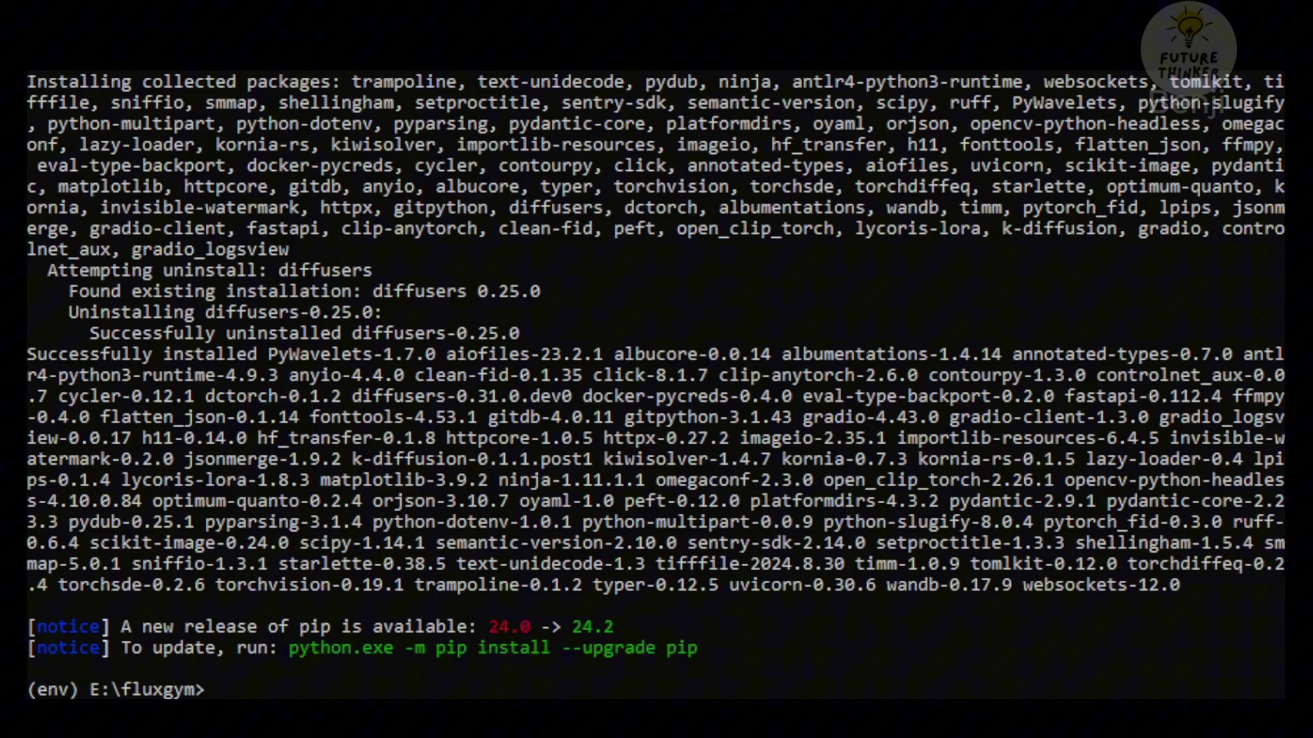
{"action": "scroll", "coordinate": [655, 386], "scroll_direction": "down", "scroll_amount": 3}
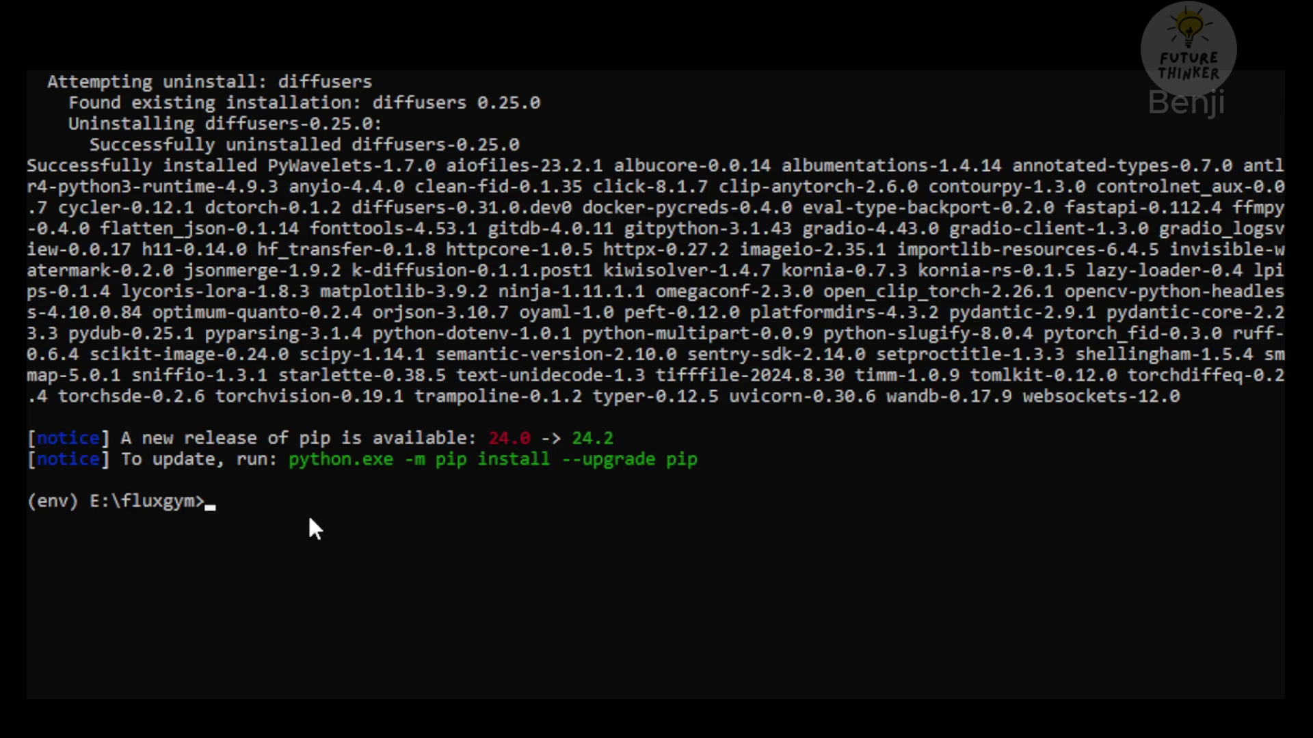
Step: Install the nightly cu121 torch, torchvision and torchaudio builds (torch-2.5.0.dev20240908)
{"action": "type", "text": "pip install --pre torch torchvision torchaudio --index-url https://download.pytorch.org/whl/nightly/cu121"}
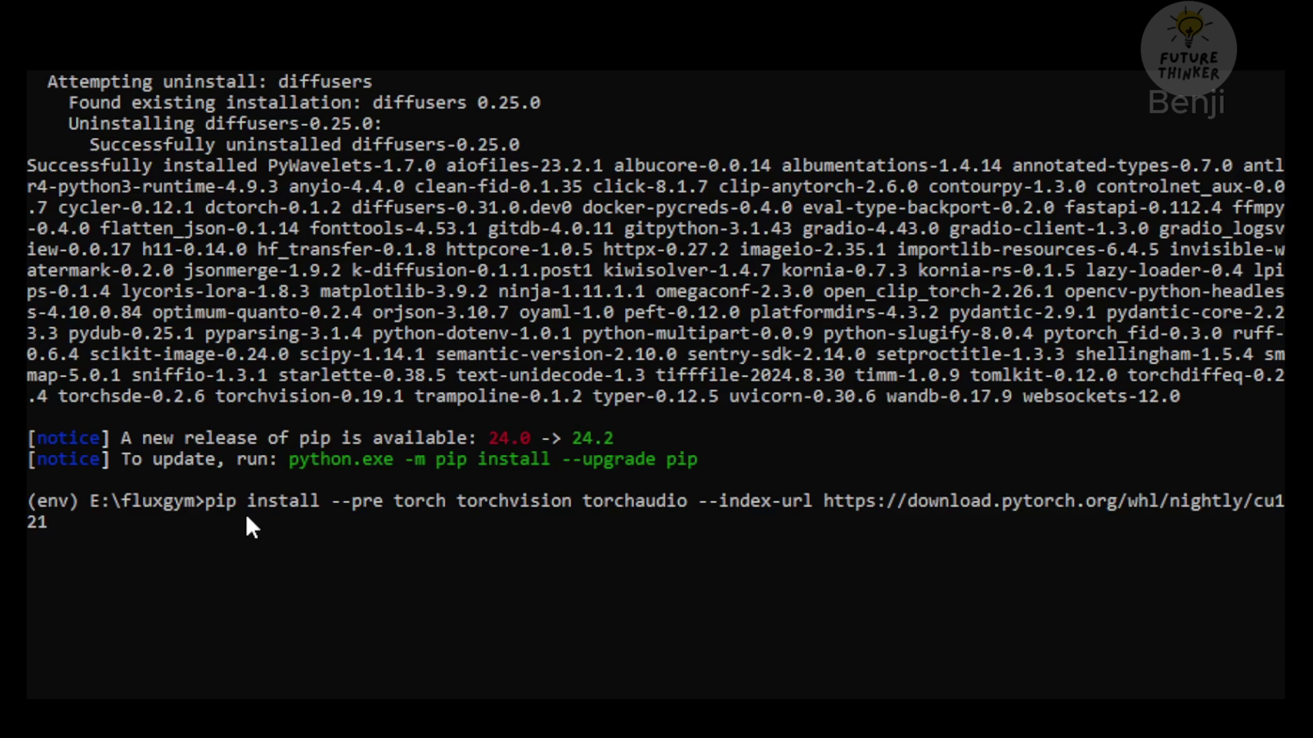
{"action": "key", "text": "Return"}
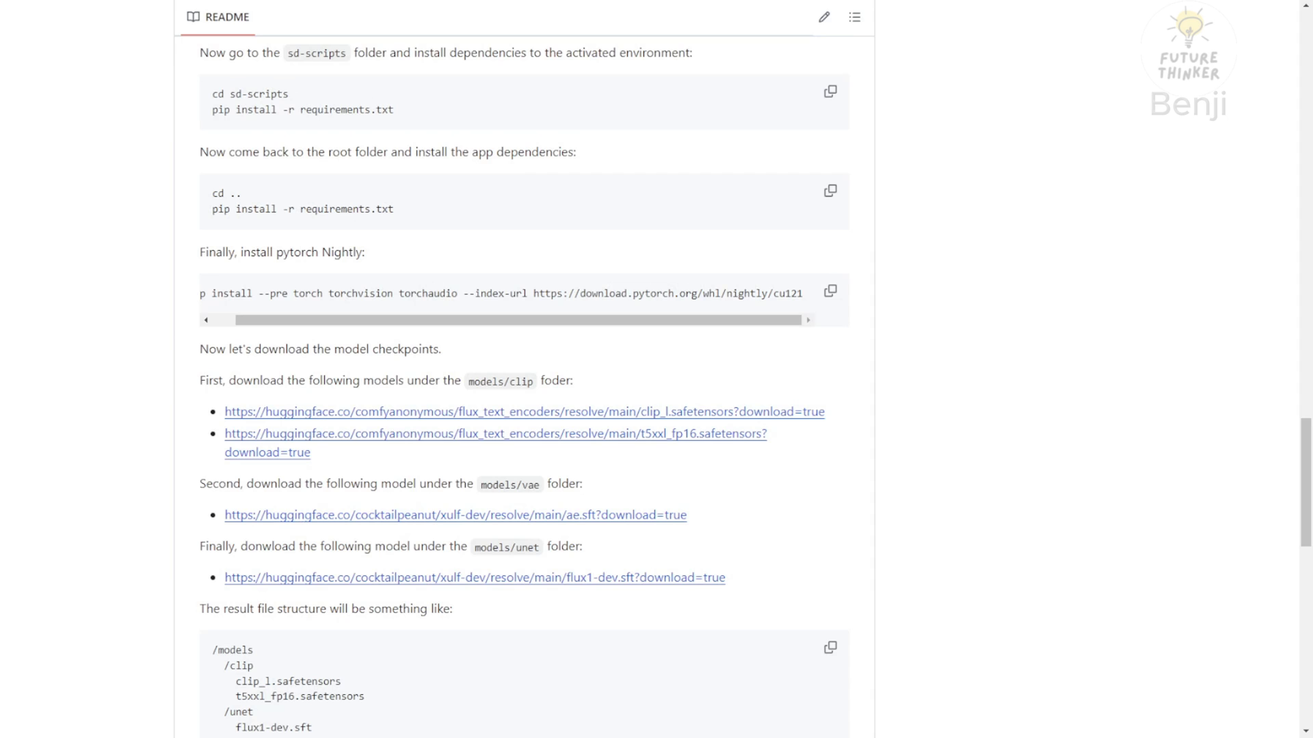
Step: Read the README's three model checkpoint downloads and file structure, marking the models folder
{"action": "left_click_drag", "start_coordinate": [305, 351], "coordinate": [452, 357]}
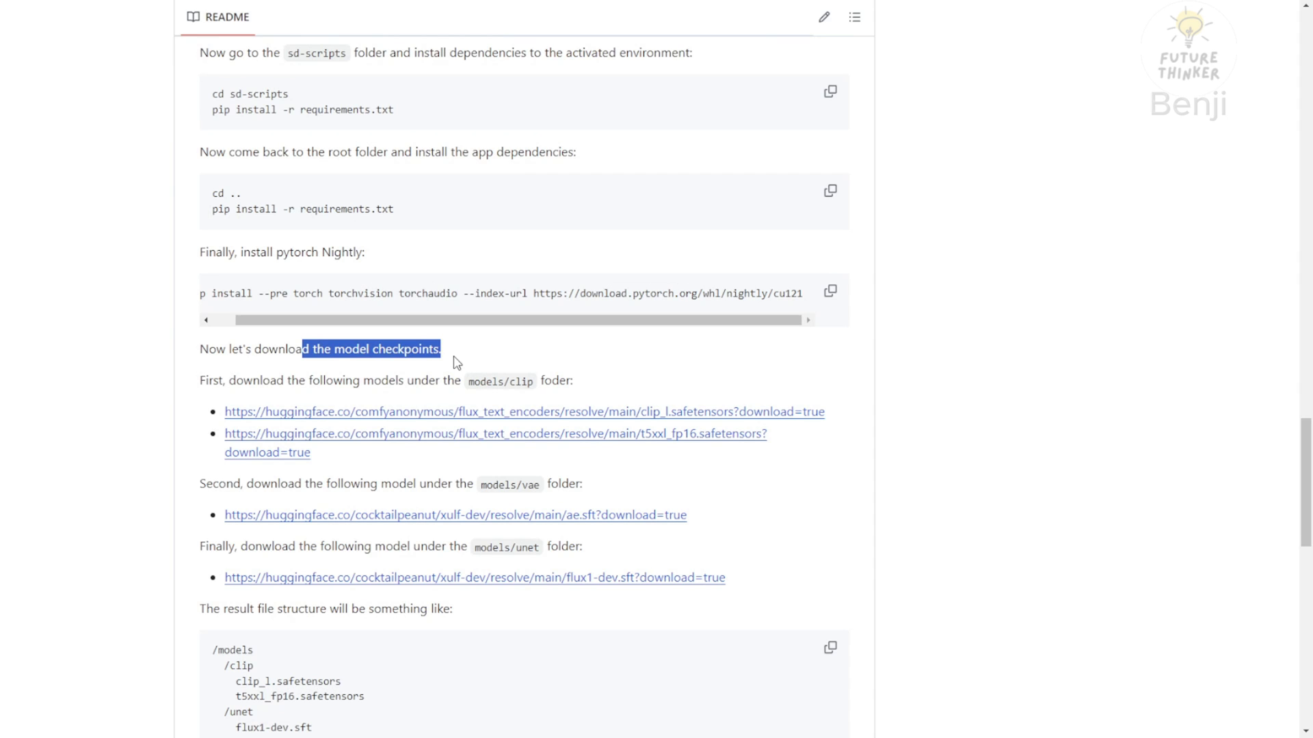
{"action": "left_click", "coordinate": [546, 377]}
{"action": "scroll", "coordinate": [547, 383], "scroll_direction": "down", "scroll_amount": 2}
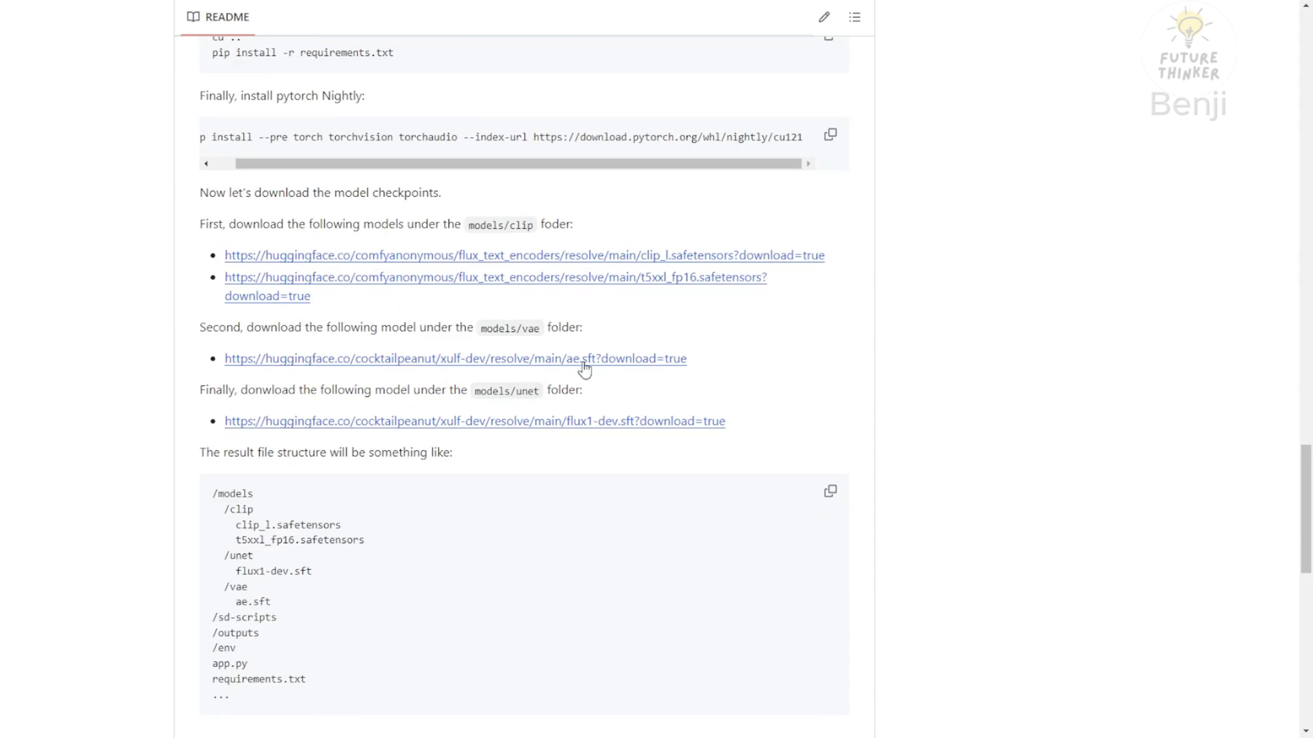
{"action": "left_click_drag", "start_coordinate": [769, 428], "coordinate": [176, 231]}
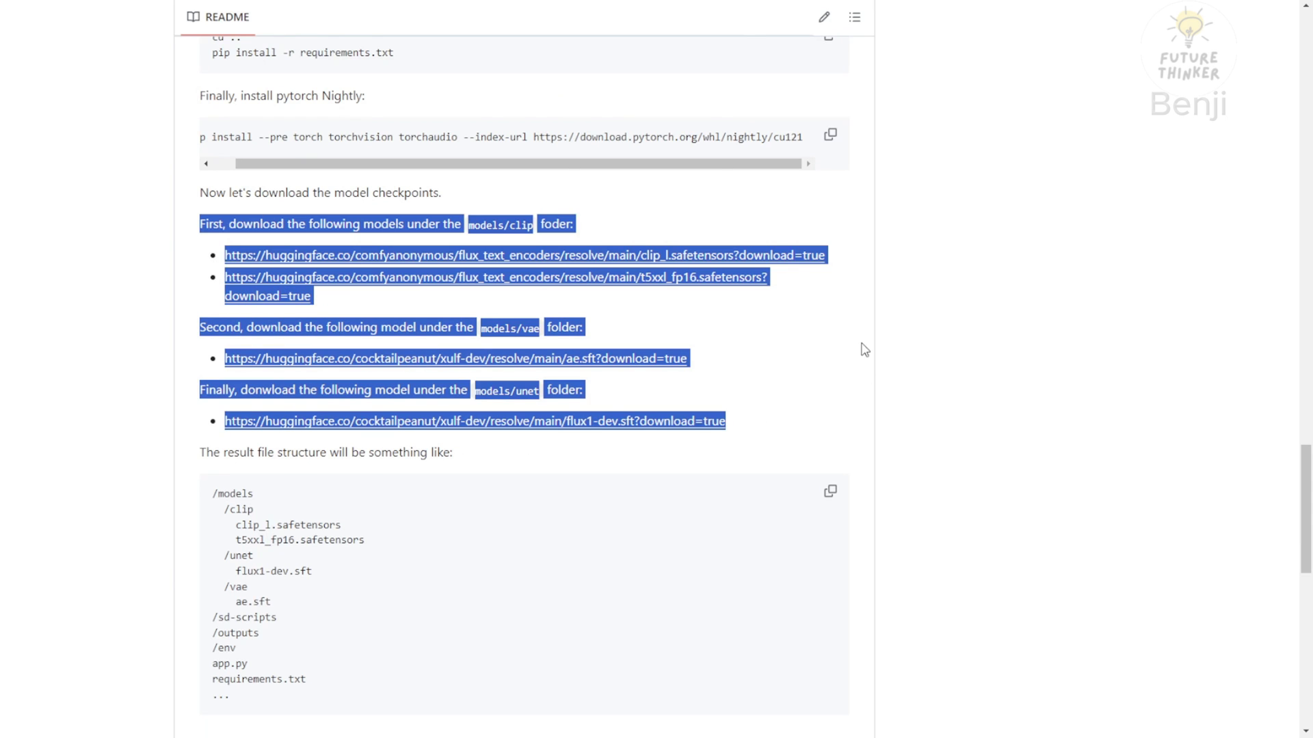
{"action": "left_click", "coordinate": [736, 371]}
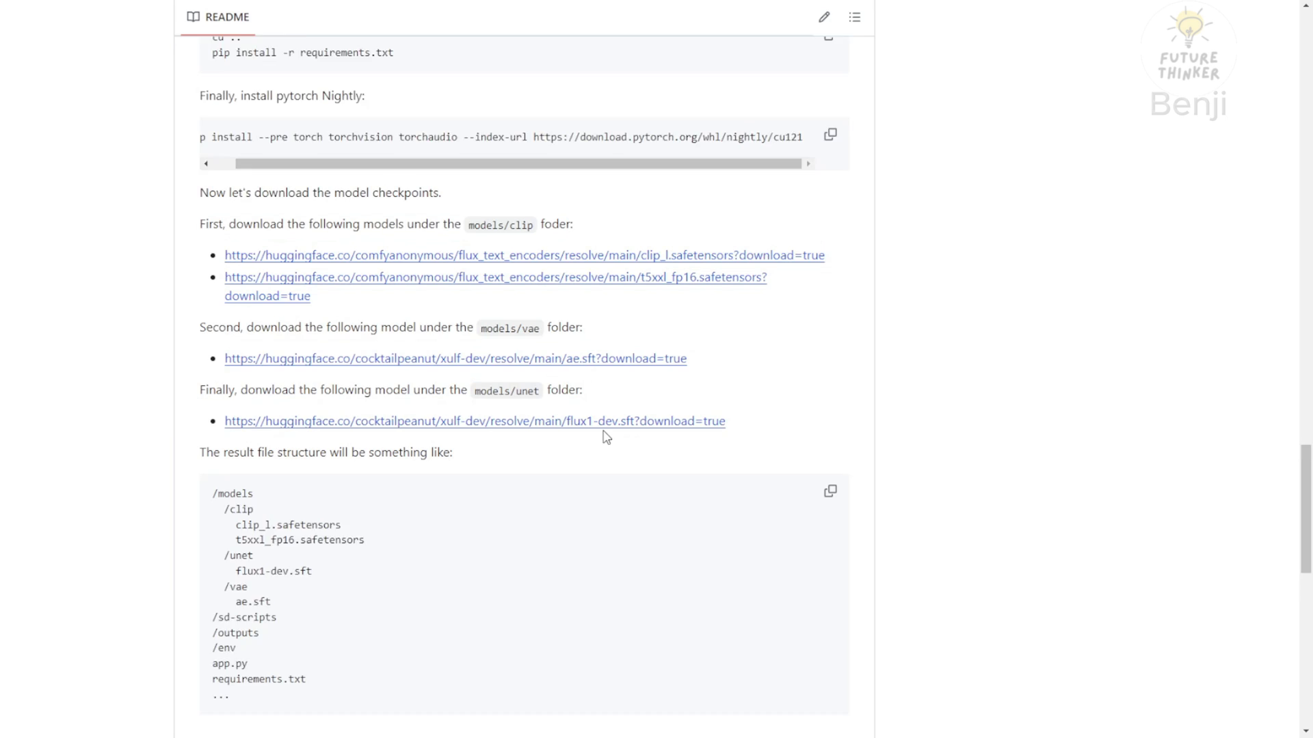
{"action": "scroll", "coordinate": [604, 433], "scroll_direction": "down", "scroll_amount": 2}
{"action": "mouse_move", "coordinate": [224, 353]}
{"action": "left_mouse_down"}
{"action": "mouse_move", "coordinate": [278, 454]}
{"action": "mouse_move", "coordinate": [214, 402]}
{"action": "mouse_move", "coordinate": [219, 338]}
{"action": "left_mouse_up"}
{"action": "left_click", "coordinate": [291, 454]}
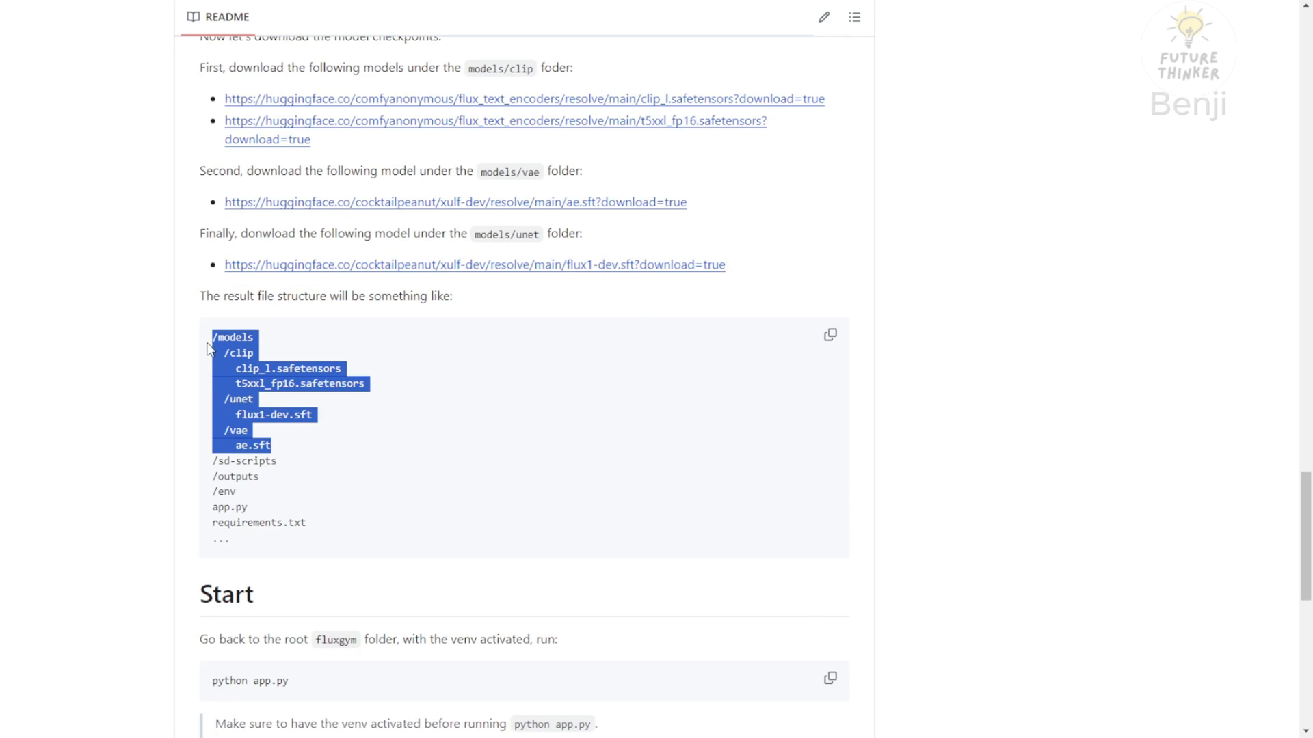
{"action": "double_click", "coordinate": [220, 337]}
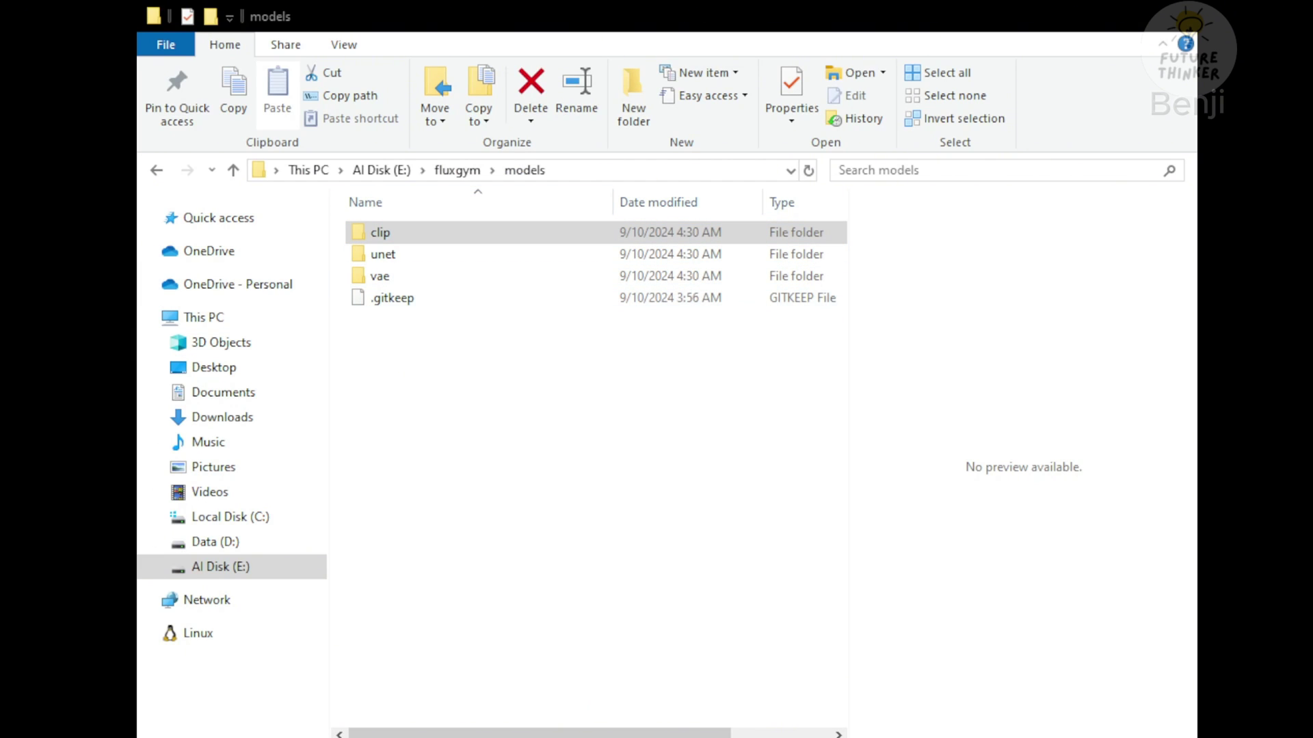
Step: Inspect models\clip (t5xxl_fp16.safetensors), models\unet and models\vae (ae.sft) in File Explorer
{"action": "double_click", "coordinate": [413, 234]}
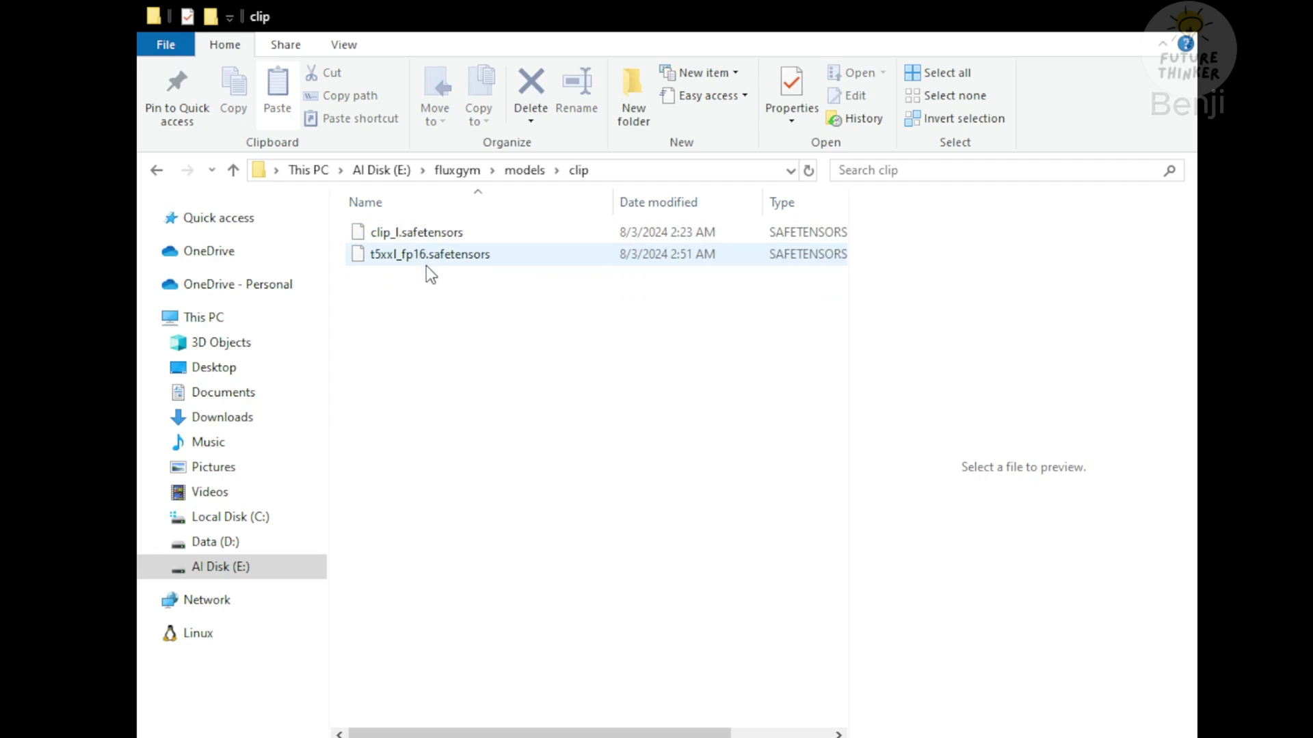
{"action": "left_click", "coordinate": [388, 260]}
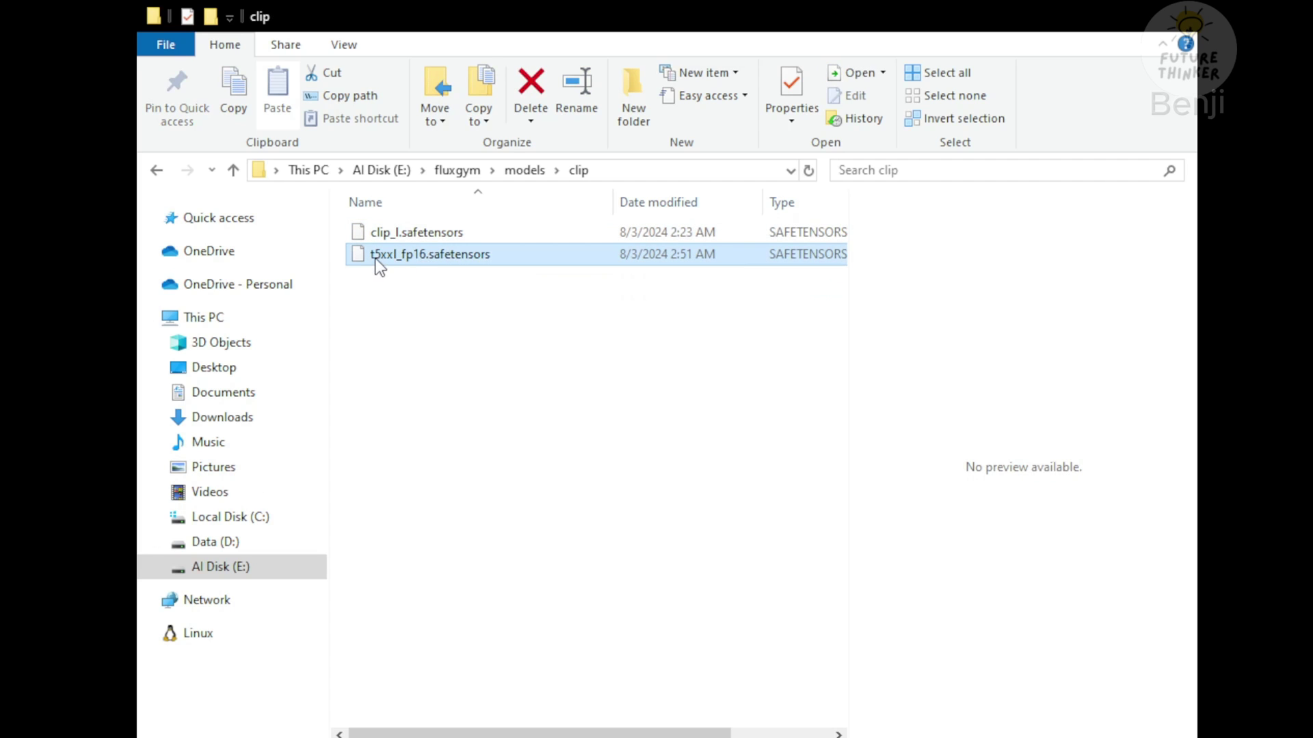
{"action": "left_click", "coordinate": [524, 170]}
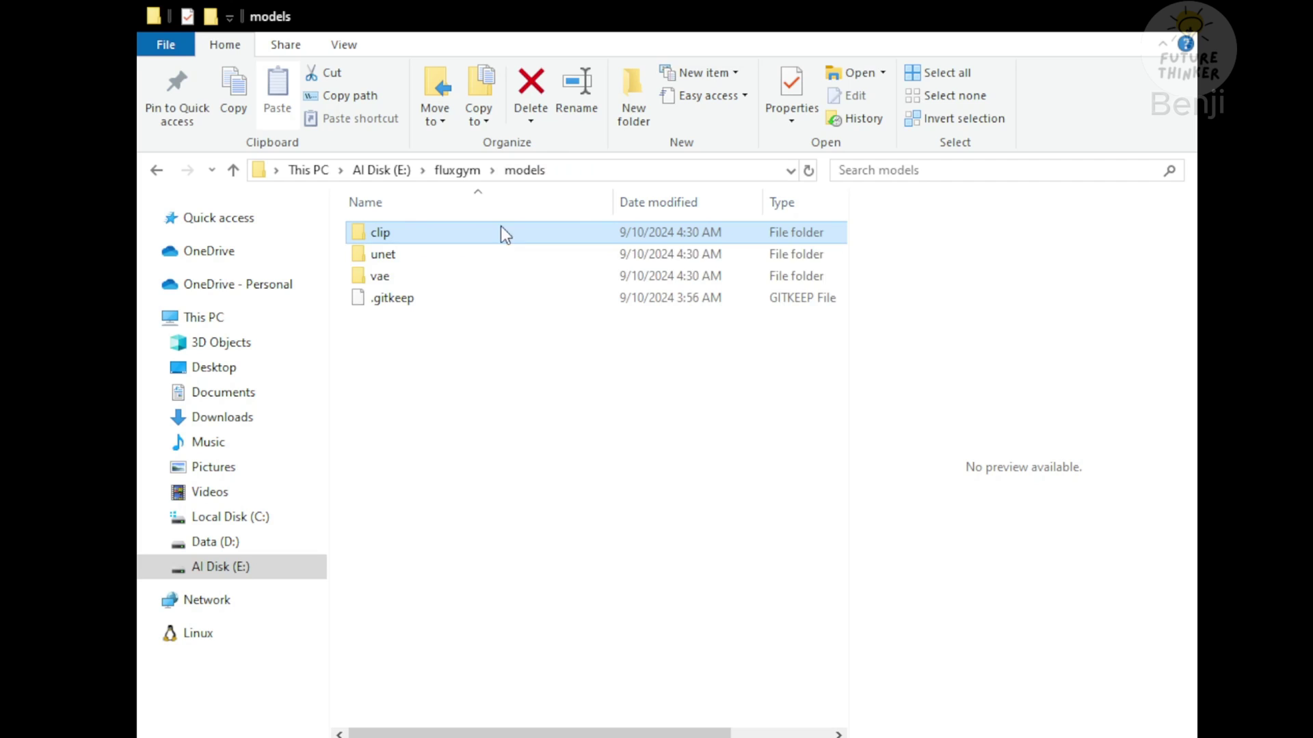
{"action": "double_click", "coordinate": [395, 258]}
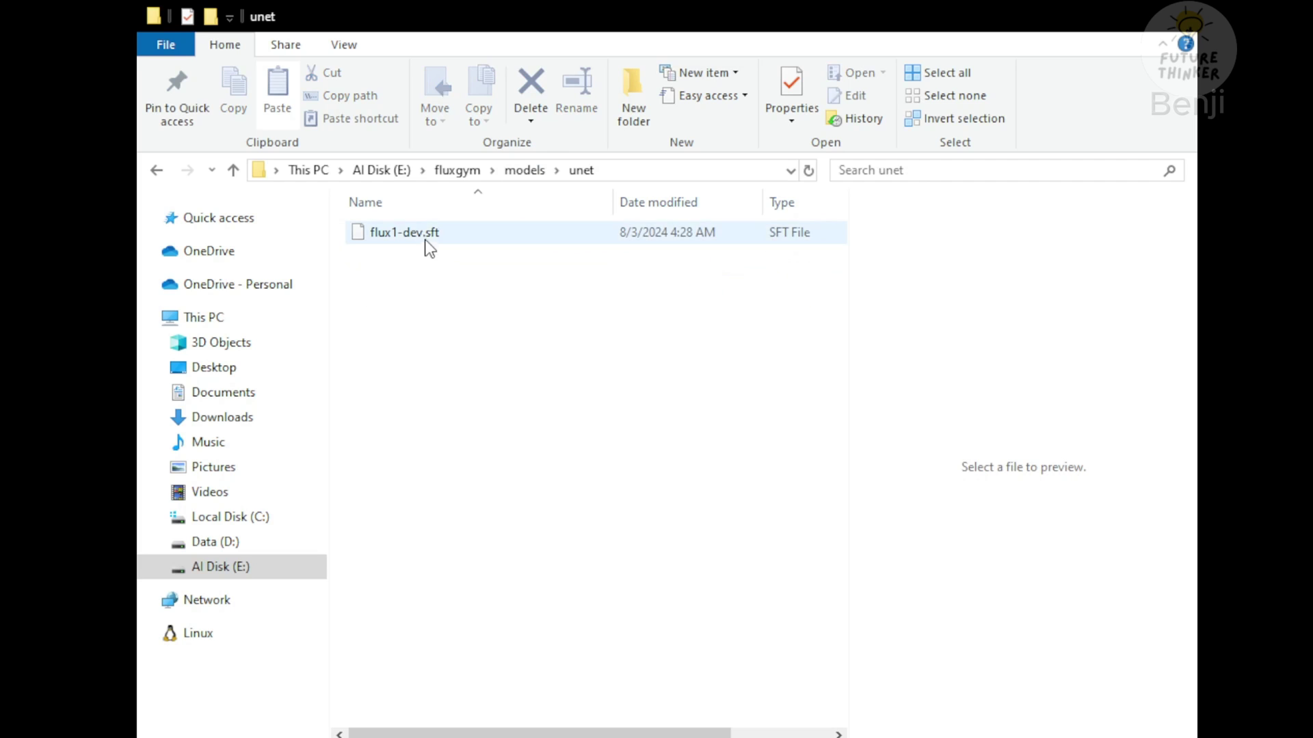
{"action": "left_click", "coordinate": [382, 235]}
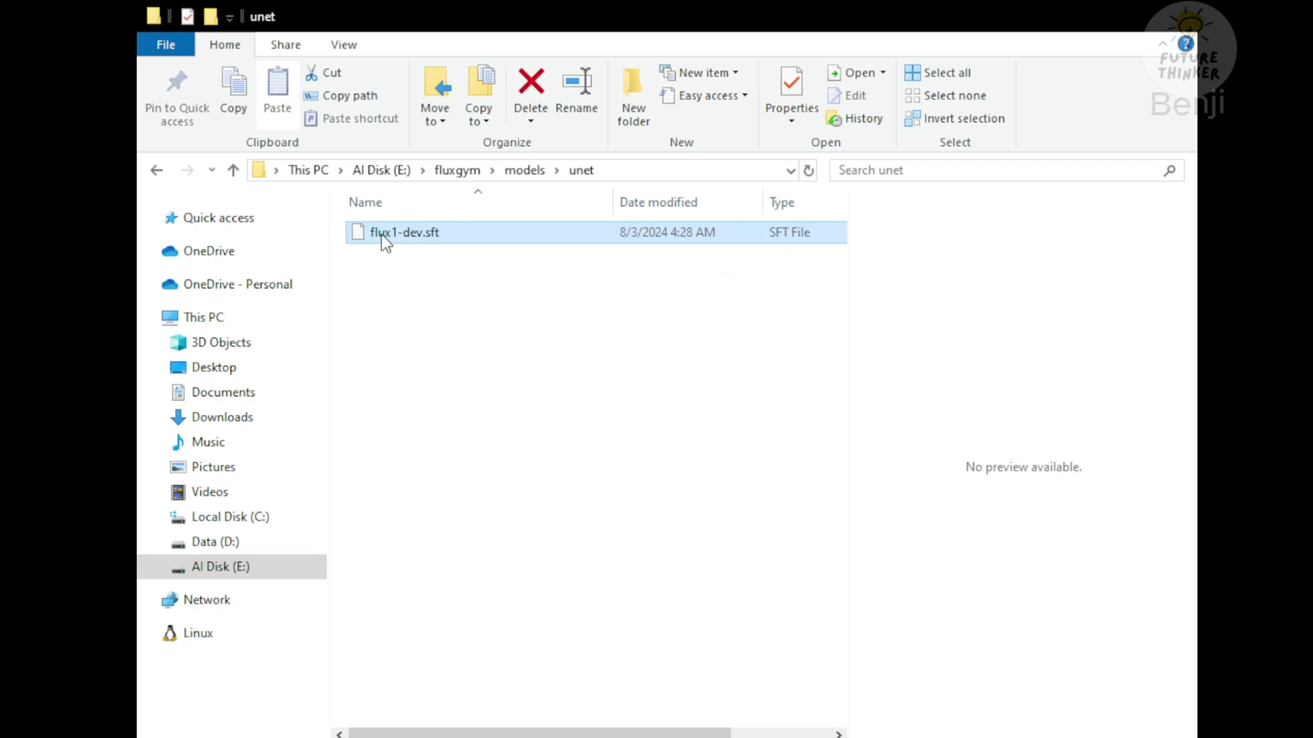
{"action": "left_click", "coordinate": [519, 170]}
{"action": "left_click", "coordinate": [410, 278]}
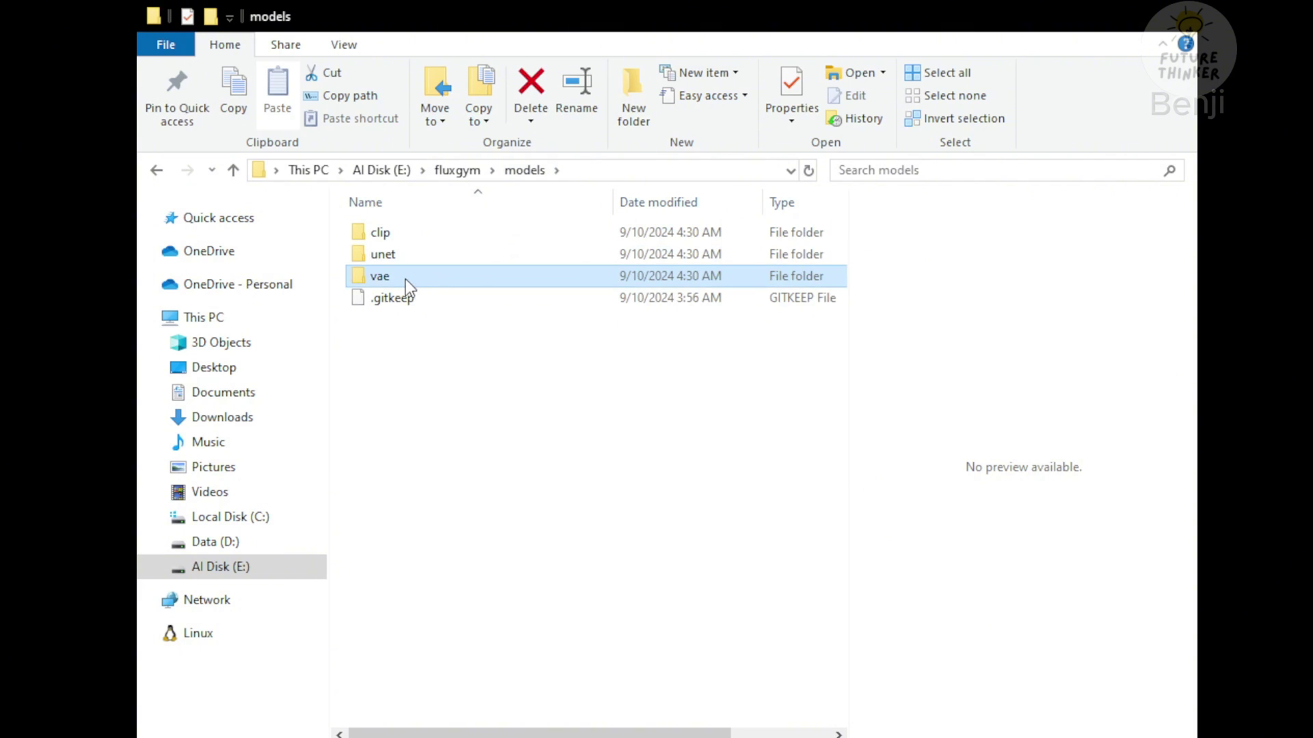
{"action": "double_click", "coordinate": [405, 278]}
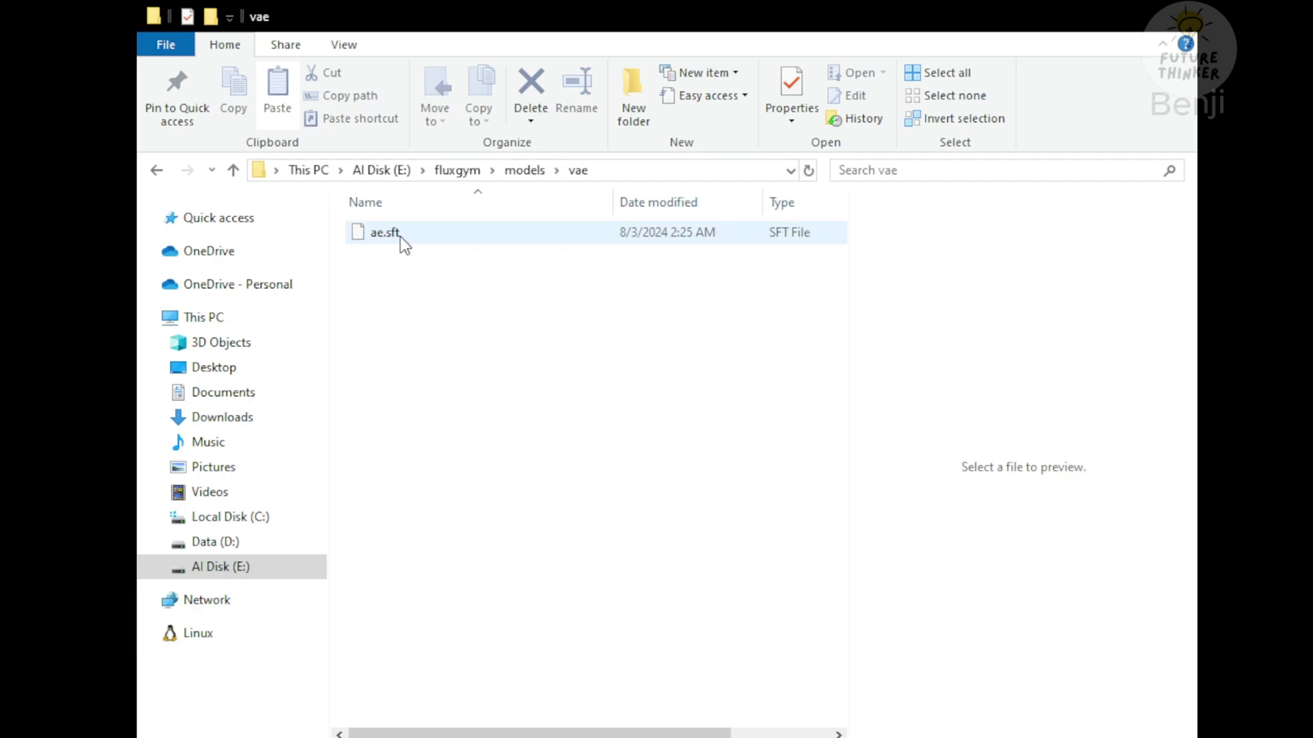
{"action": "key", "text": "BackSpace"}
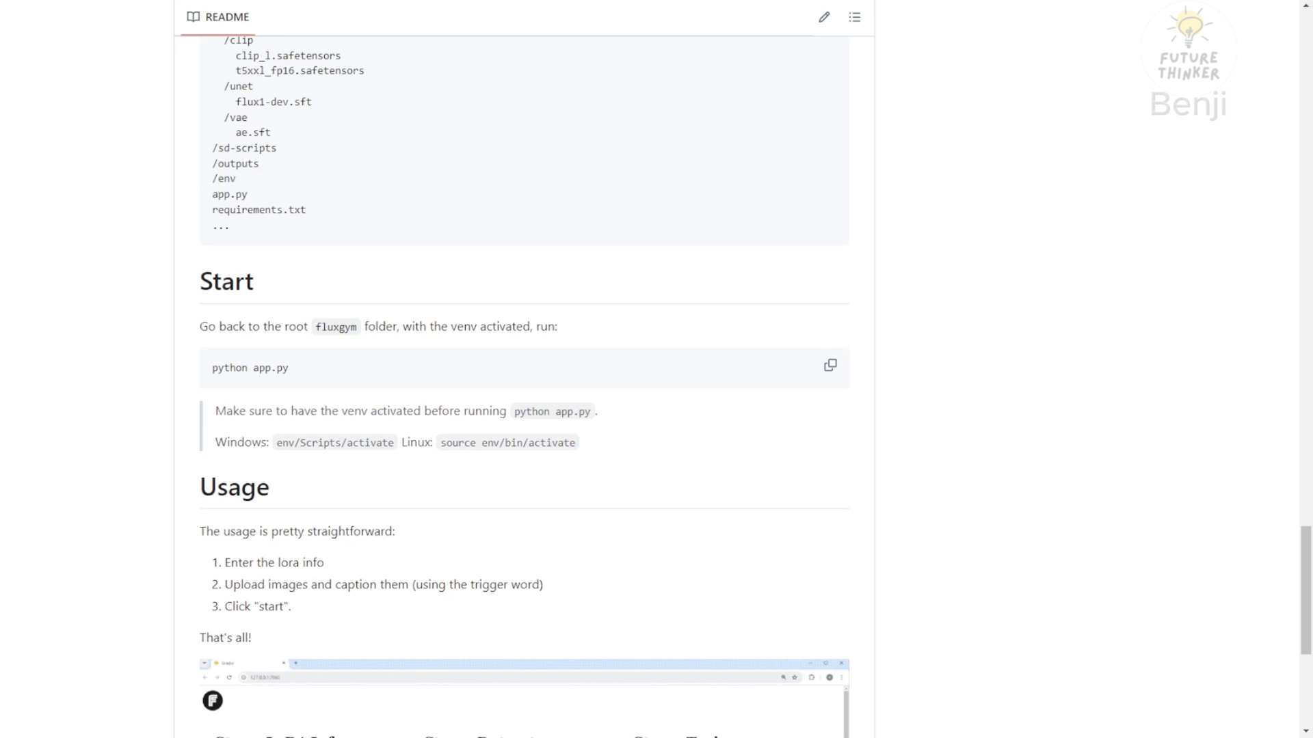
{"action": "left_click_drag", "start_coordinate": [217, 369], "coordinate": [290, 376]}
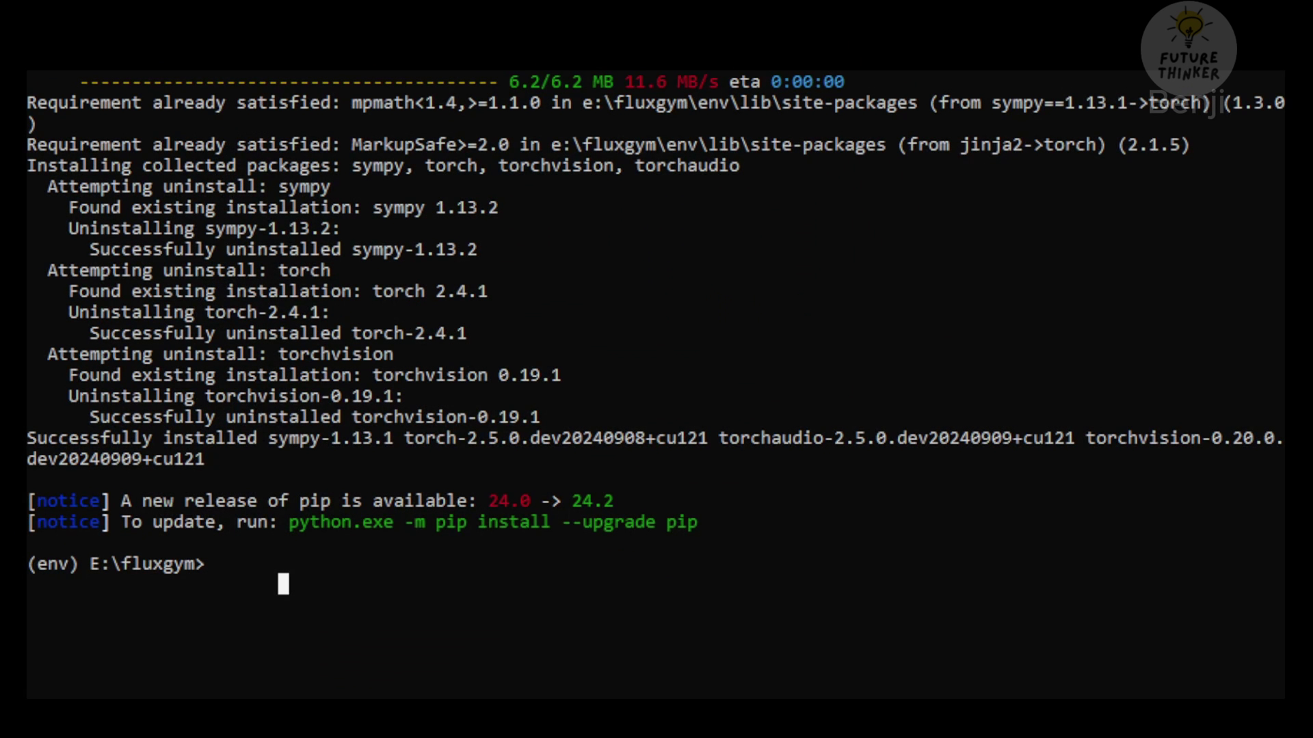
{"action": "type", "text": "python app.py"}
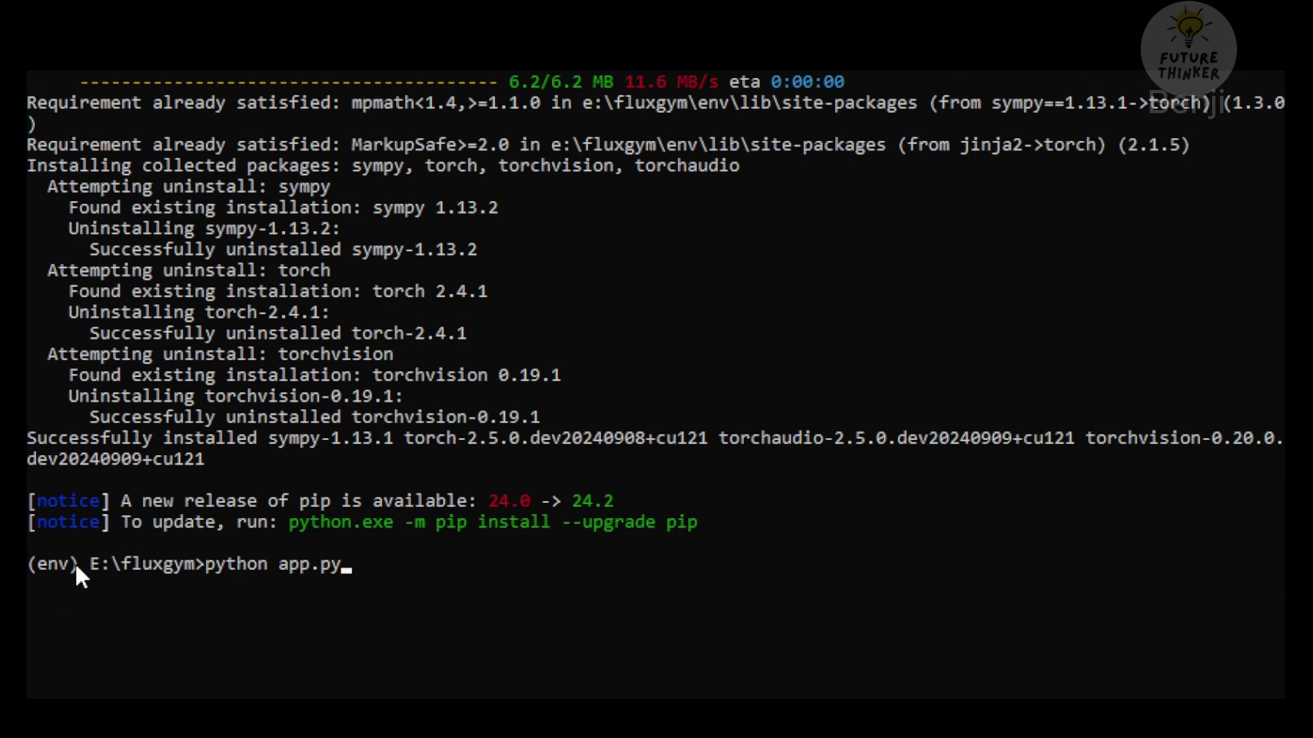
{"action": "left_click_drag", "start_coordinate": [76, 563], "coordinate": [29, 566]}
{"action": "key", "text": "Escape"}
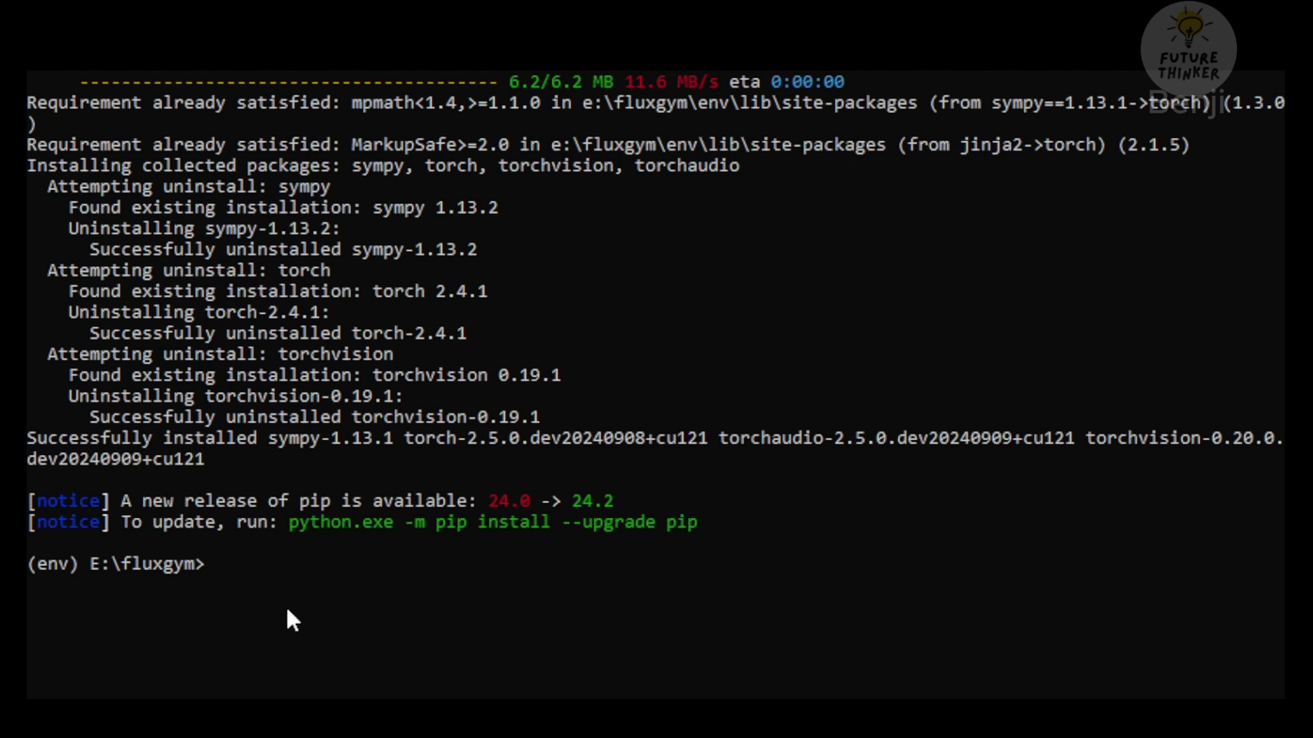
{"action": "type", "text": "env/Scripts/activate"}
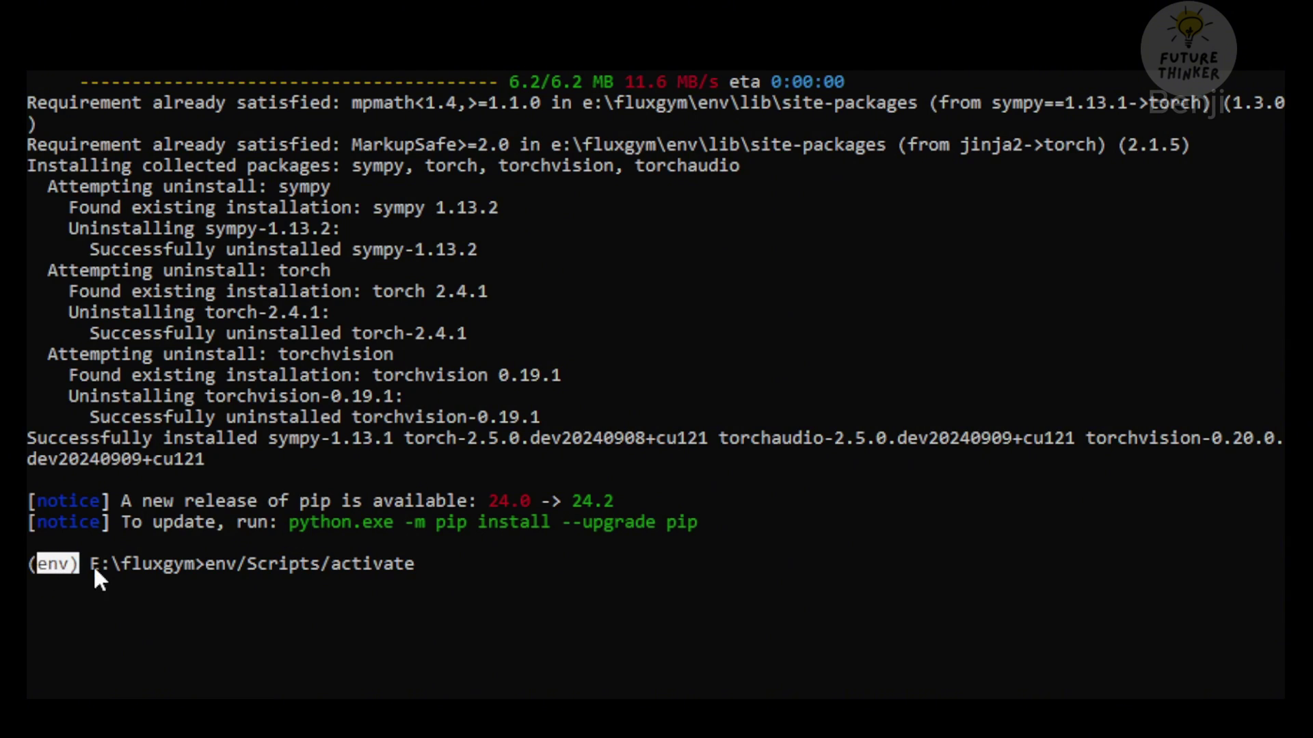
{"action": "left_click", "coordinate": [429, 573]}
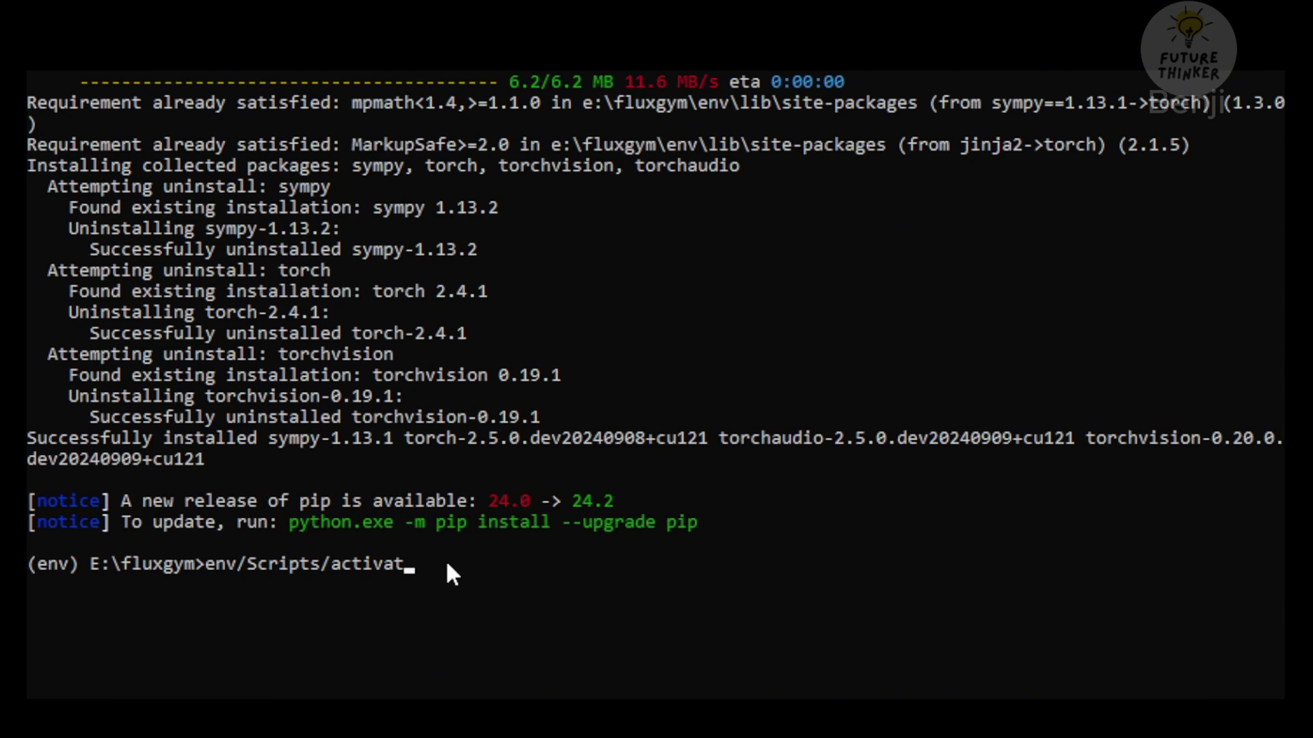
{"action": "key", "text": "BackSpace"}
{"action": "key", "text": "BackSpace"}
{"action": "key", "text": "BackSpace"}
{"action": "key", "text": "BackSpace"}
{"action": "key", "text": "BackSpace"}
{"action": "key", "text": "BackSpace"}
{"action": "key", "text": "BackSpace"}
{"action": "key", "text": "BackSpace"}
{"action": "key", "text": "BackSpace"}
{"action": "key", "text": "BackSpace"}
{"action": "key", "text": "BackSpace"}
{"action": "key", "text": "BackSpace"}
{"action": "key", "text": "BackSpace"}
{"action": "key", "text": "BackSpace"}
{"action": "key", "text": "BackSpace"}
{"action": "key", "text": "BackSpace"}
{"action": "key", "text": "BackSpace"}
{"action": "key", "text": "BackSpace"}
{"action": "key", "text": "BackSpace"}
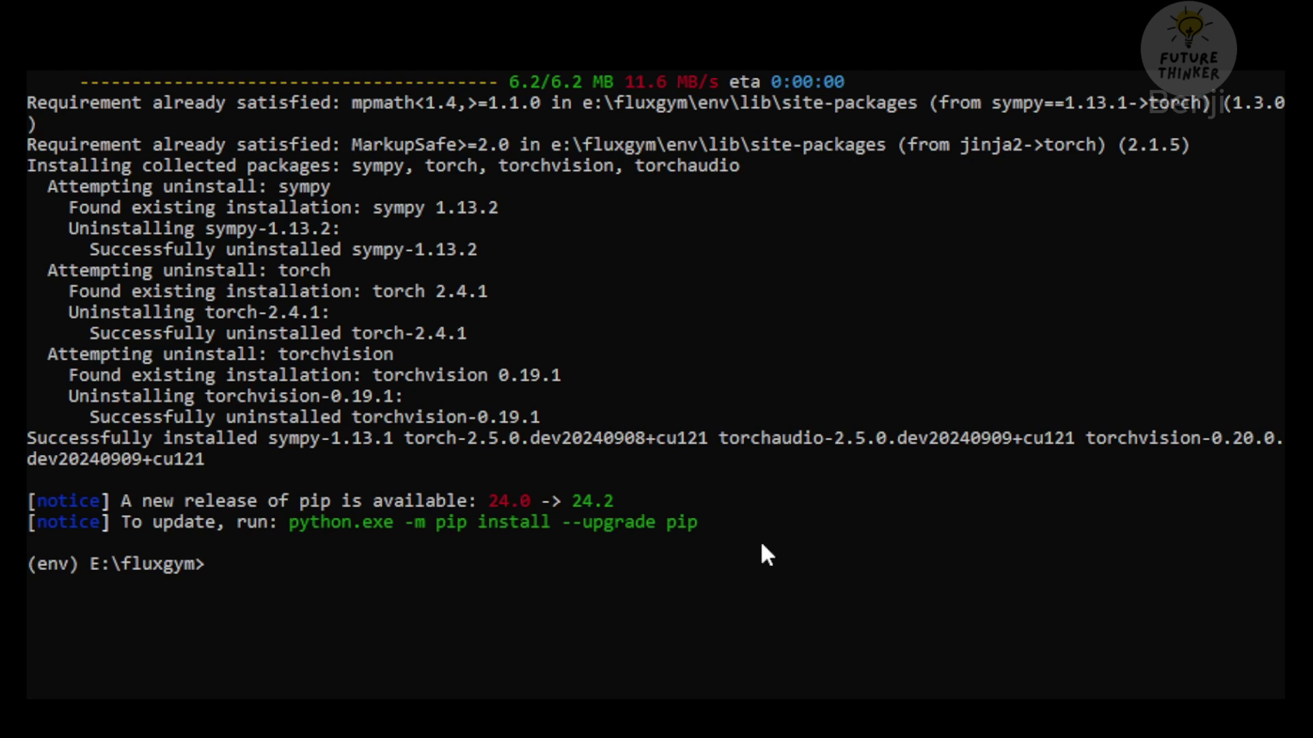
{"action": "key", "text": "Escape"}
{"action": "type", "text": "python app.py"}
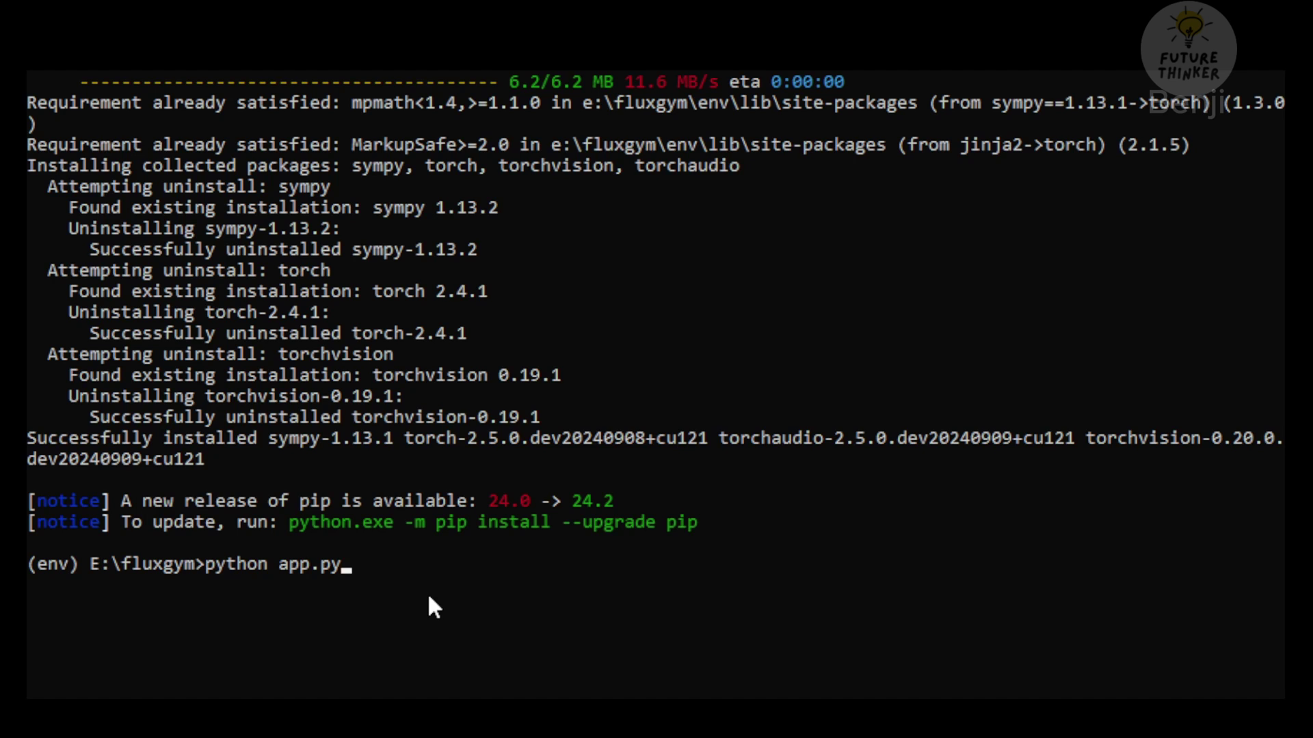
{"action": "key", "text": "Return"}
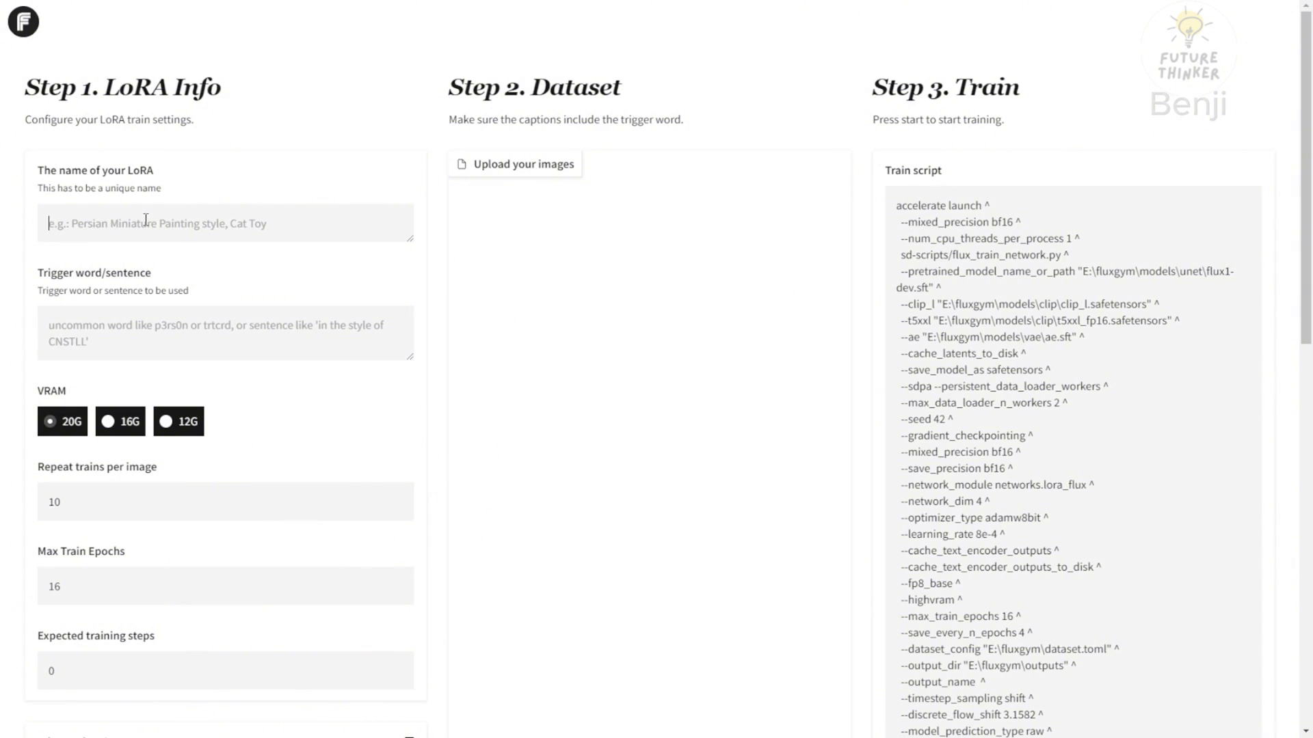
{"action": "type", "text": "megan-harris-lora"}
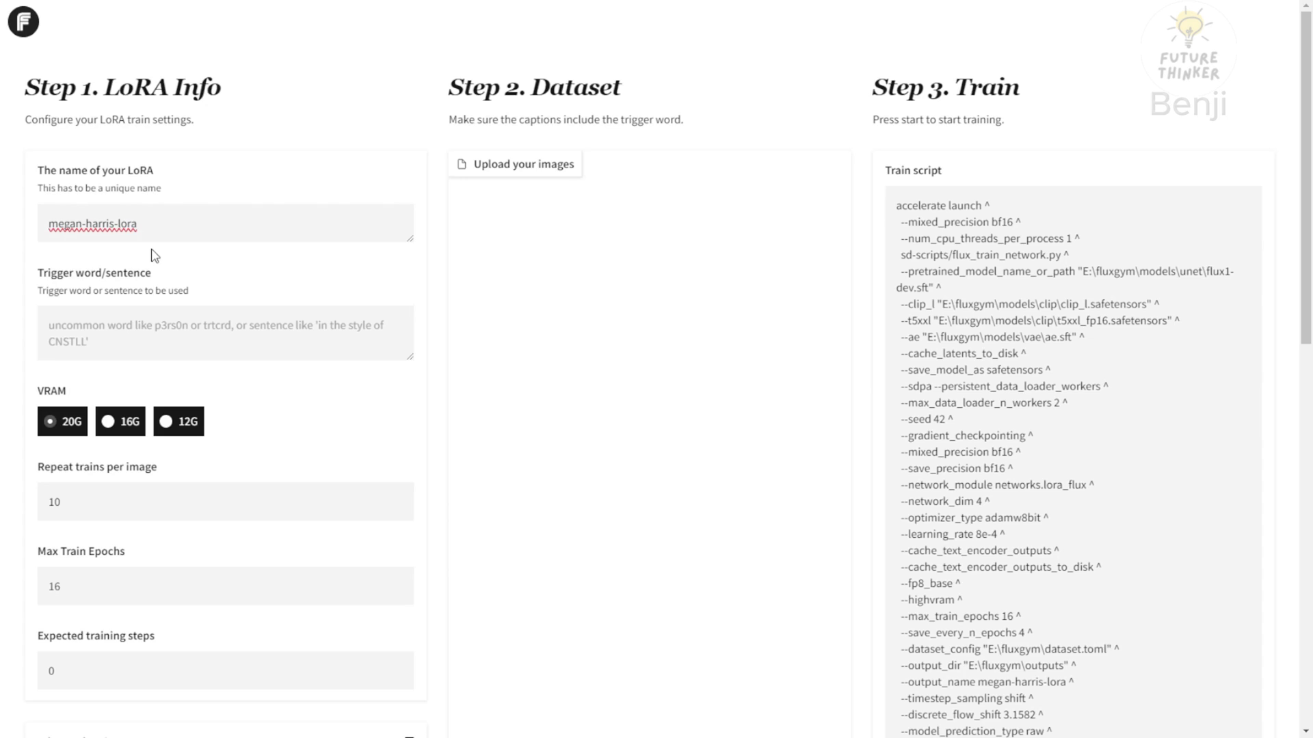
{"action": "left_click", "coordinate": [122, 332]}
{"action": "left_click_drag", "start_coordinate": [82, 224], "coordinate": [49, 224]}
{"action": "key", "text": "ctrl+c"}
{"action": "left_click", "coordinate": [102, 332]}
{"action": "key", "text": "ctrl+v"}
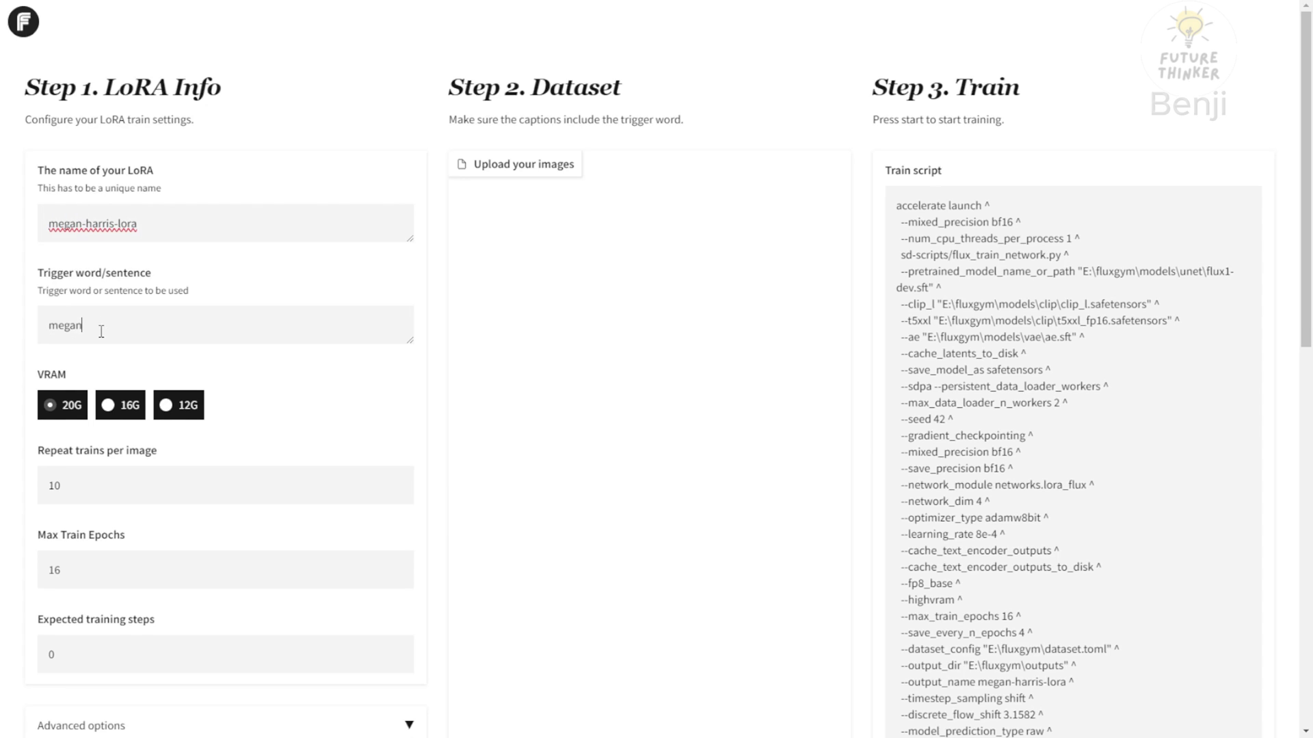
{"action": "left_click", "coordinate": [119, 415]}
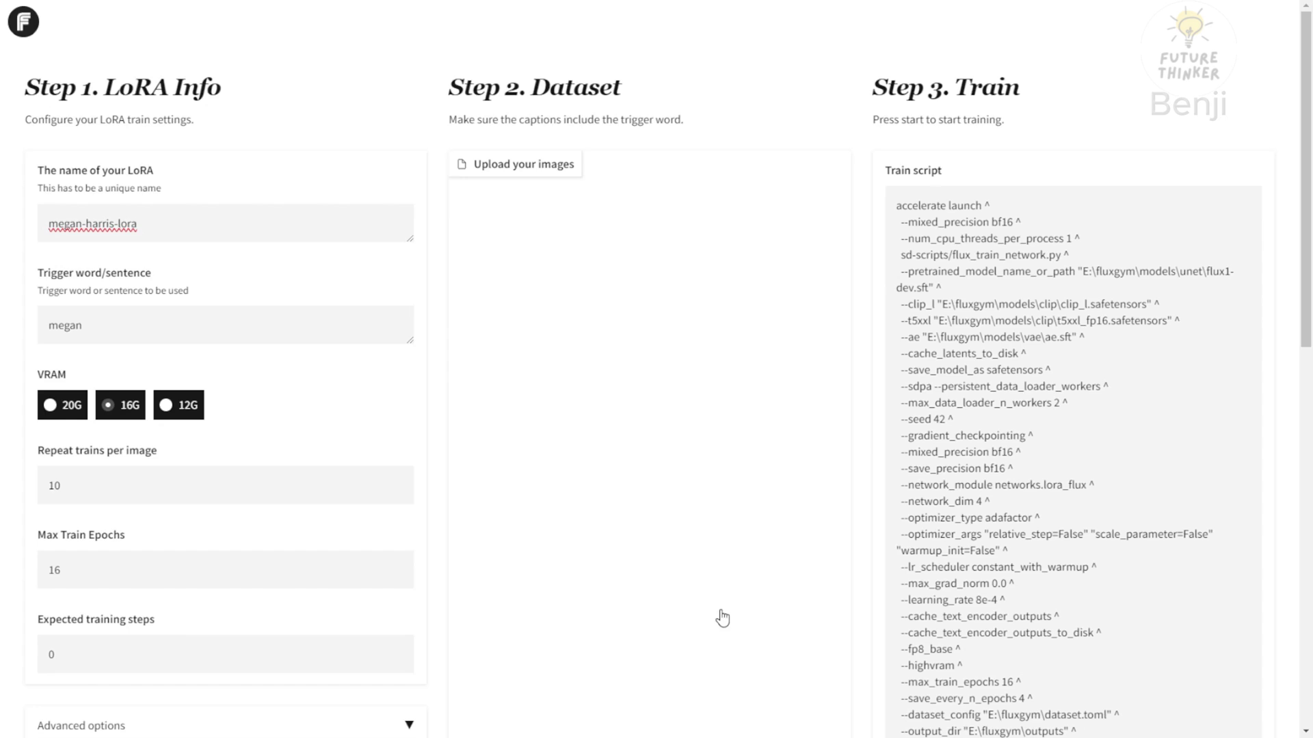
{"action": "scroll", "coordinate": [510, 569], "scroll_direction": "down", "scroll_amount": 3}
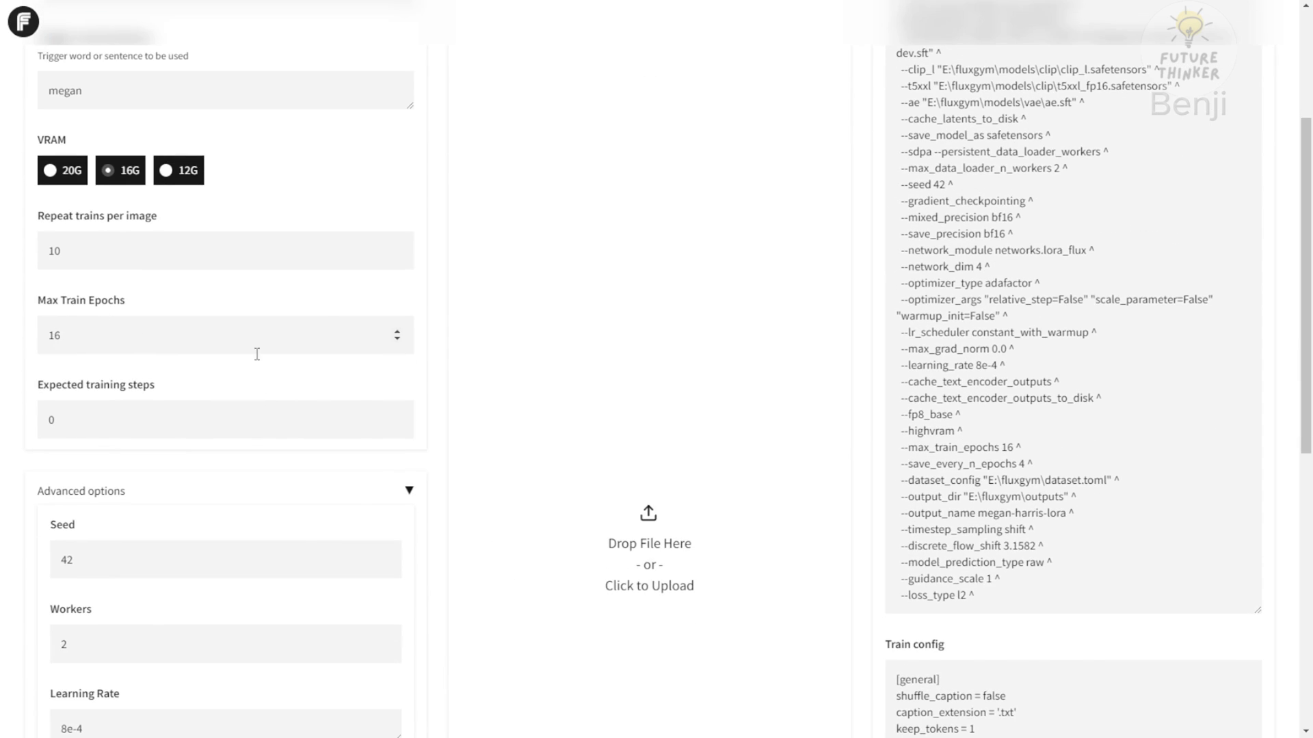
Step: Drop the 22 Megan images into the dataset upload area, giving 3520 expected training steps
{"action": "scroll", "coordinate": [258, 351], "scroll_direction": "up", "scroll_amount": 3}
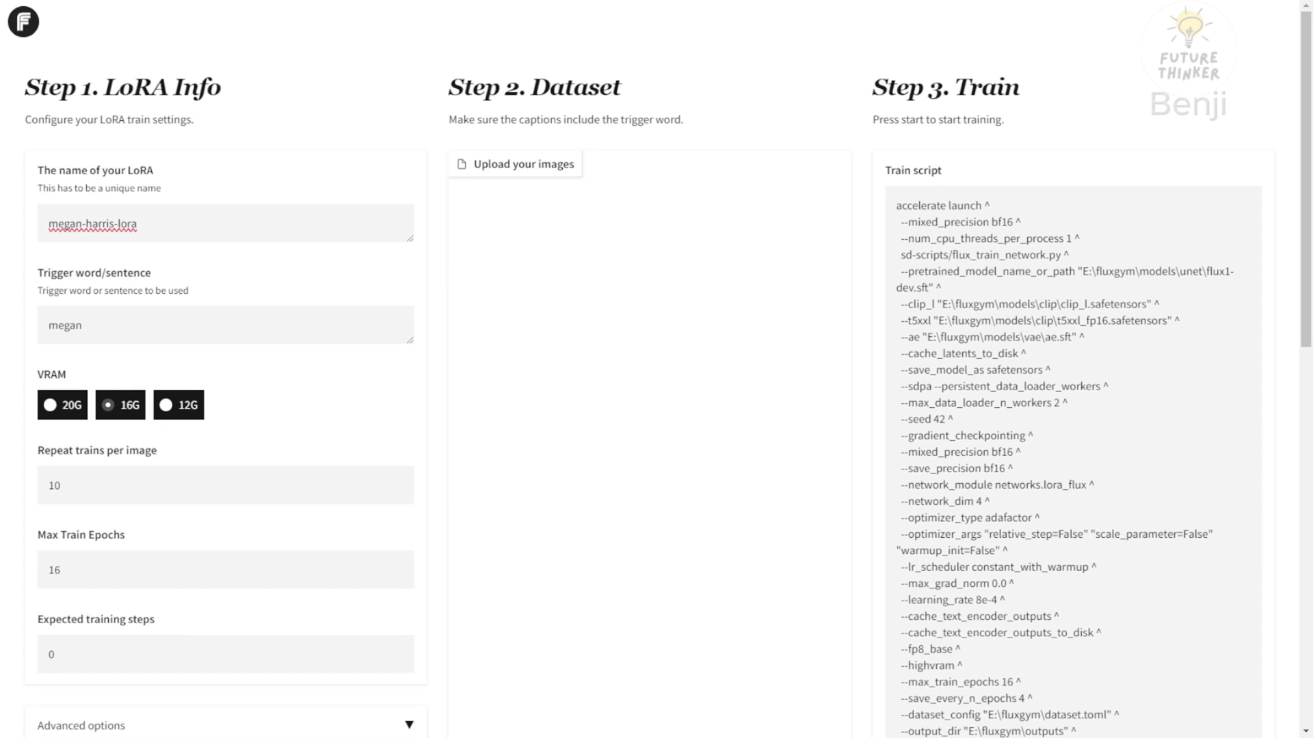
{"action": "left_click_drag", "start_coordinate": [1312, 328], "coordinate": [733, 329]}
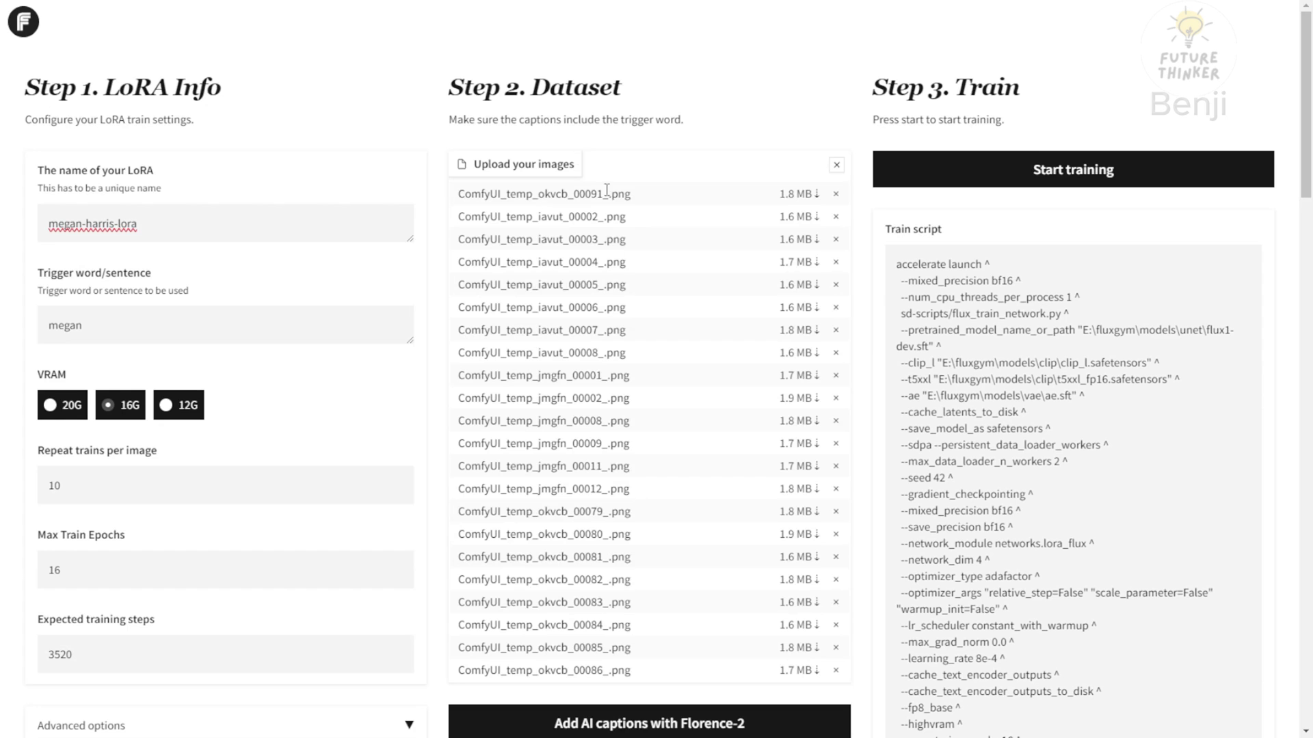
{"action": "scroll", "coordinate": [512, 584], "scroll_direction": "down", "scroll_amount": 20}
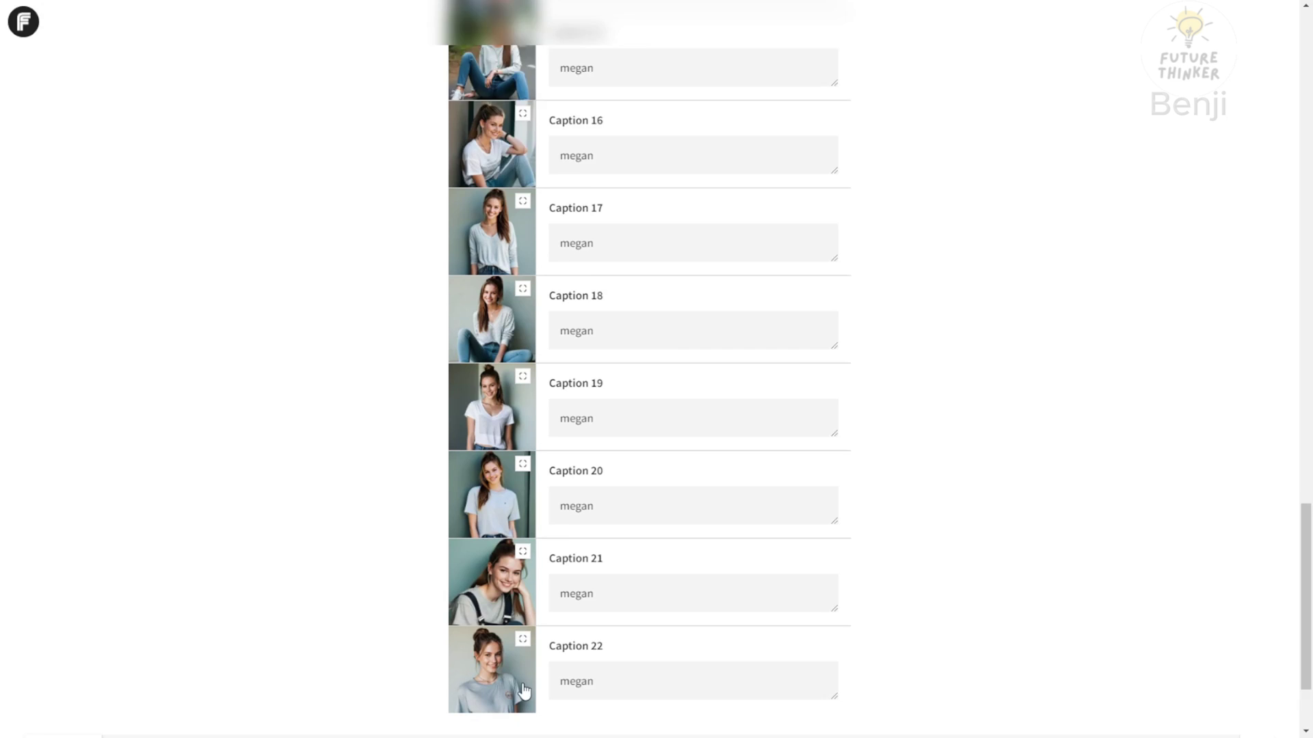
{"action": "scroll", "coordinate": [520, 650], "scroll_direction": "down", "scroll_amount": 2}
{"action": "scroll", "coordinate": [1244, 507], "scroll_direction": "up", "scroll_amount": 20}
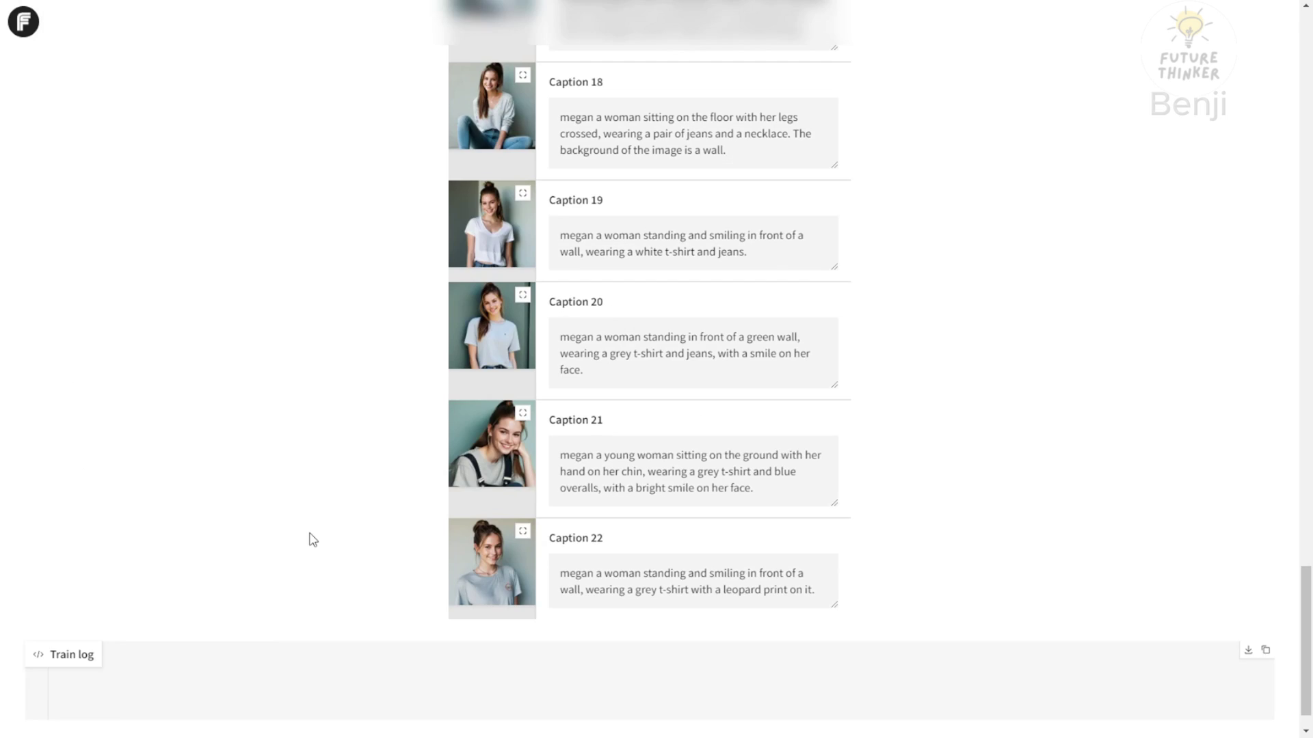
Step: Scroll through the 'megan' captions and the training log until all 3520 steps finish
{"action": "scroll", "coordinate": [317, 561], "scroll_direction": "up", "scroll_amount": 3}
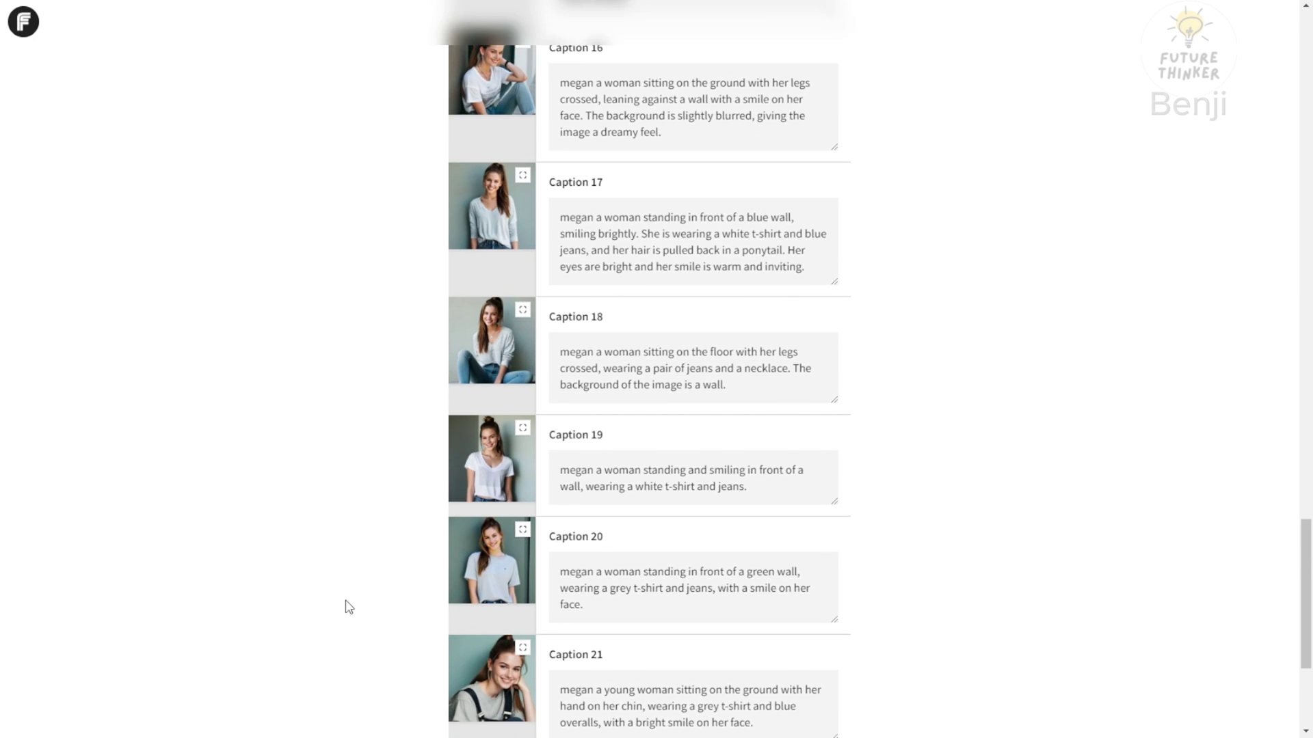
{"action": "scroll", "coordinate": [346, 600], "scroll_direction": "up", "scroll_amount": 15}
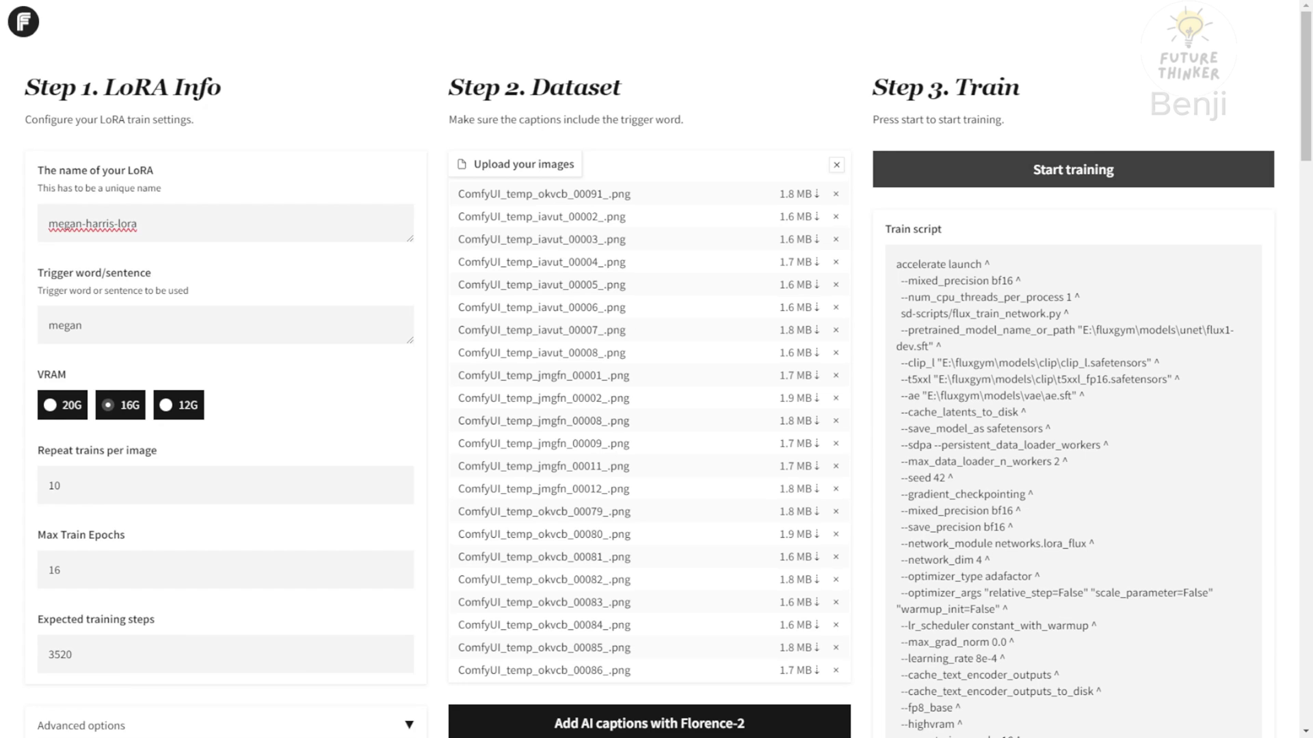
{"action": "scroll", "coordinate": [1109, 352], "scroll_direction": "down", "scroll_amount": 8}
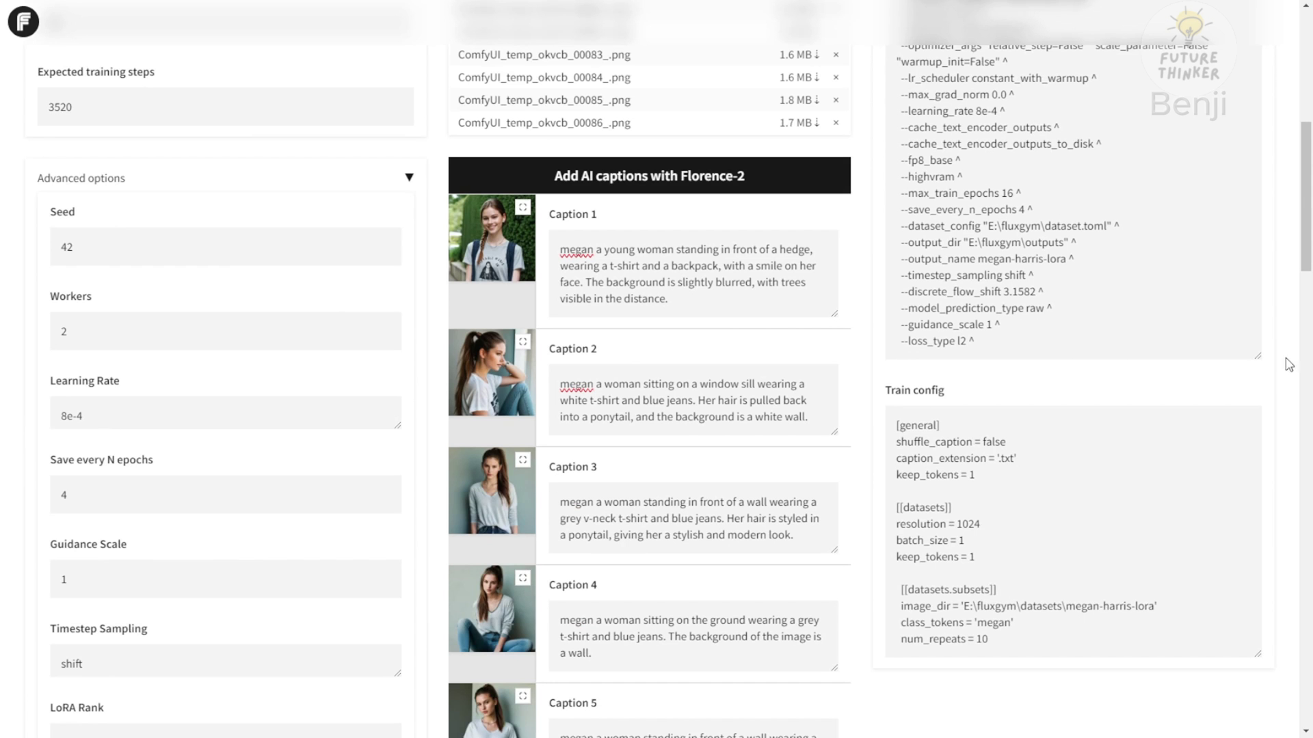
{"action": "left_click_drag", "start_coordinate": [1304, 253], "coordinate": [1279, 718]}
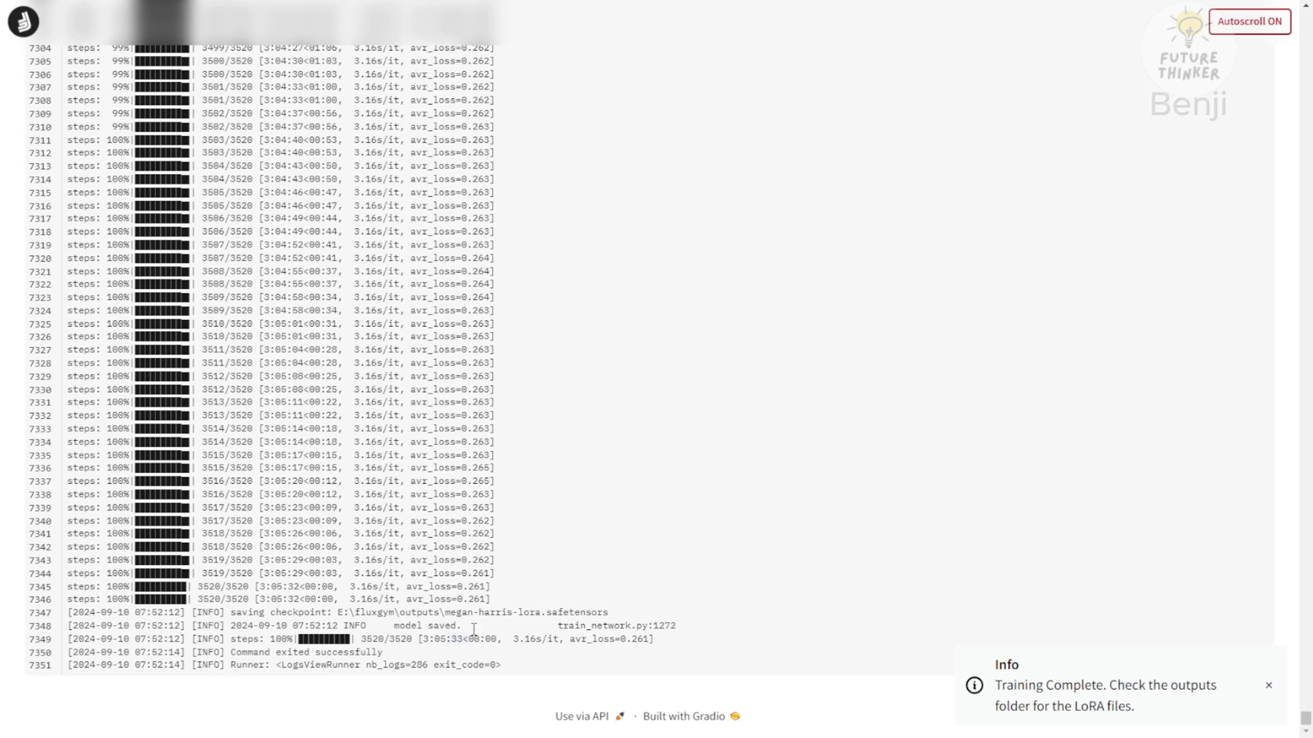
Step: Turn log autoscroll off and briefly highlight the final 3520/3520 step line
{"action": "scroll", "coordinate": [472, 581], "scroll_direction": "up", "scroll_amount": 3}
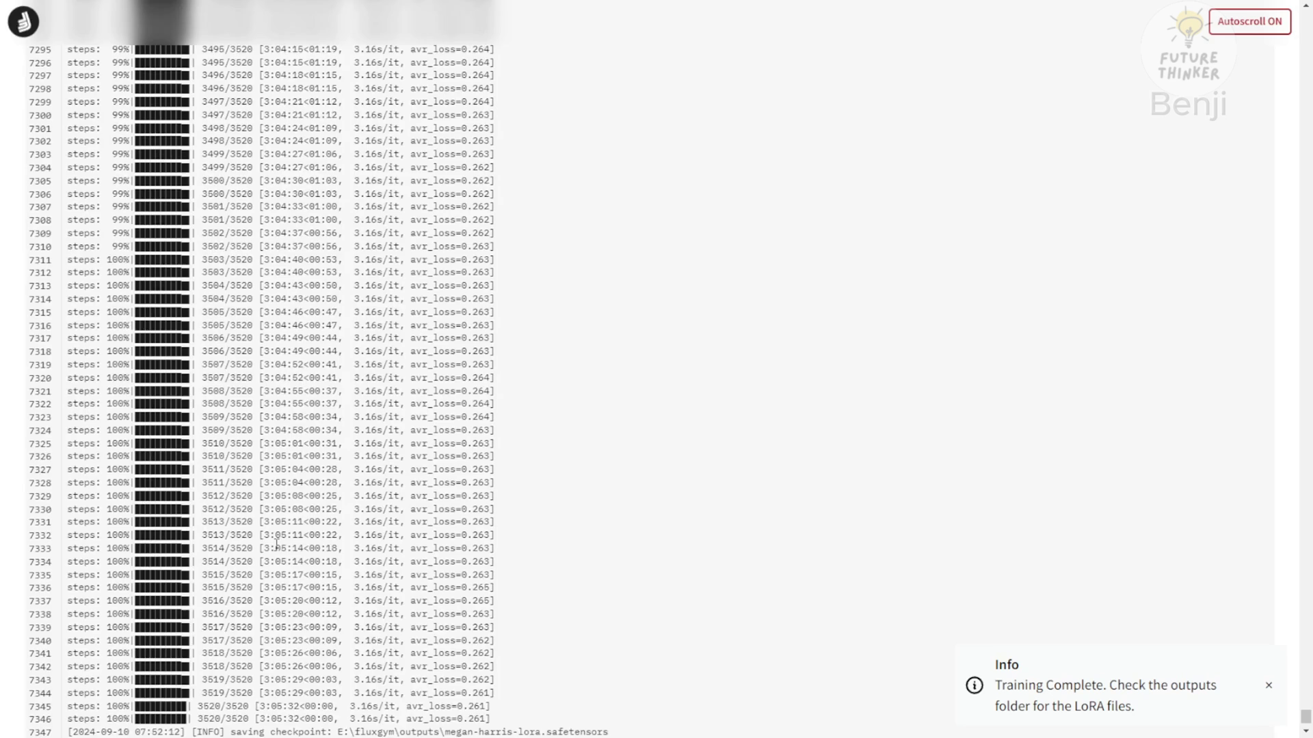
{"action": "scroll", "coordinate": [458, 530], "scroll_direction": "down", "scroll_amount": 3}
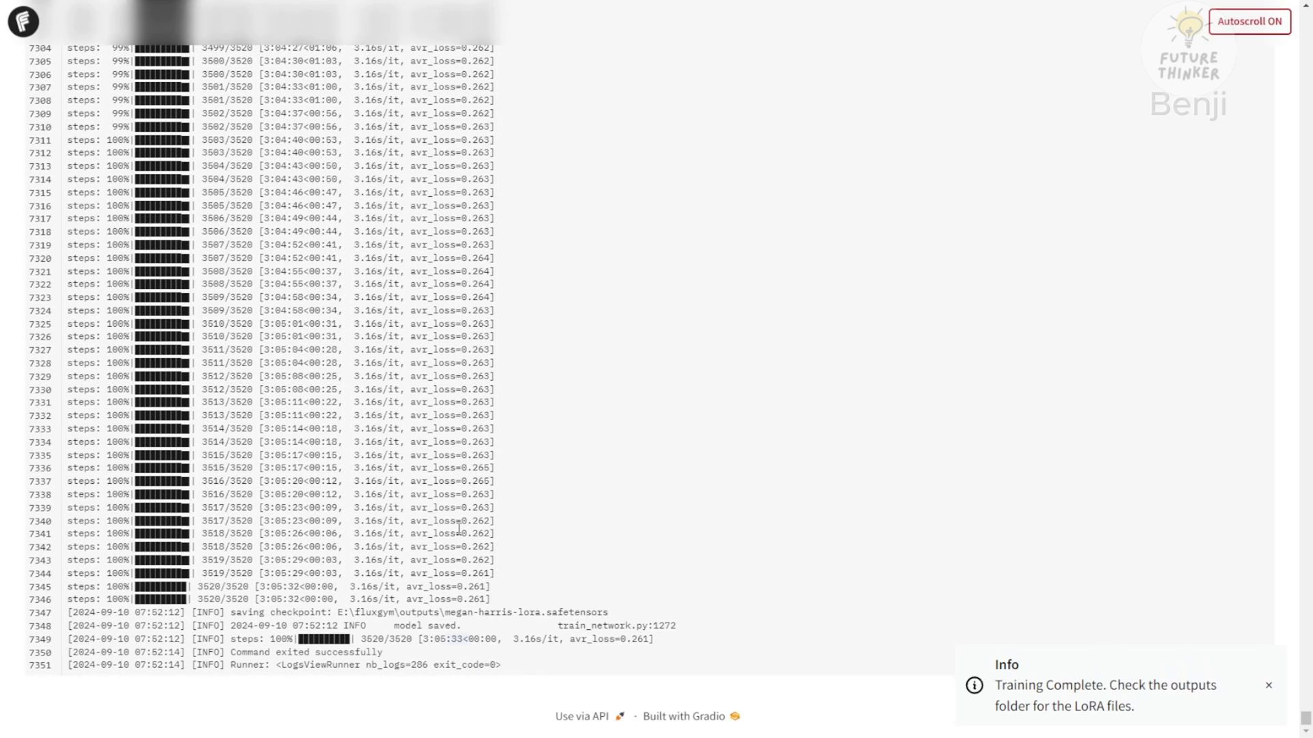
{"action": "left_click", "coordinate": [1257, 25]}
{"action": "left_click_drag", "start_coordinate": [352, 641], "coordinate": [491, 643]}
{"action": "left_click", "coordinate": [505, 666]}
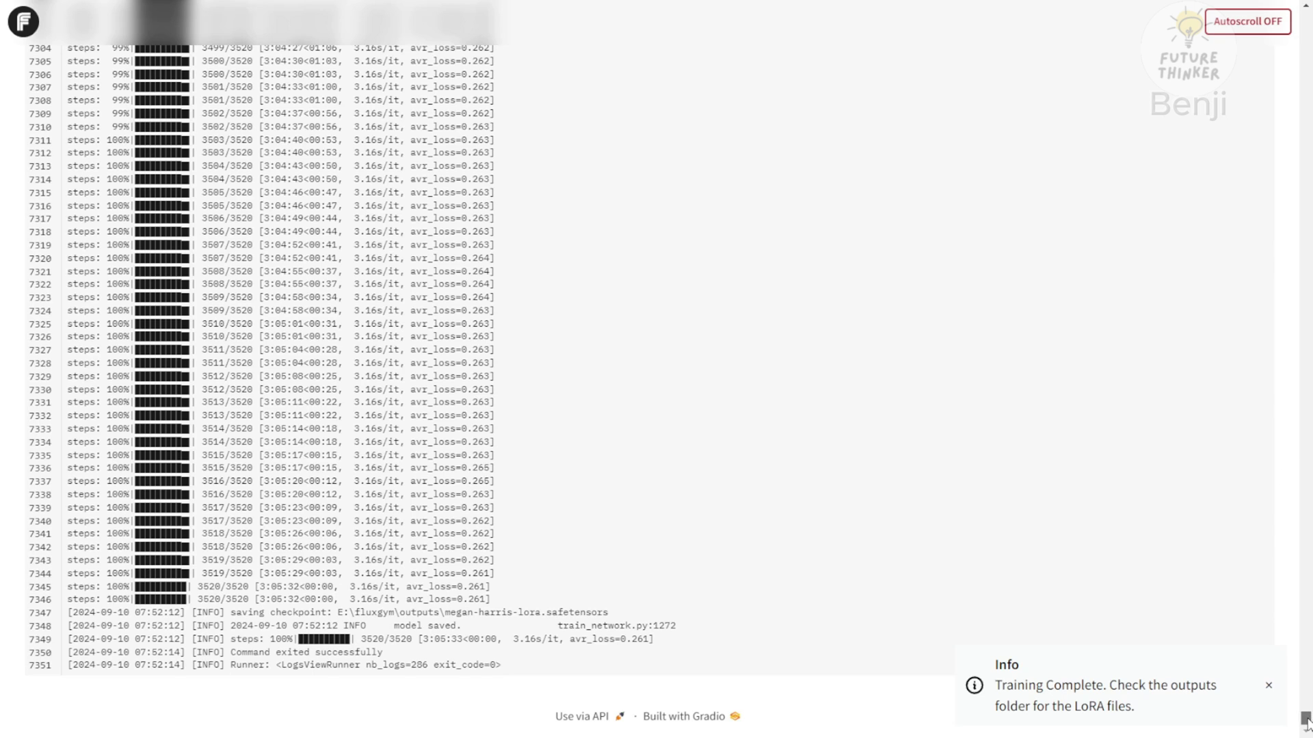
{"action": "left_click_drag", "start_coordinate": [1305, 718], "coordinate": [1297, 74]}
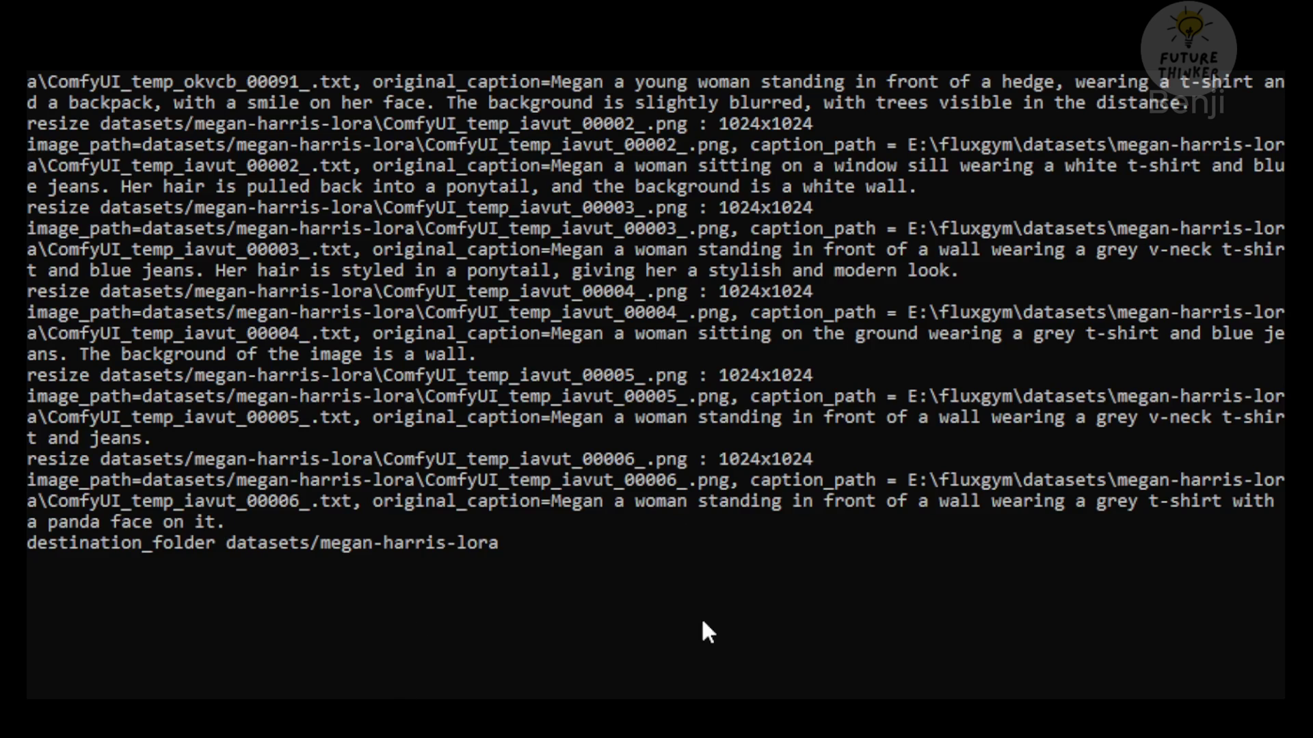
Step: Scroll up and down the console log to confirm training completed
{"action": "scroll", "coordinate": [793, 442], "scroll_direction": "up", "scroll_amount": 20}
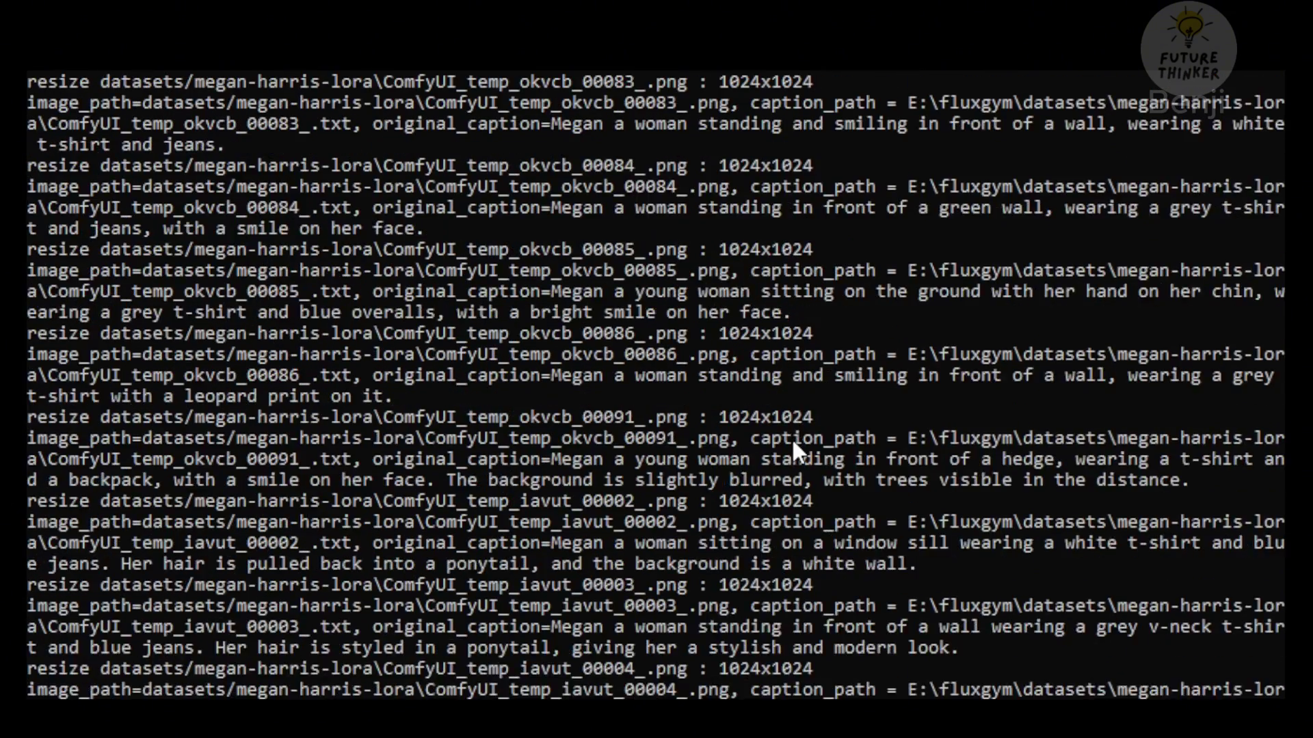
{"action": "scroll", "coordinate": [793, 438], "scroll_direction": "up", "scroll_amount": 10}
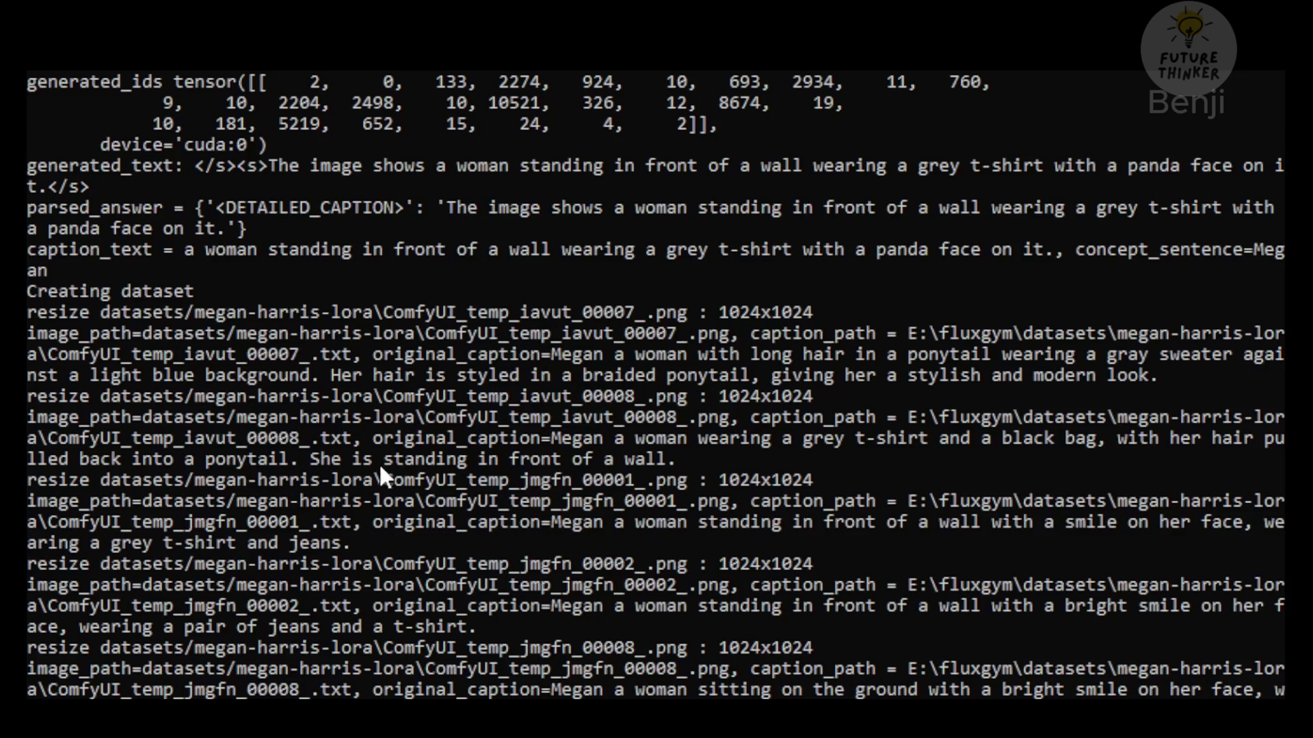
{"action": "scroll", "coordinate": [379, 462], "scroll_direction": "down", "scroll_amount": 20}
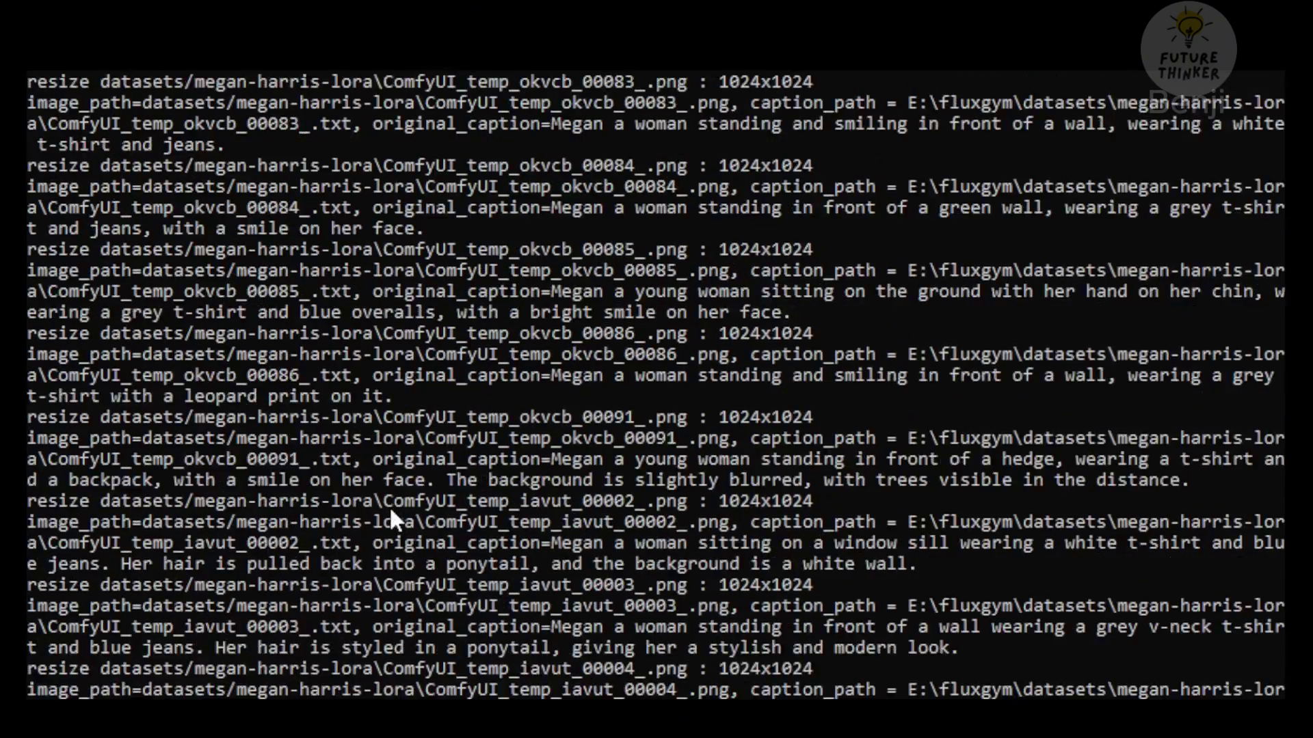
{"action": "scroll", "coordinate": [391, 525], "scroll_direction": "down", "scroll_amount": 7}
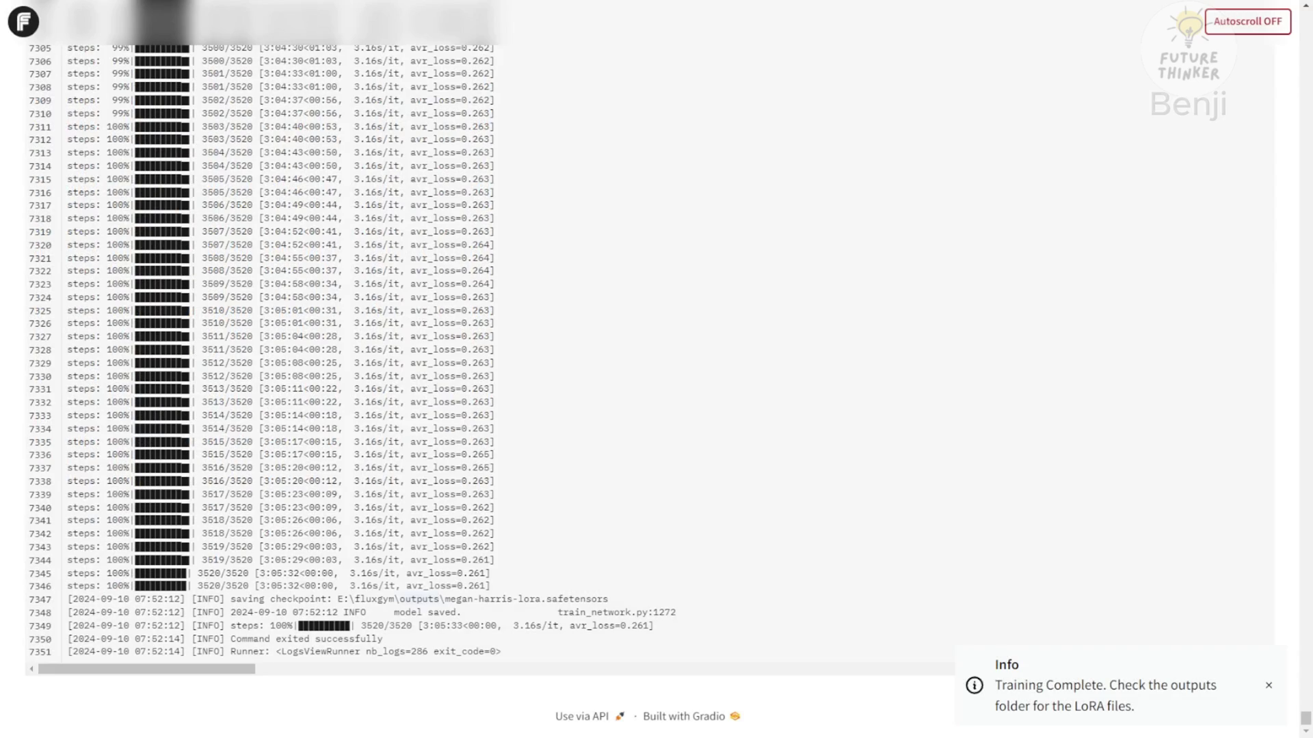
{"action": "scroll", "coordinate": [260, 382], "scroll_direction": "up", "scroll_amount": 15}
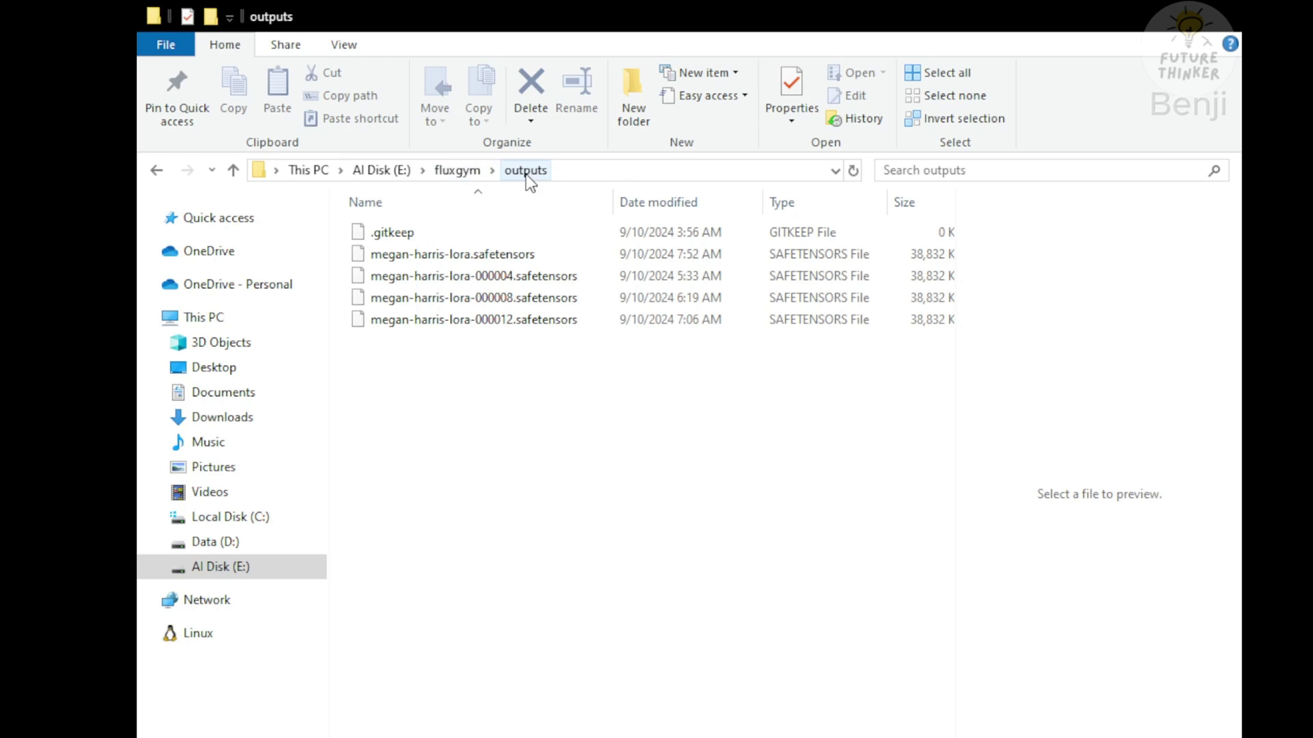
{"action": "left_click", "coordinate": [517, 319]}
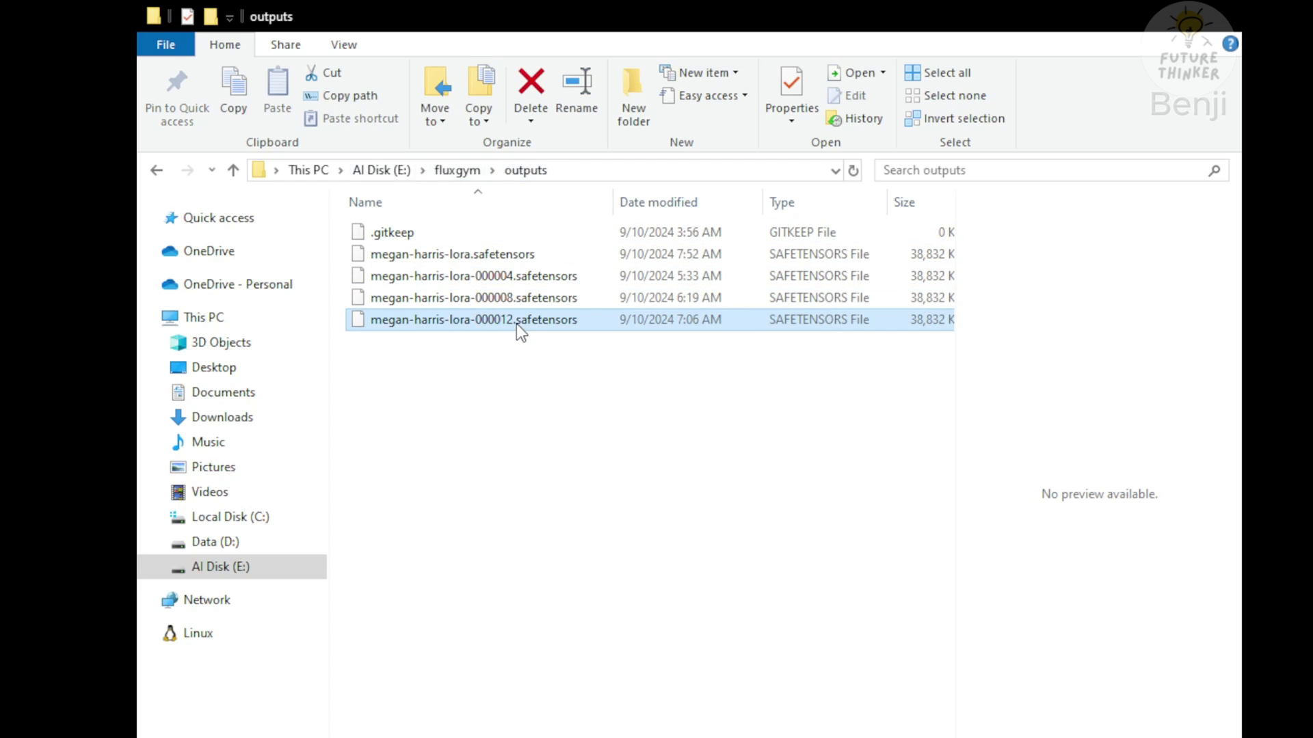
{"action": "left_click", "coordinate": [494, 256]}
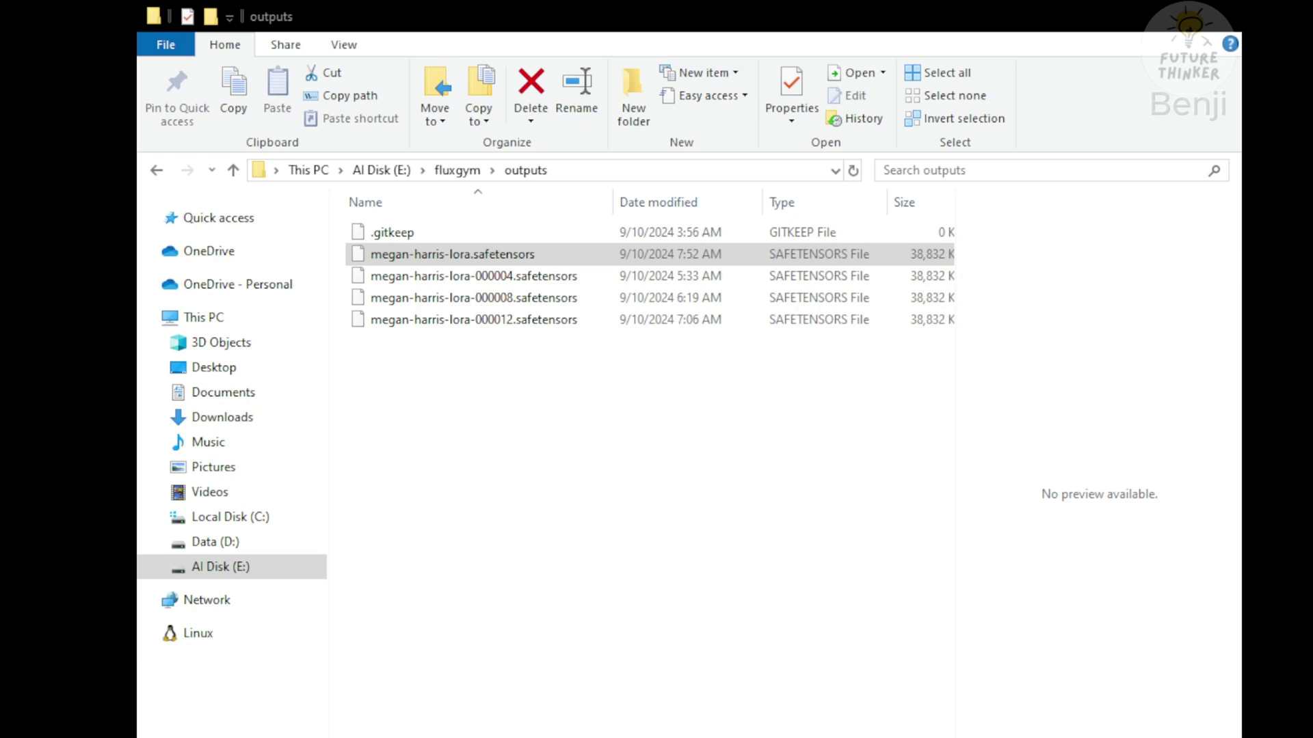
{"action": "key", "text": "alt+Tab"}
{"action": "scroll", "coordinate": [642, 274], "scroll_direction": "right", "scroll_amount": 1}
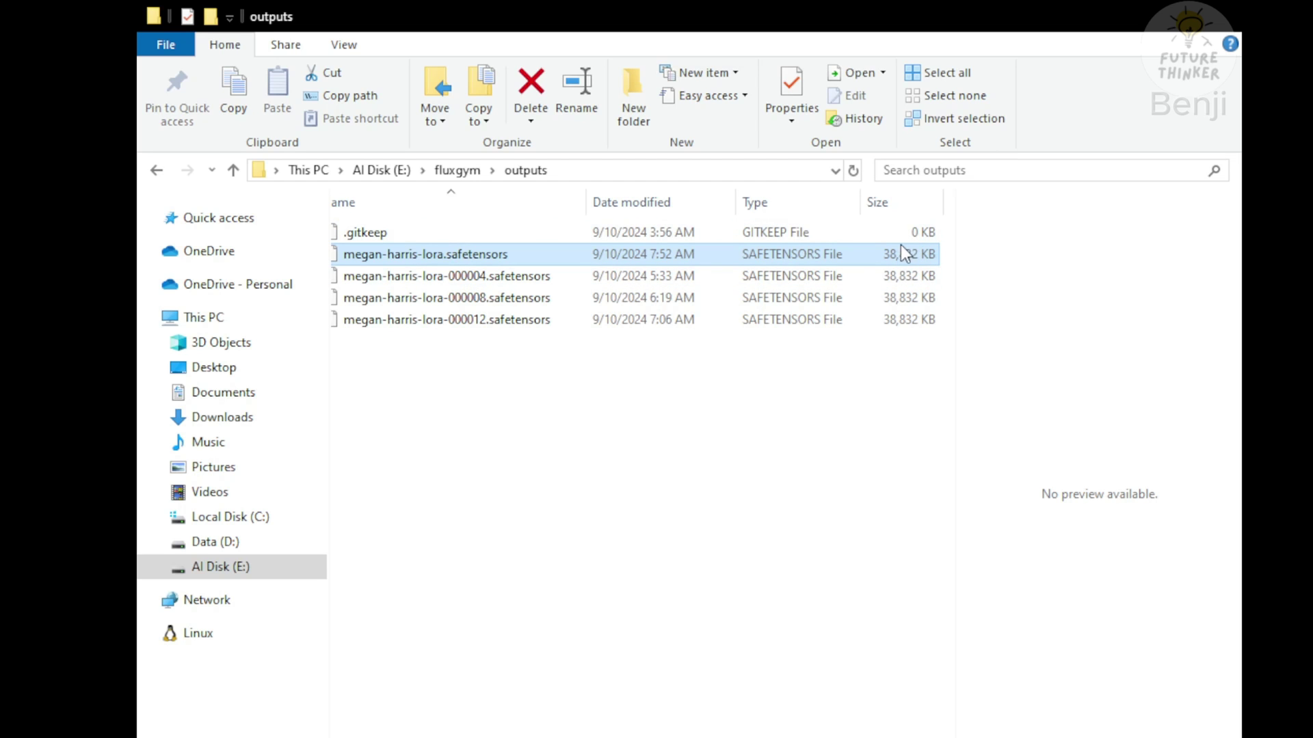
Step: Browse the second Explorer window to ComfyUI's models\loras\Flux folder
{"action": "left_click", "coordinate": [596, 280]}
{"action": "double_click", "coordinate": [214, 437]}
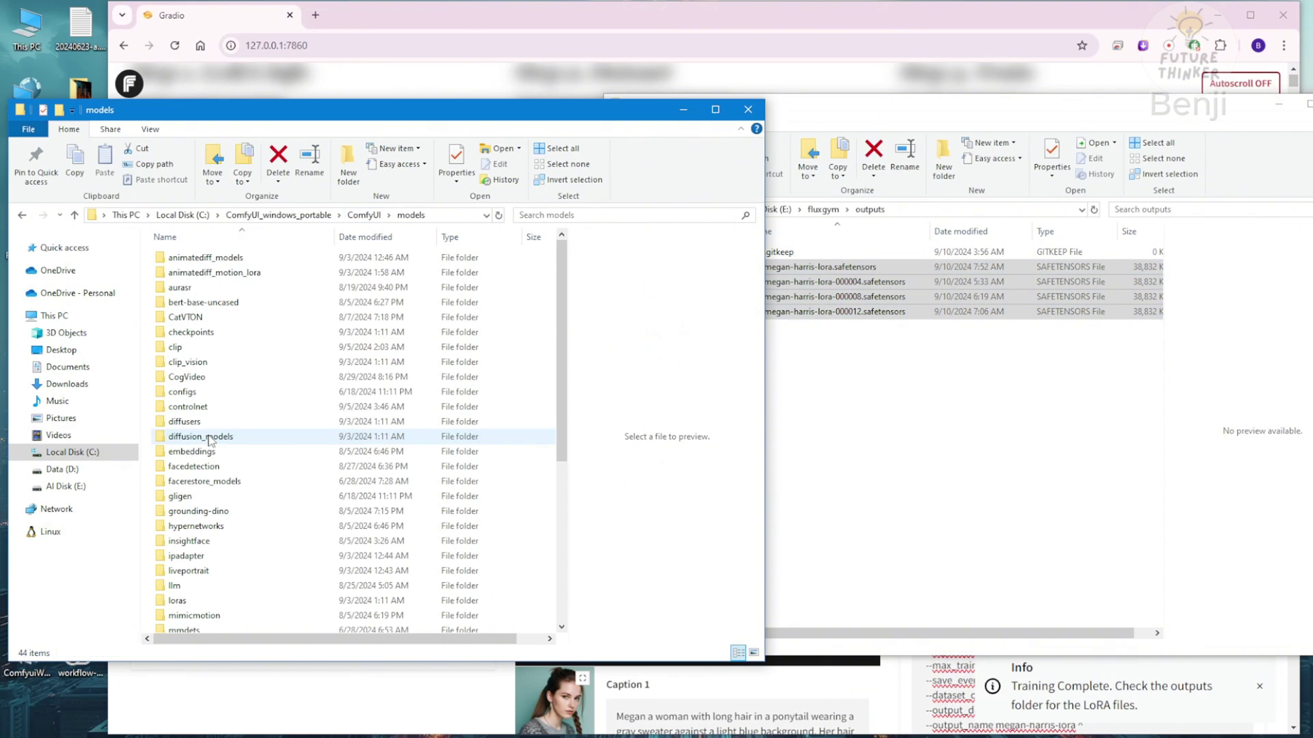
{"action": "left_click", "coordinate": [217, 527]}
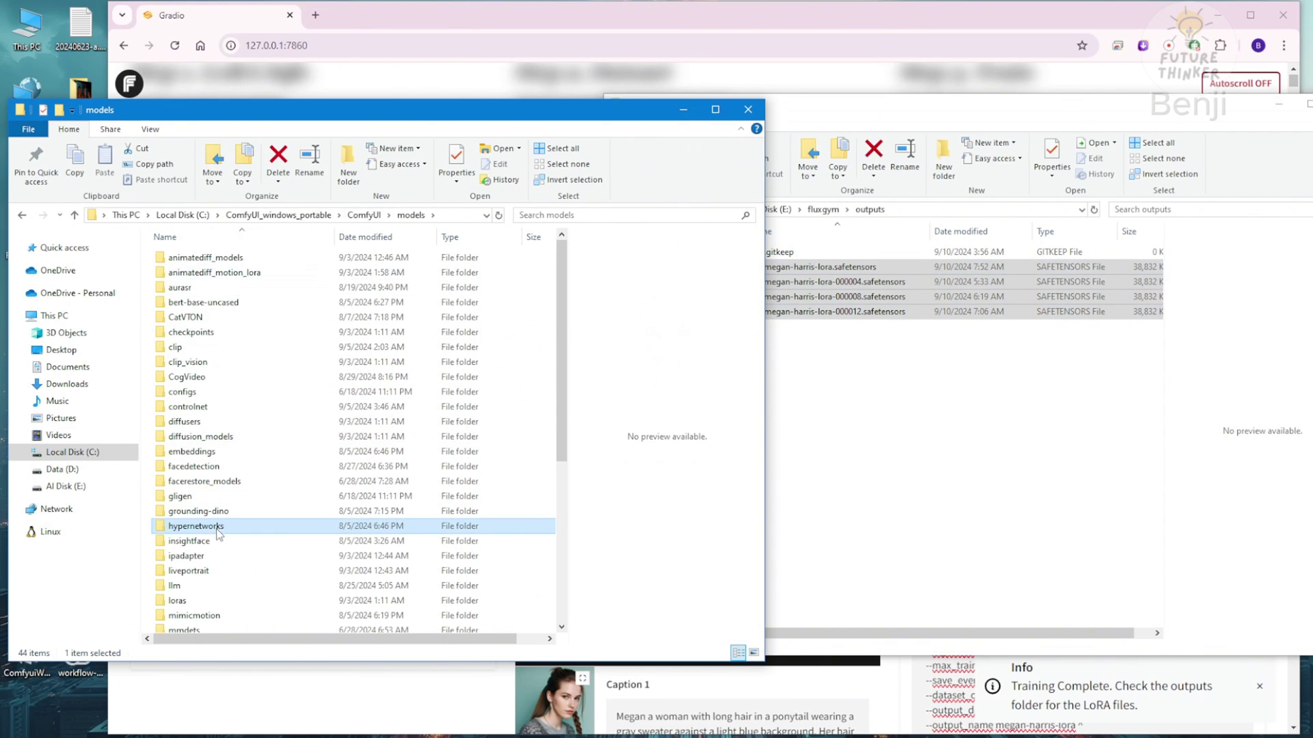
{"action": "scroll", "coordinate": [217, 526], "scroll_direction": "down", "scroll_amount": 2}
{"action": "left_click", "coordinate": [179, 521]}
{"action": "scroll", "coordinate": [194, 527], "scroll_direction": "down", "scroll_amount": 3}
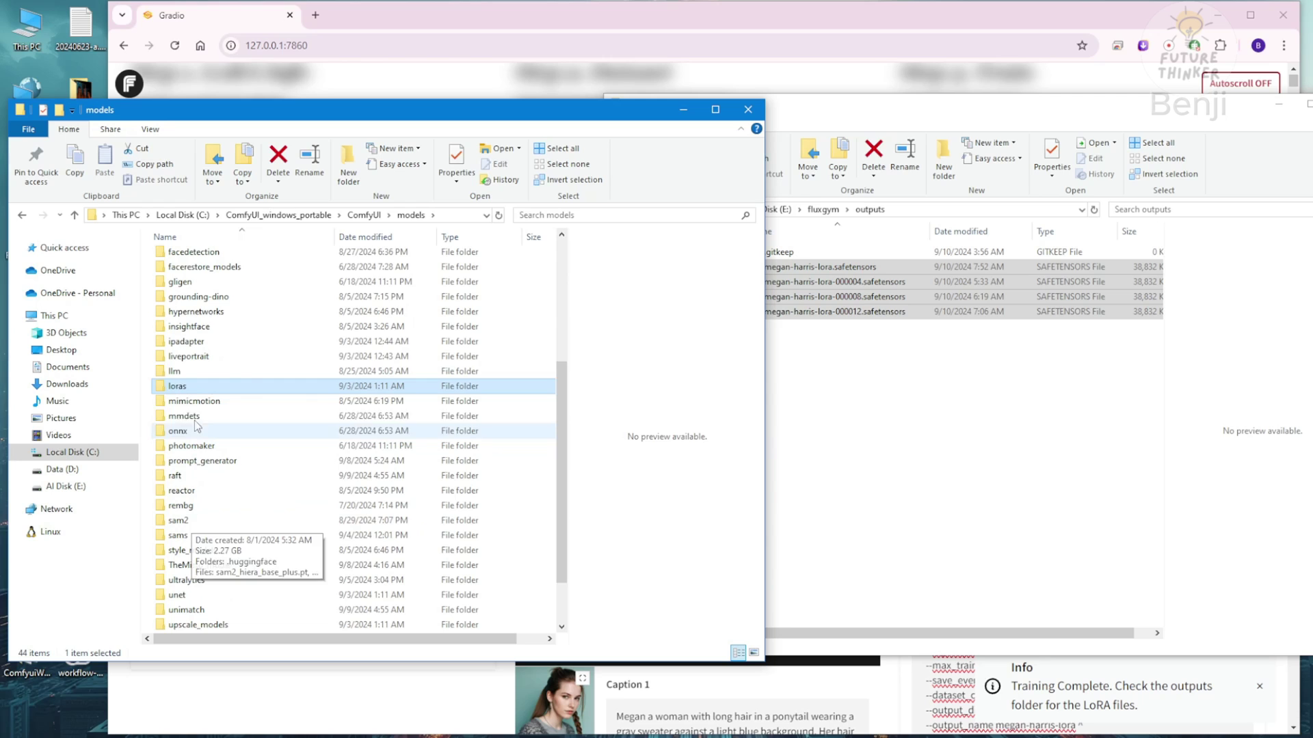
{"action": "double_click", "coordinate": [226, 380]}
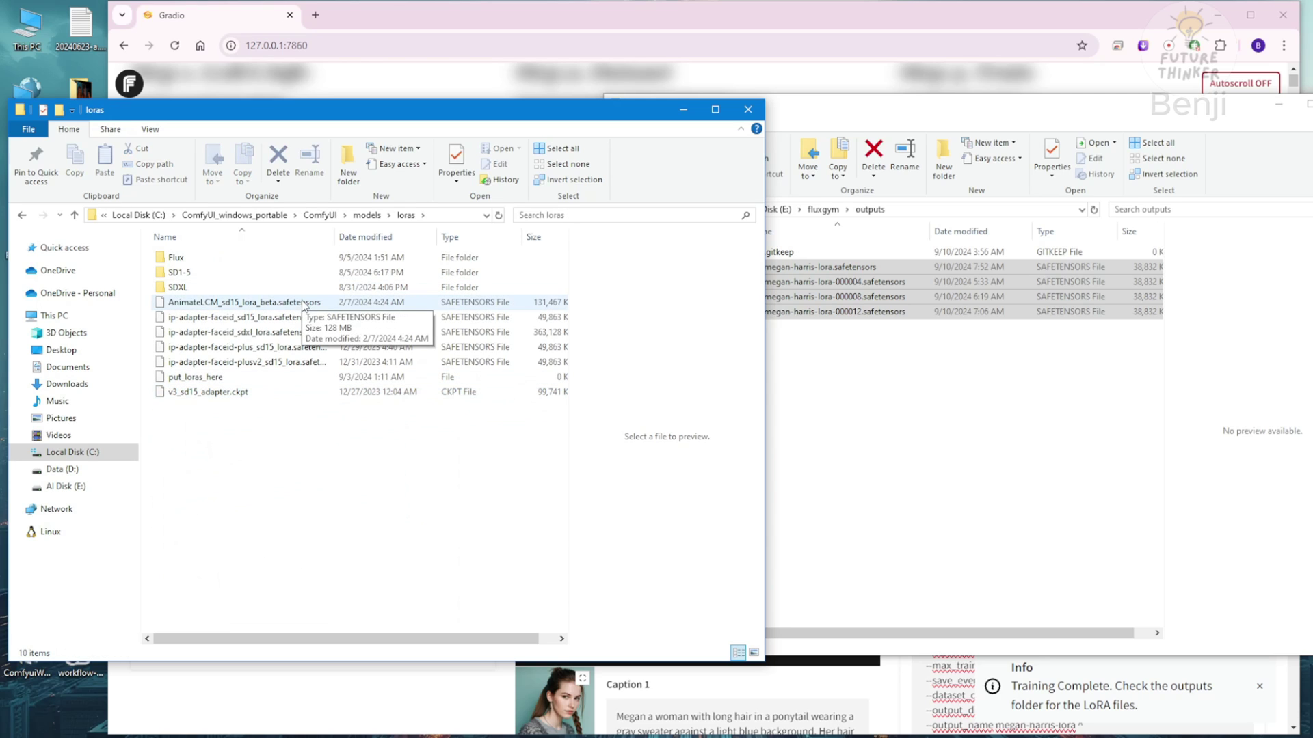
{"action": "left_click", "coordinate": [204, 258]}
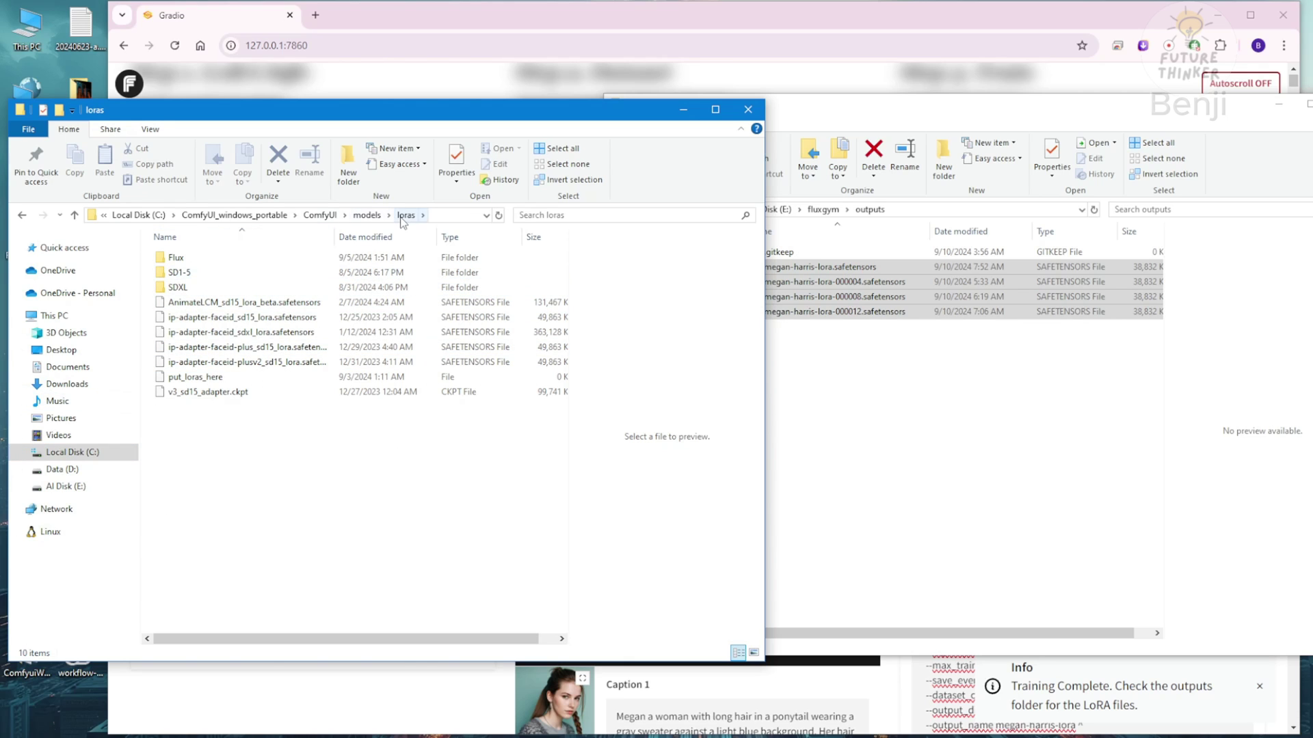
{"action": "double_click", "coordinate": [222, 259]}
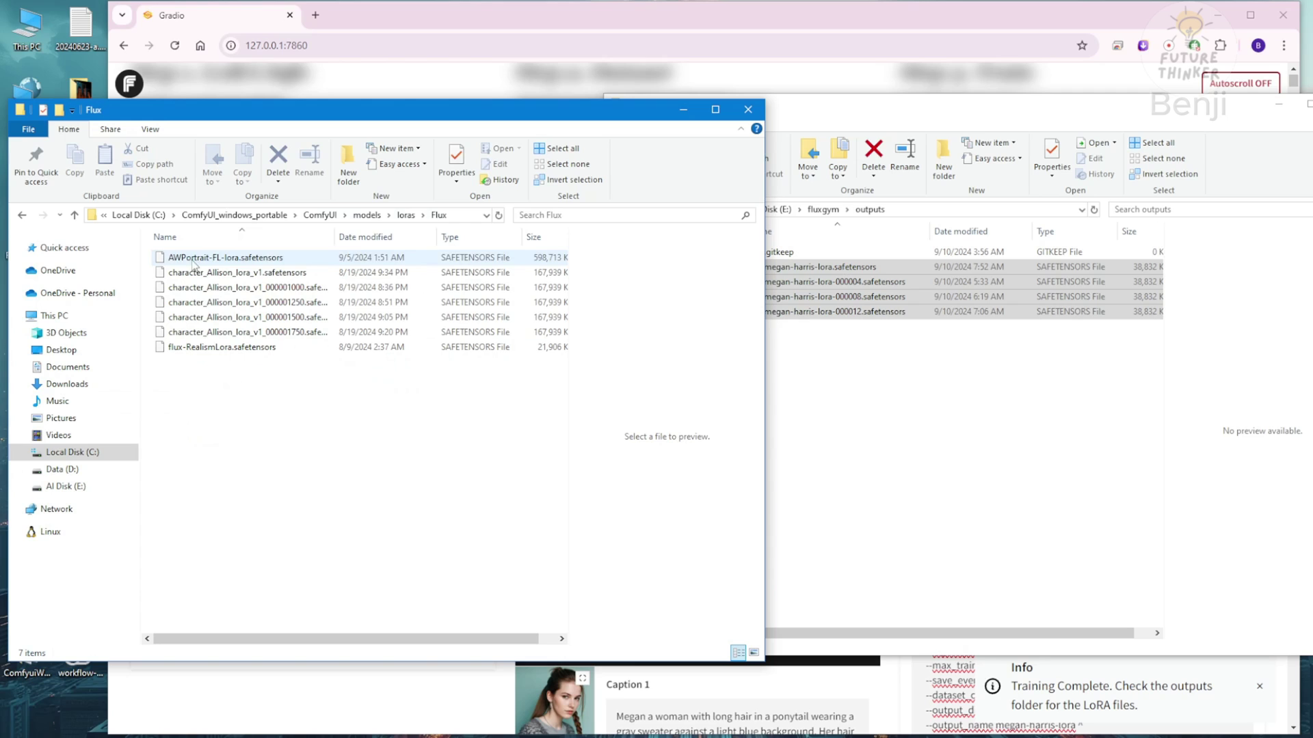
{"action": "left_click", "coordinate": [269, 334]}
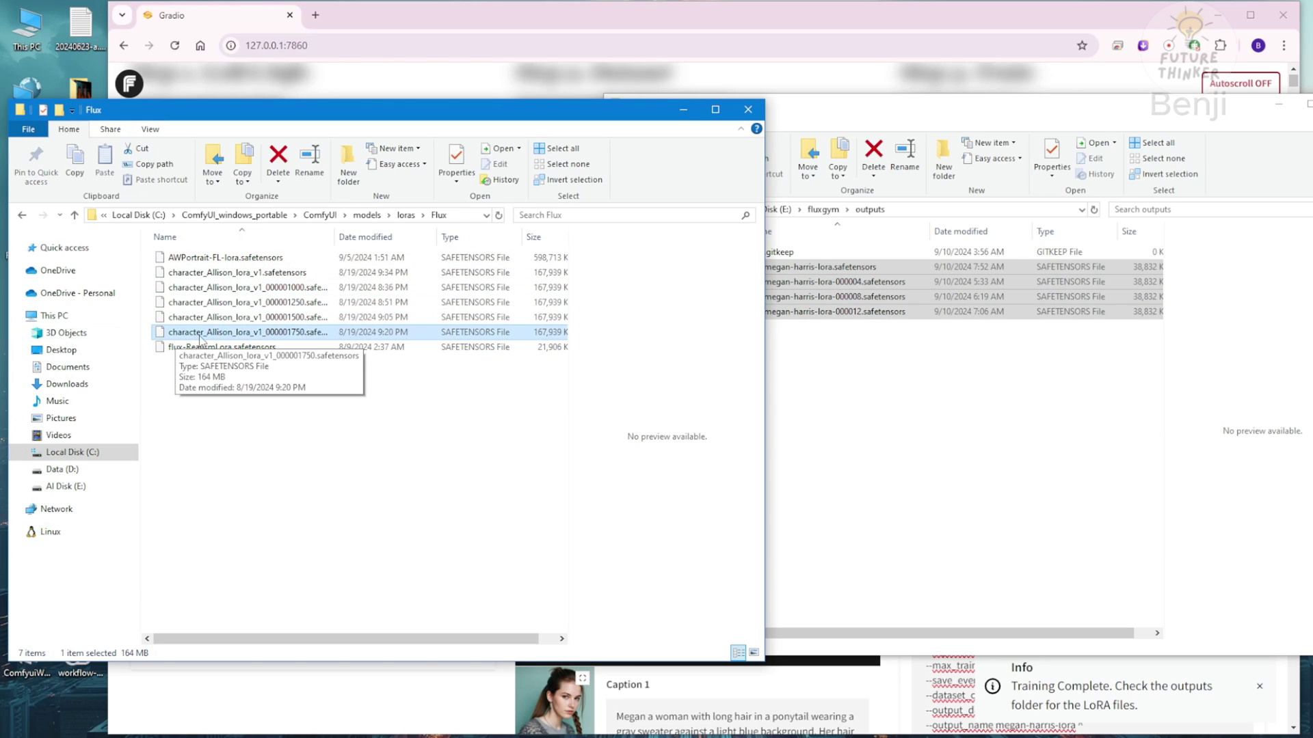
{"action": "left_click", "coordinate": [258, 288]}
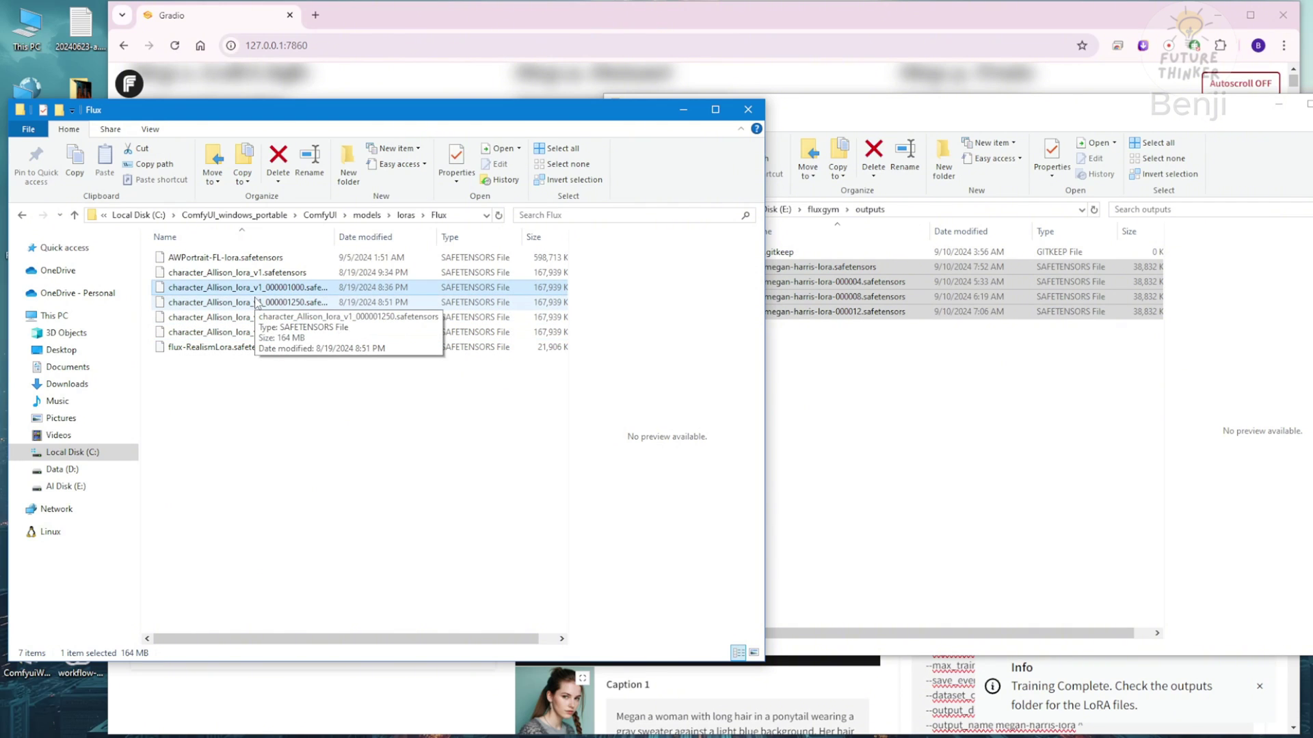
Step: Move megan-harris-lora.safetensors from the outputs folder into the Flux folder
{"action": "left_click", "coordinate": [1032, 444]}
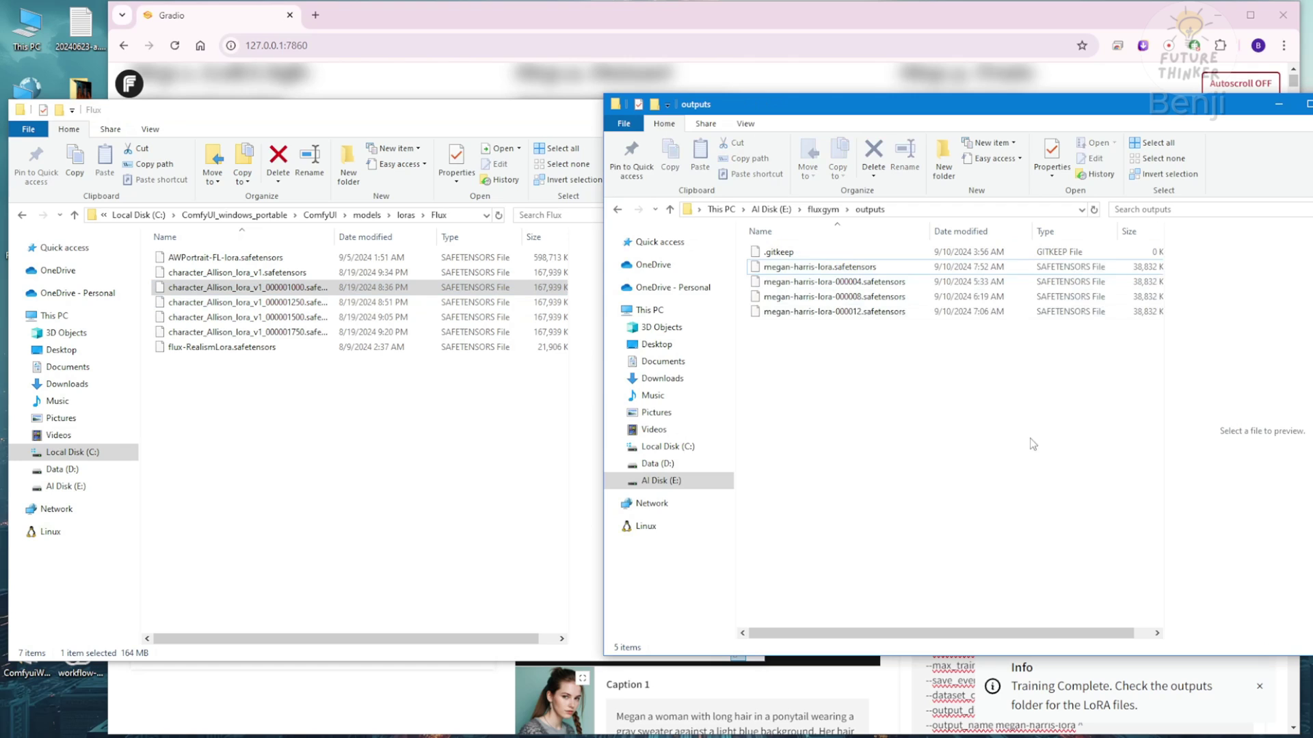
{"action": "left_click_drag", "start_coordinate": [903, 398], "coordinate": [850, 355]}
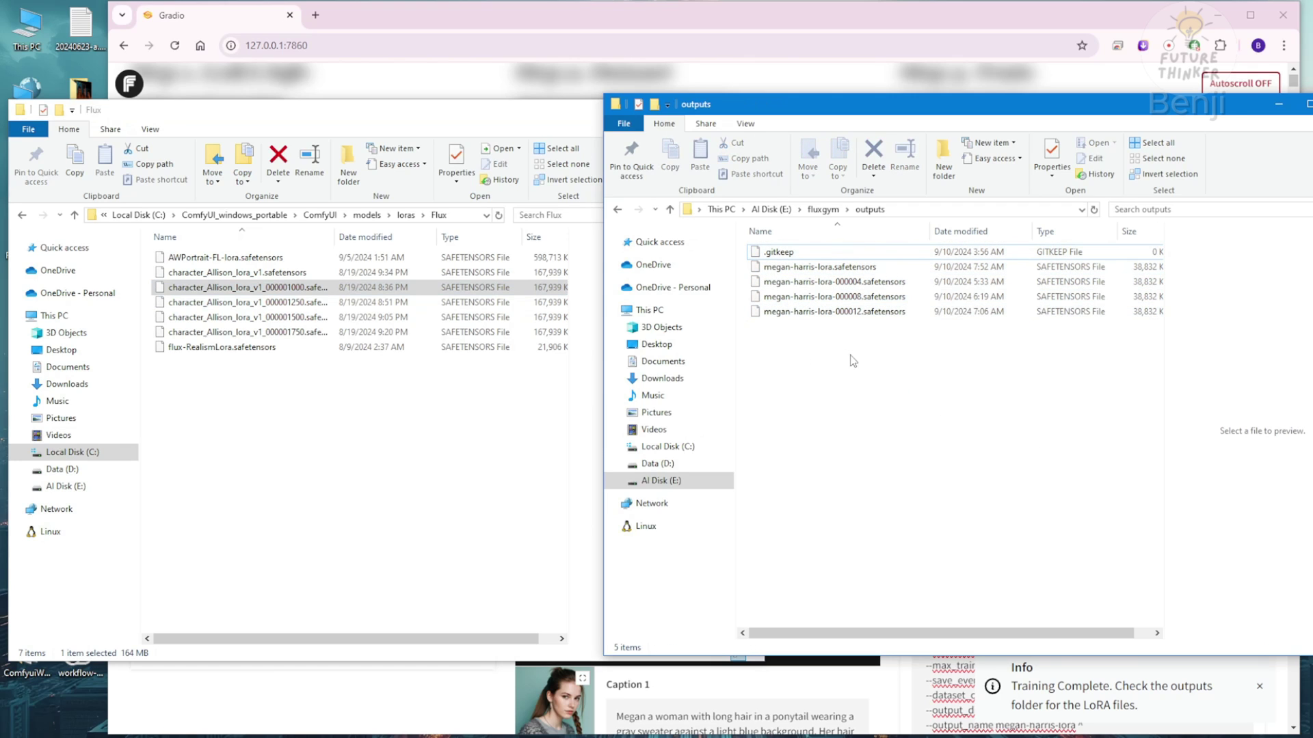
{"action": "left_click", "coordinate": [830, 270]}
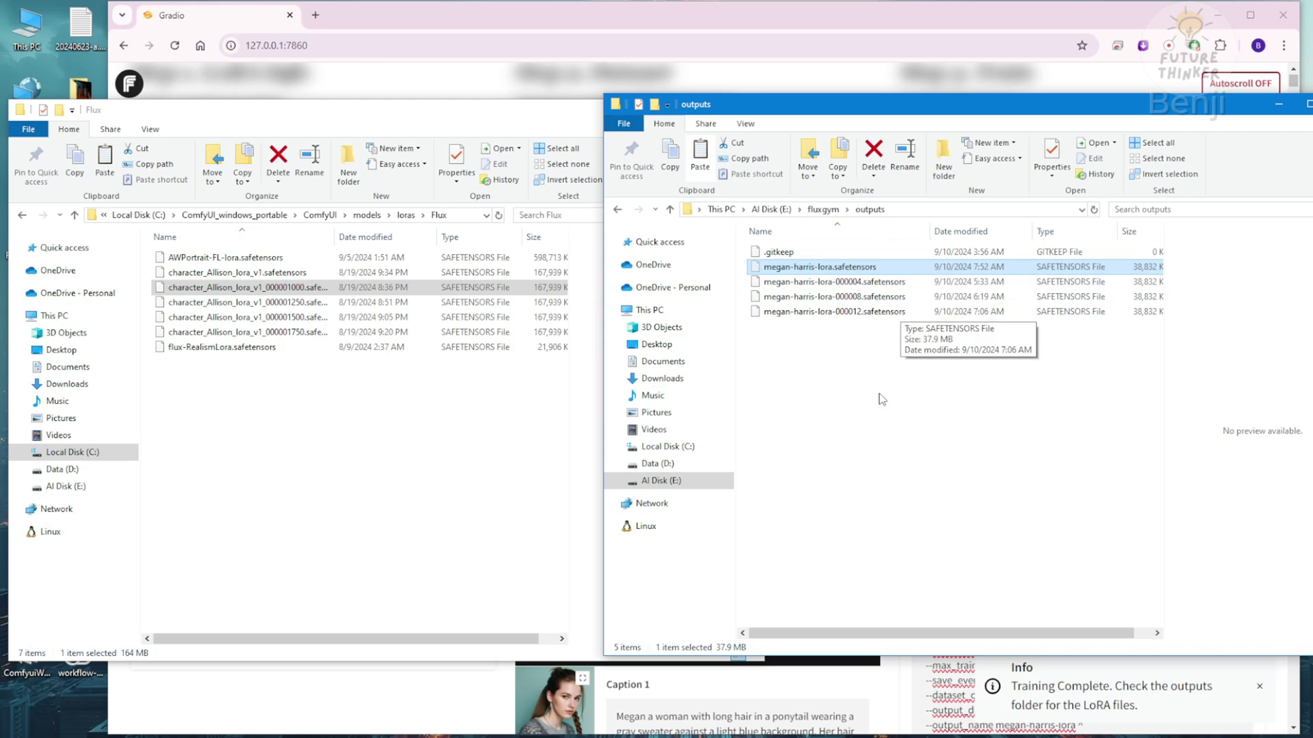
{"action": "left_click", "coordinate": [821, 383]}
{"action": "left_click", "coordinate": [288, 424]}
{"action": "key", "text": "ctrl+v"}
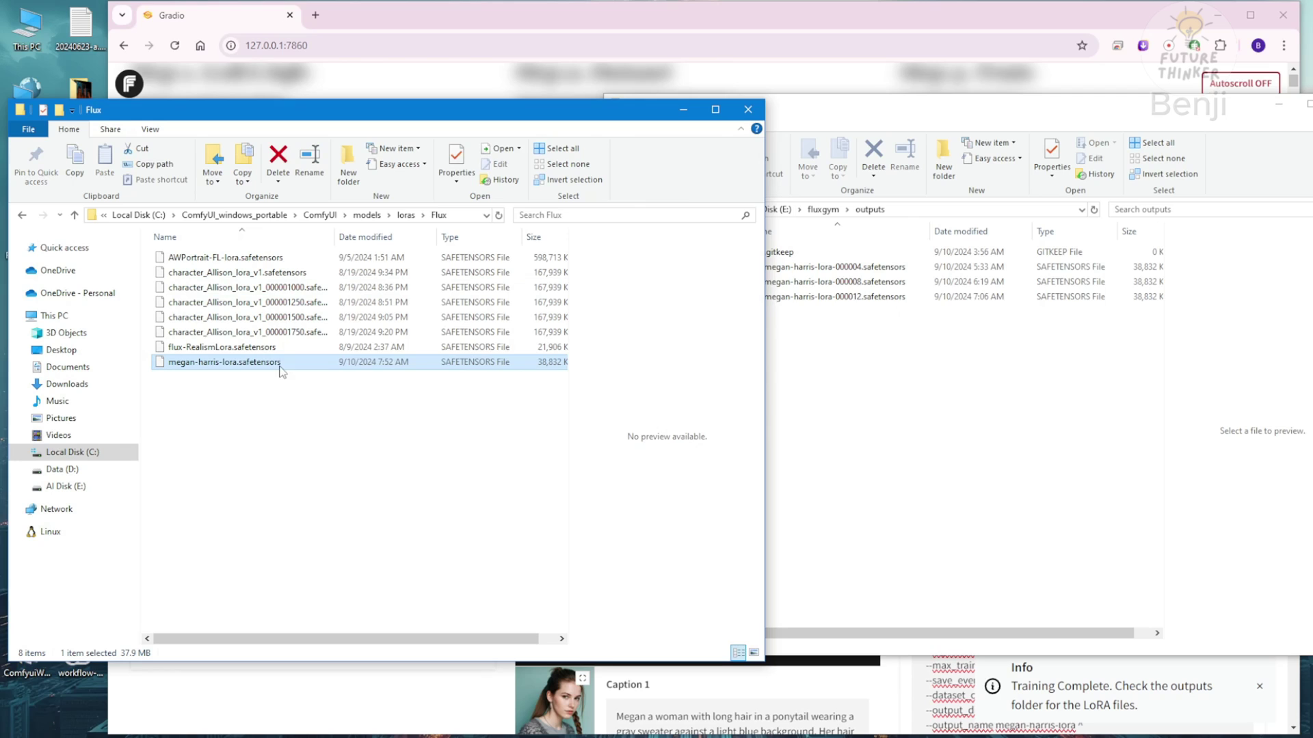
{"action": "left_click", "coordinate": [904, 369]}
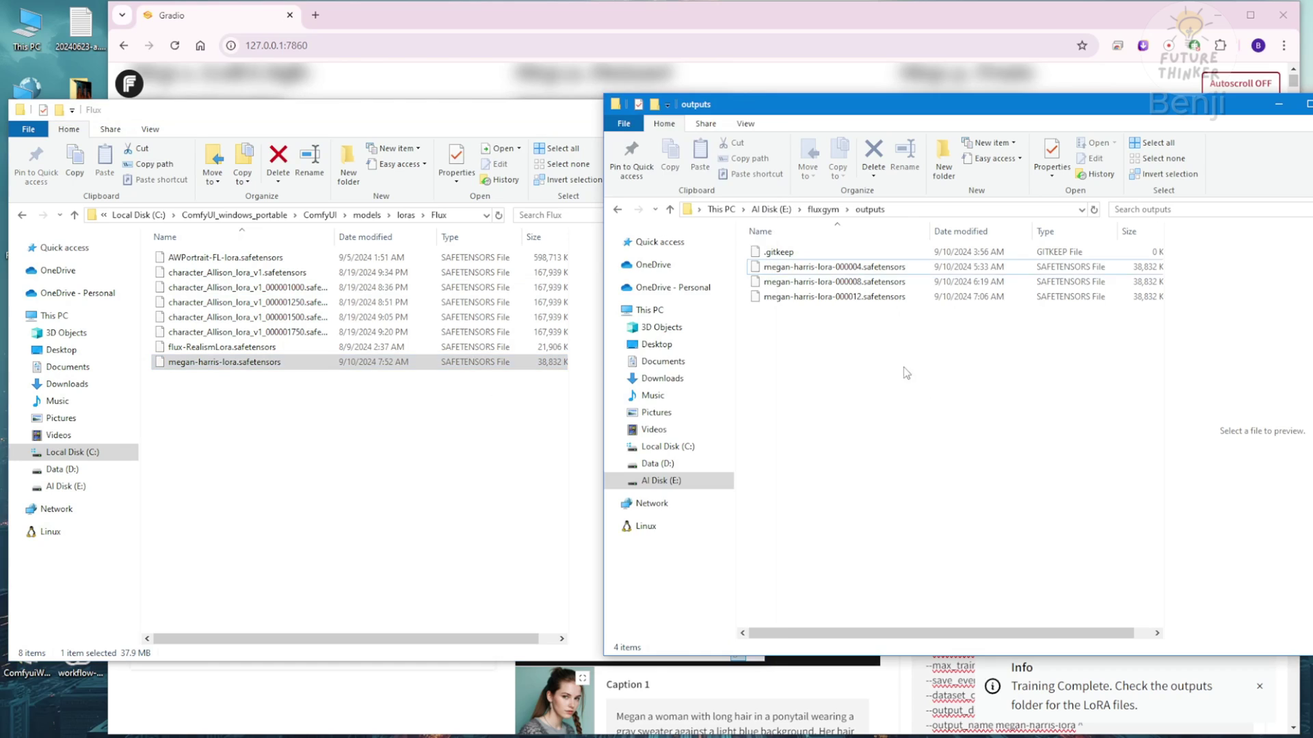
{"action": "left_click", "coordinate": [182, 373]}
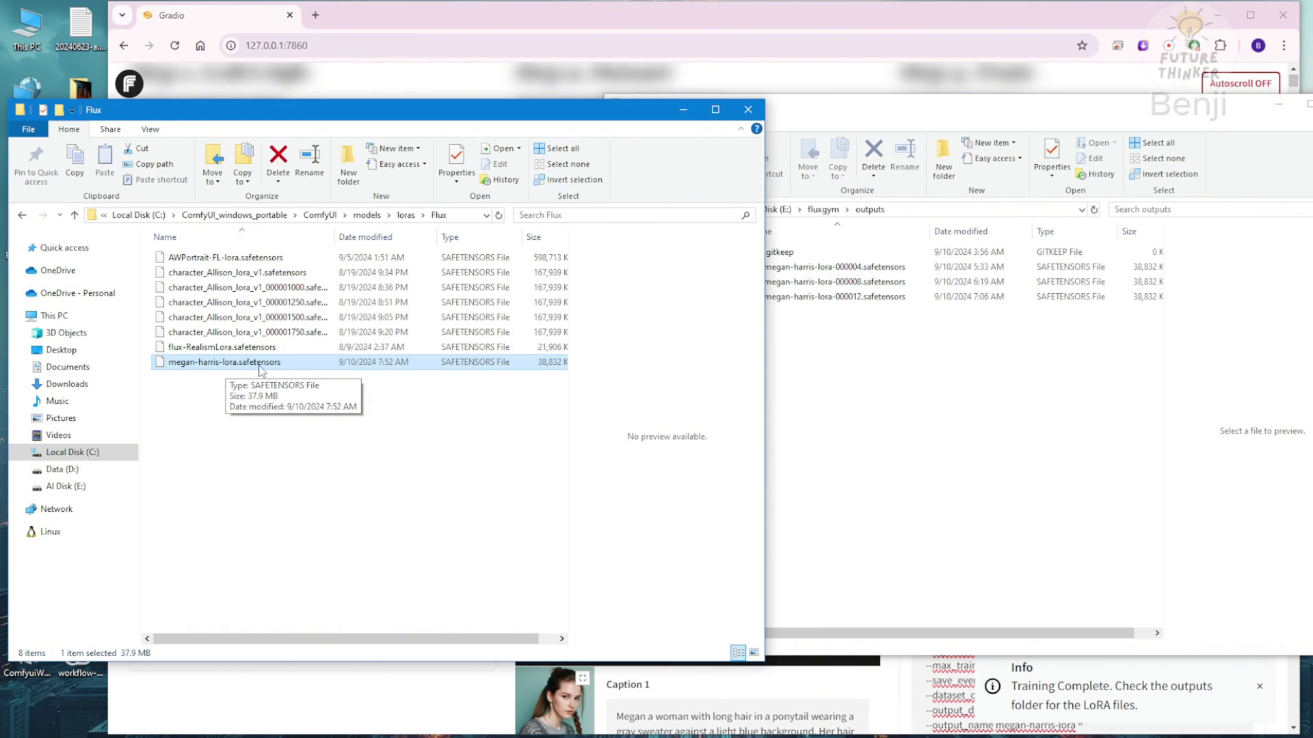
{"action": "left_click", "coordinate": [560, 463]}
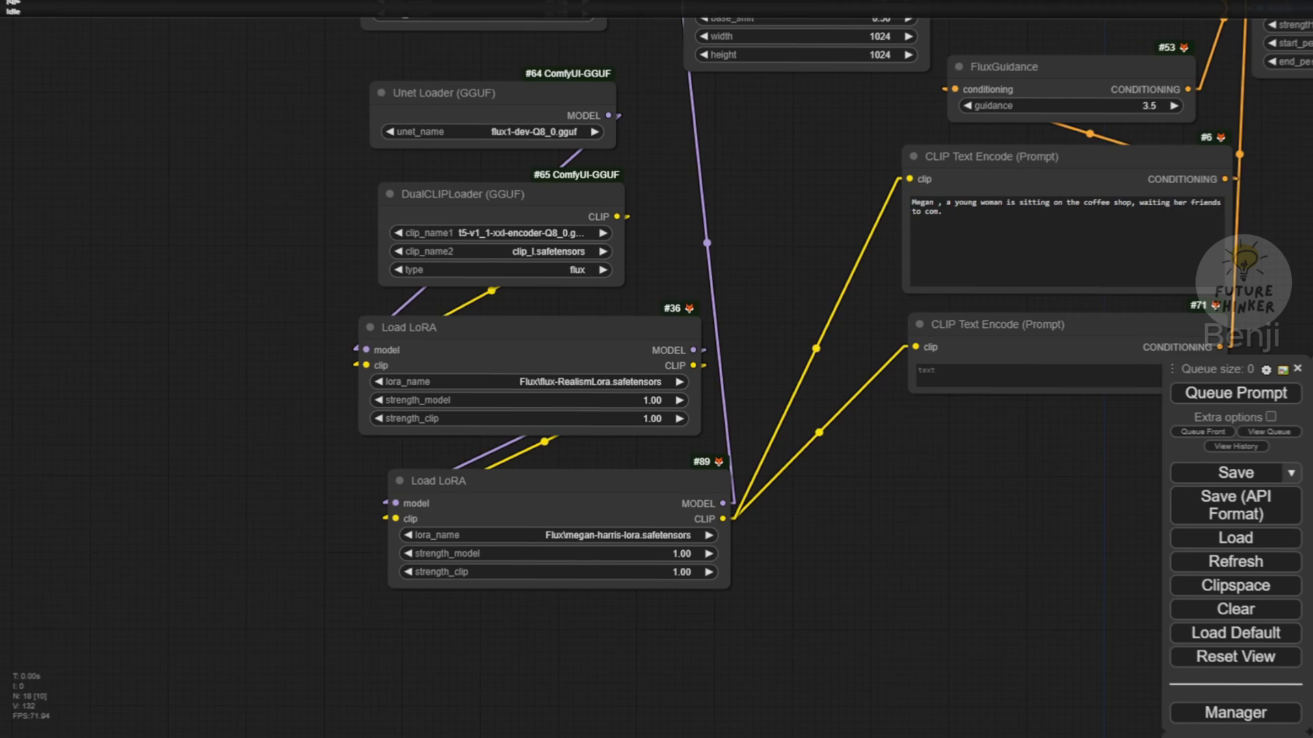
Step: Pan around the workflow, nudging the AIO Aux Preprocessor, Load ControlNet Model and Load Image nodes lower
{"action": "scroll", "coordinate": [737, 557], "scroll_direction": "down", "scroll_amount": 2}
{"action": "left_click_drag", "start_coordinate": [737, 557], "coordinate": [357, 588]}
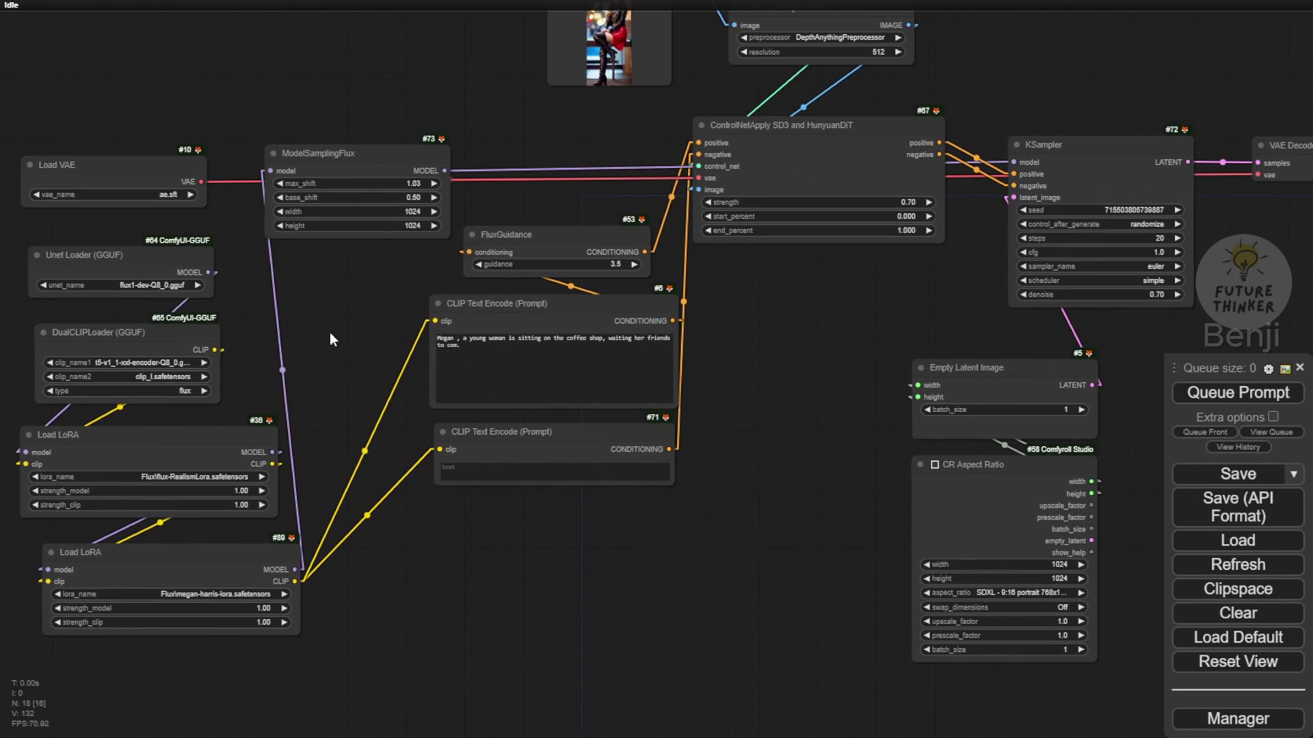
{"action": "left_click_drag", "start_coordinate": [298, 318], "coordinate": [475, 347]}
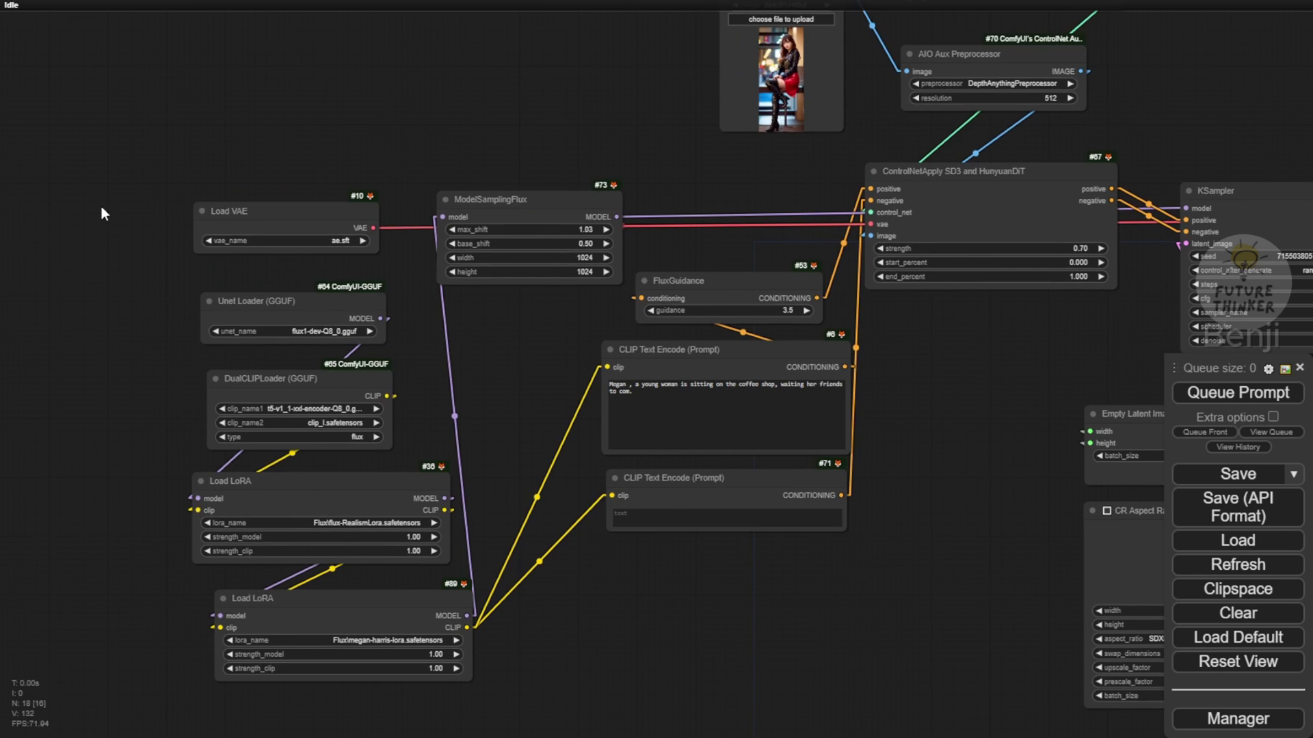
{"action": "left_click_drag", "start_coordinate": [897, 353], "coordinate": [453, 540]}
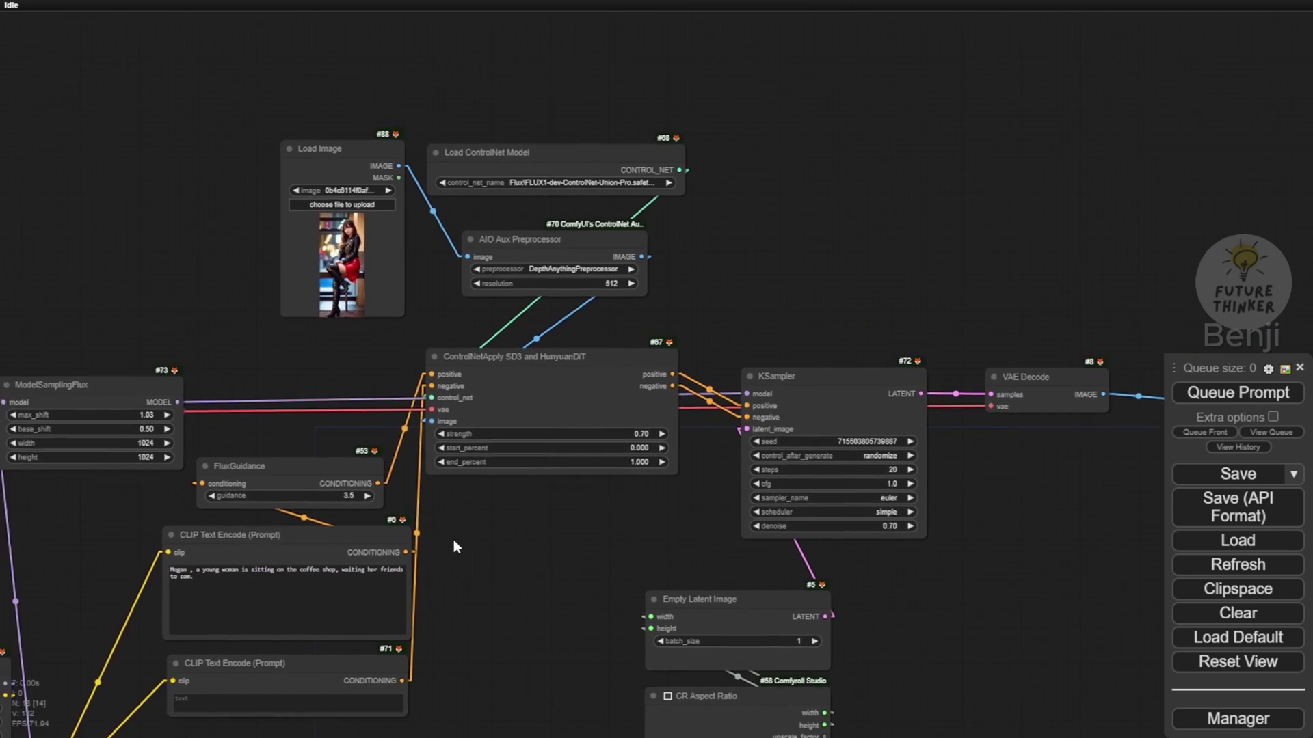
{"action": "left_click_drag", "start_coordinate": [567, 239], "coordinate": [568, 267]}
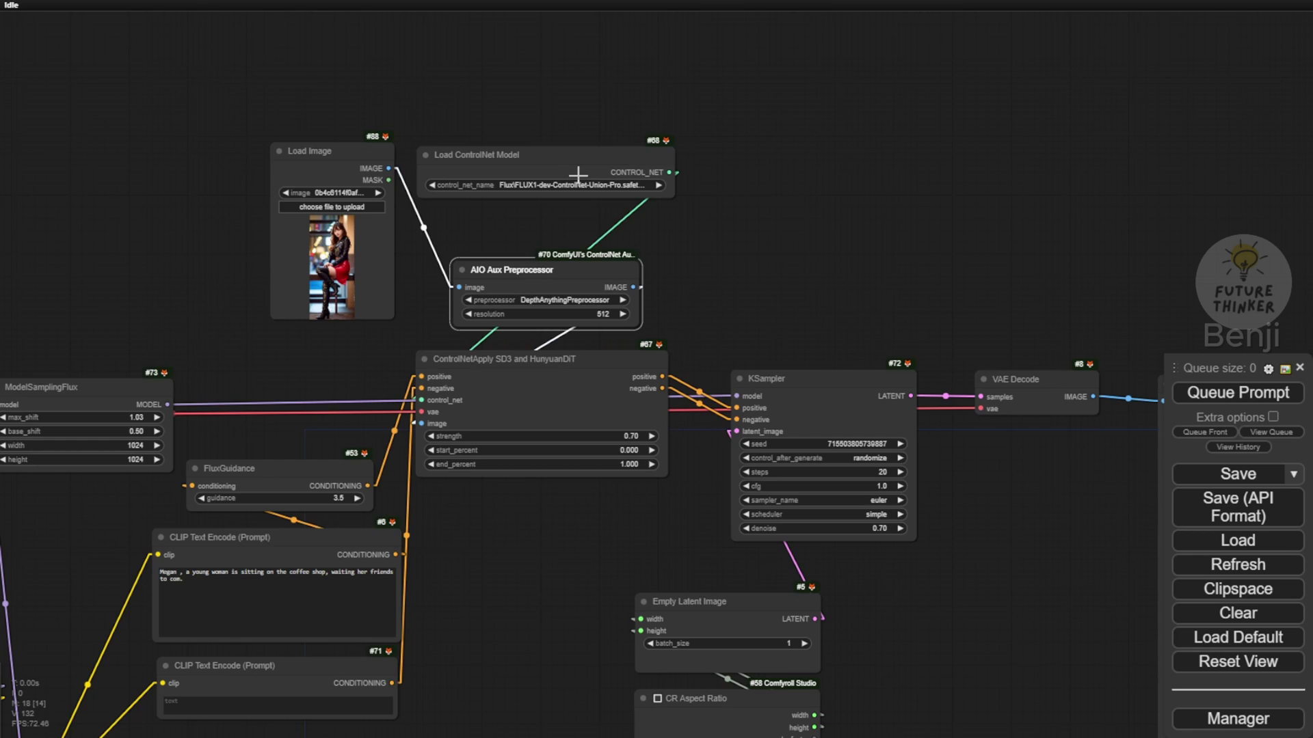
{"action": "left_click_drag", "start_coordinate": [519, 155], "coordinate": [524, 176]}
{"action": "left_click_drag", "start_coordinate": [368, 175], "coordinate": [369, 212]}
{"action": "scroll", "coordinate": [369, 212], "scroll_direction": "up", "scroll_amount": 5}
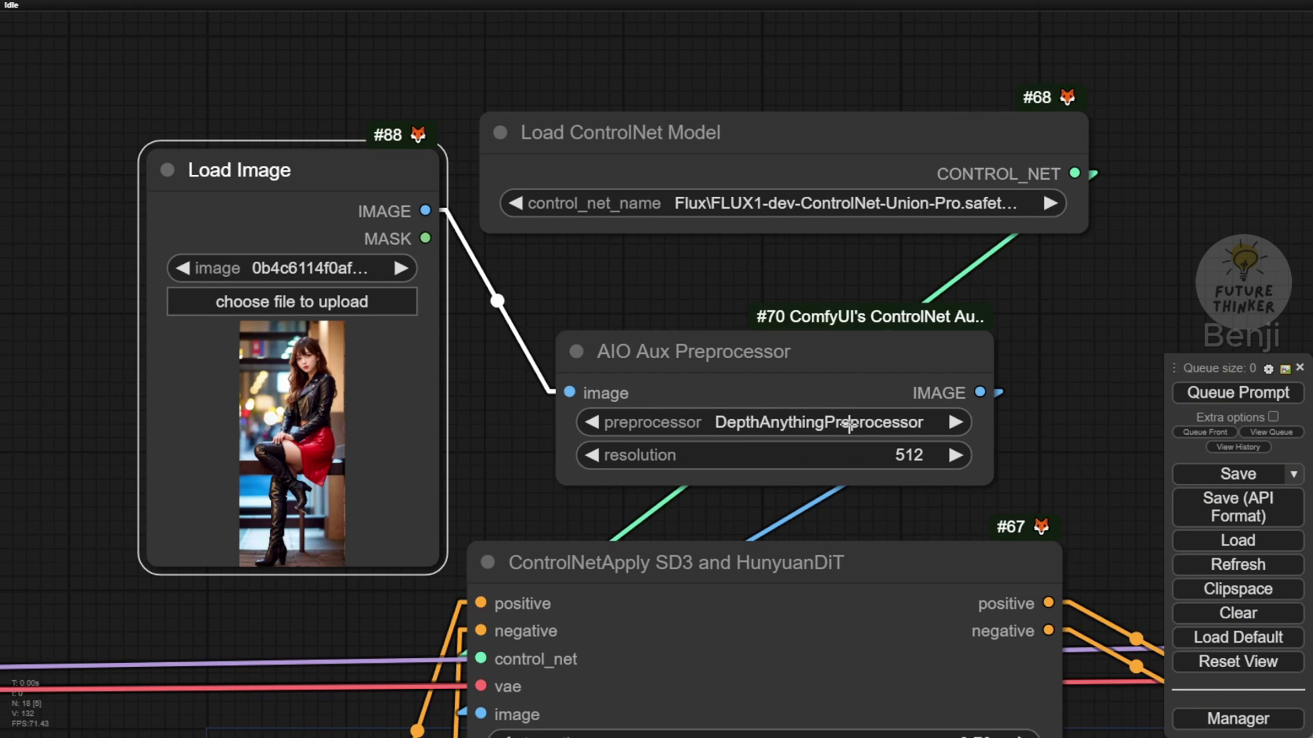
{"action": "scroll", "coordinate": [1070, 402], "scroll_direction": "down", "scroll_amount": 6}
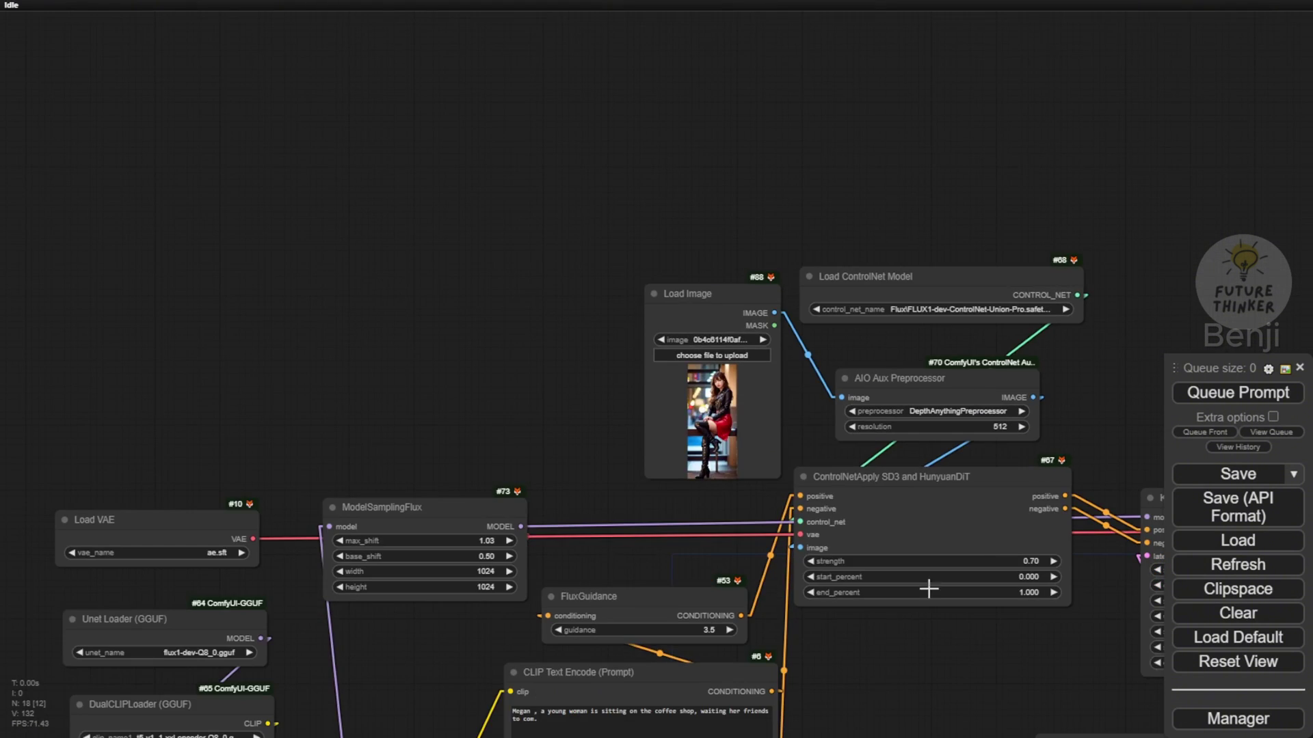
{"action": "left_click_drag", "start_coordinate": [854, 592], "coordinate": [746, 241]}
{"action": "left_click_drag", "start_coordinate": [849, 425], "coordinate": [1032, 403]}
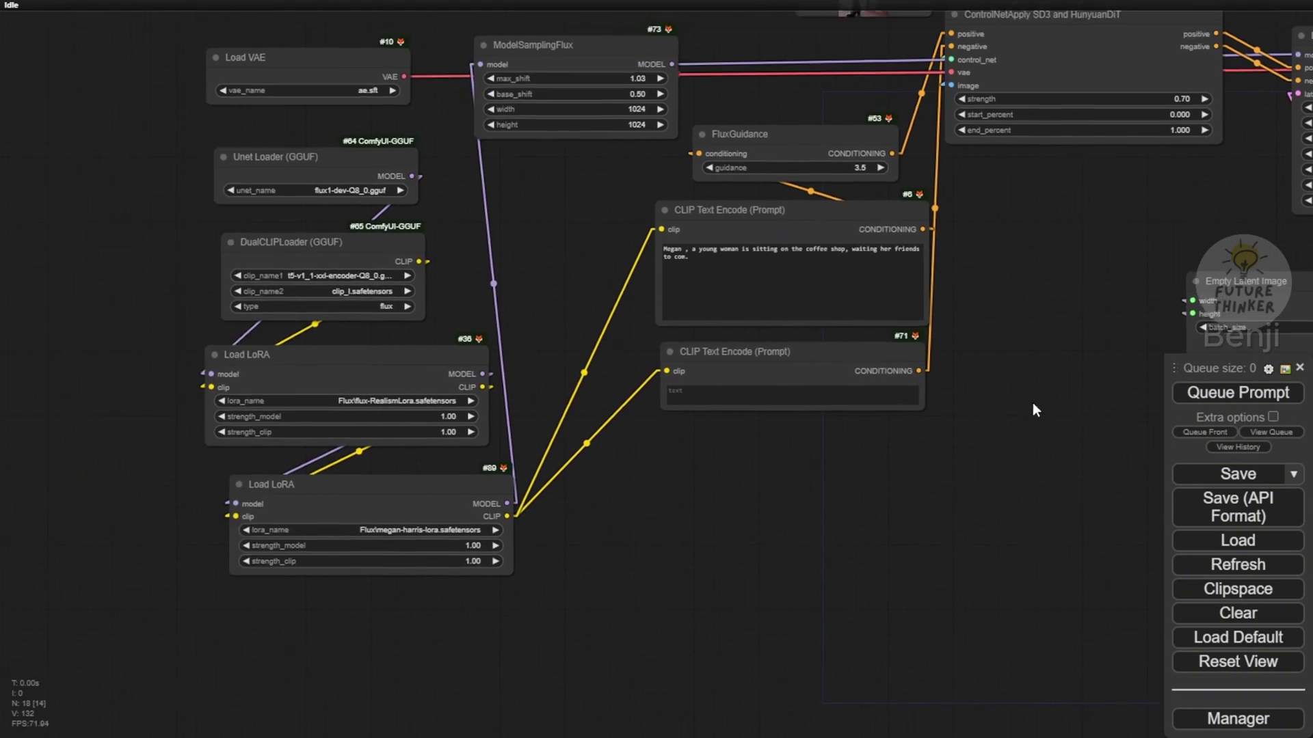
{"action": "scroll", "coordinate": [605, 538], "scroll_direction": "up", "scroll_amount": 3}
{"action": "left_click_drag", "start_coordinate": [361, 439], "coordinate": [510, 439]}
{"action": "scroll", "coordinate": [616, 439], "scroll_direction": "up", "scroll_amount": 7}
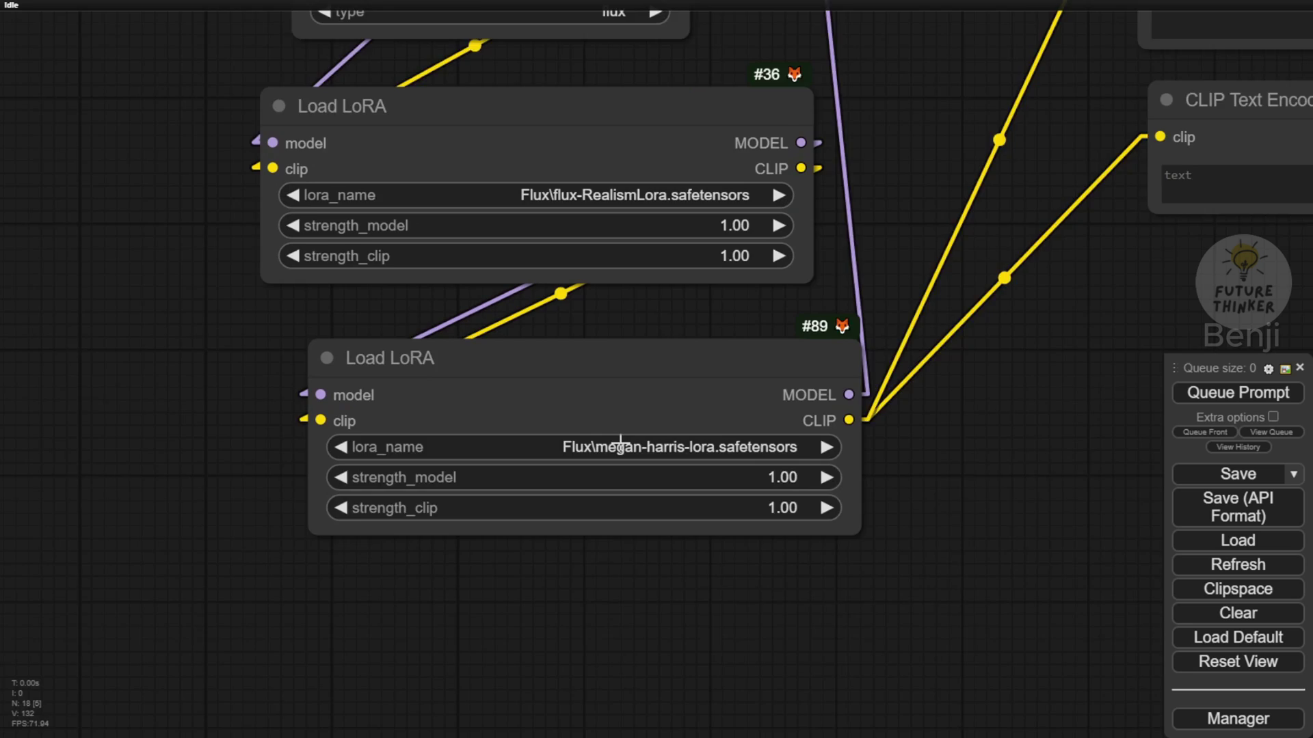
{"action": "left_click", "coordinate": [674, 343]}
{"action": "left_click_drag", "start_coordinate": [651, 337], "coordinate": [670, 344]}
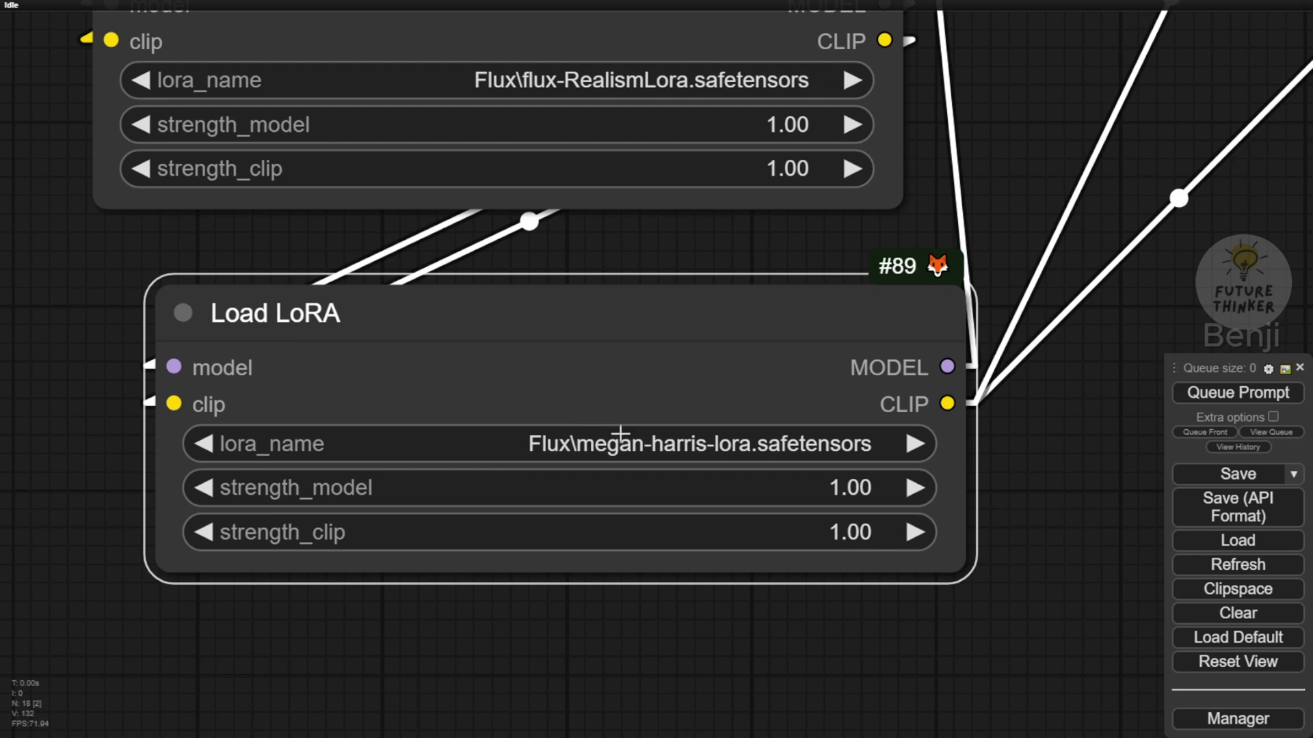
{"action": "left_click", "coordinate": [586, 451]}
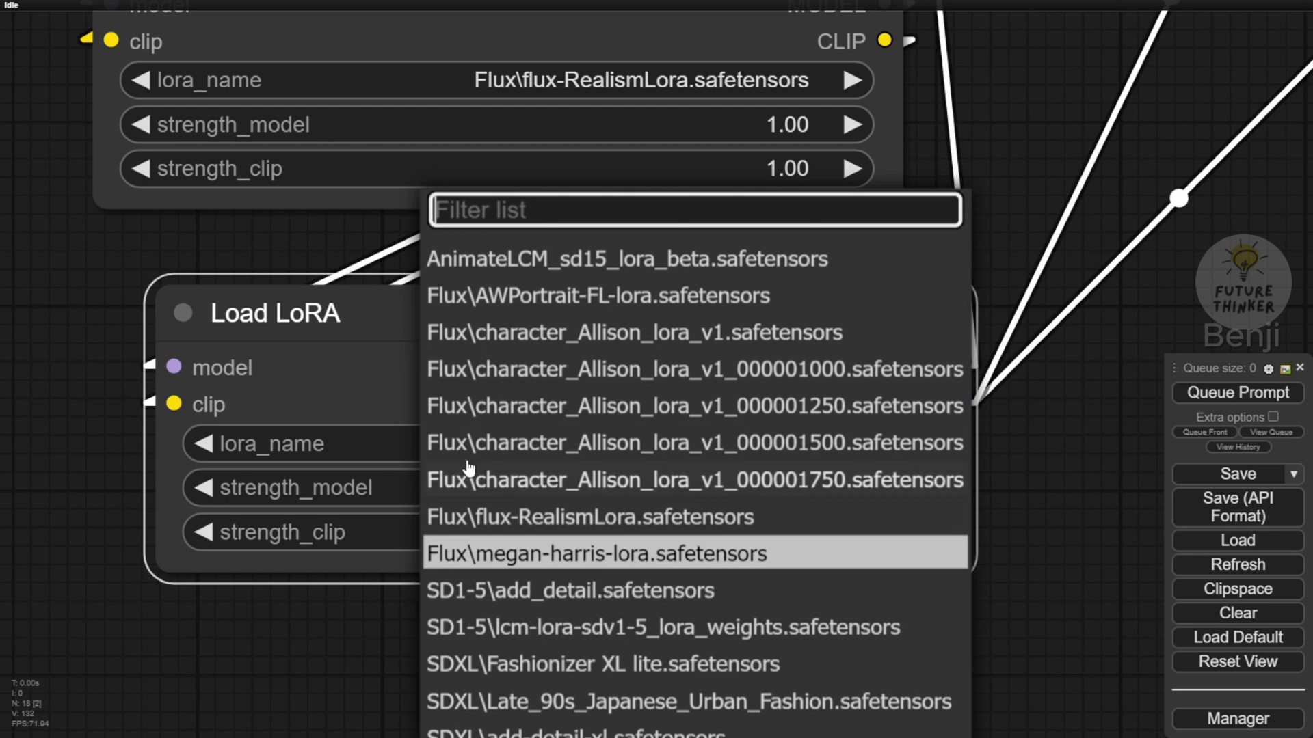
{"action": "left_click", "coordinate": [443, 562]}
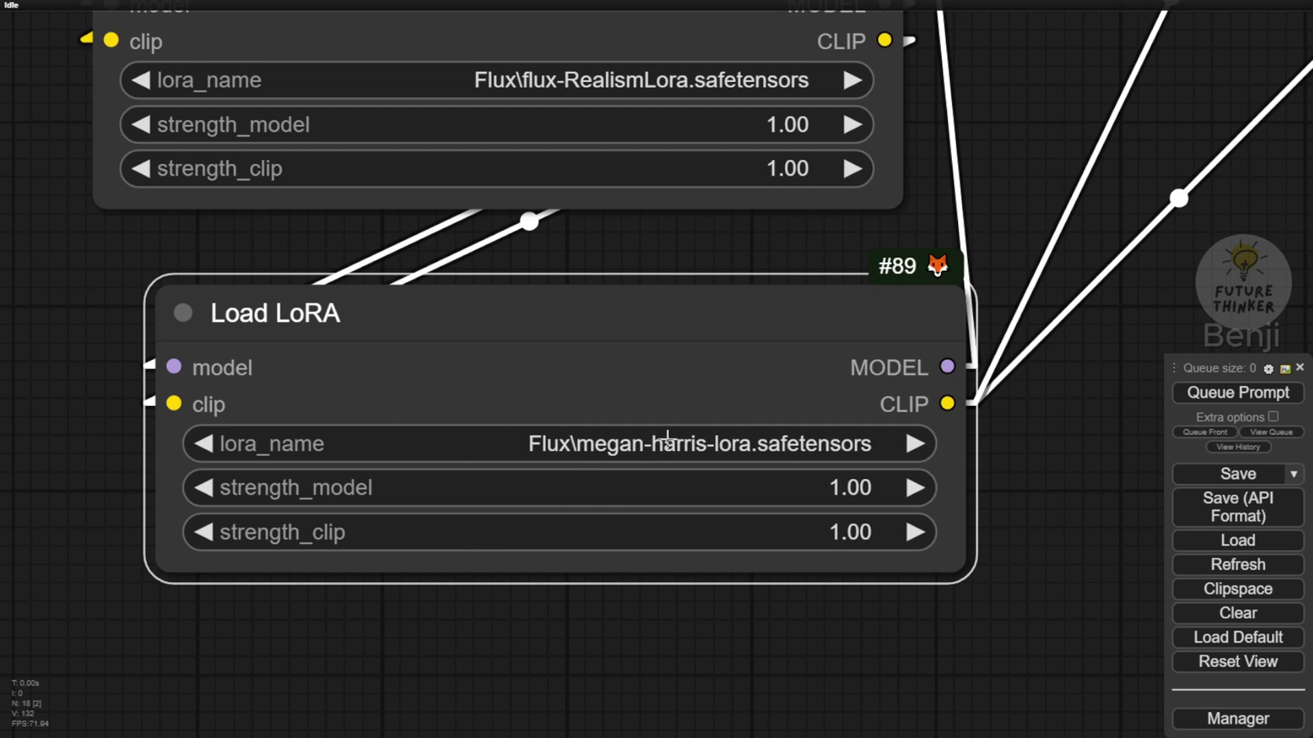
{"action": "scroll", "coordinate": [1024, 441], "scroll_direction": "down", "scroll_amount": 3}
{"action": "left_click_drag", "start_coordinate": [1024, 442], "coordinate": [555, 637]}
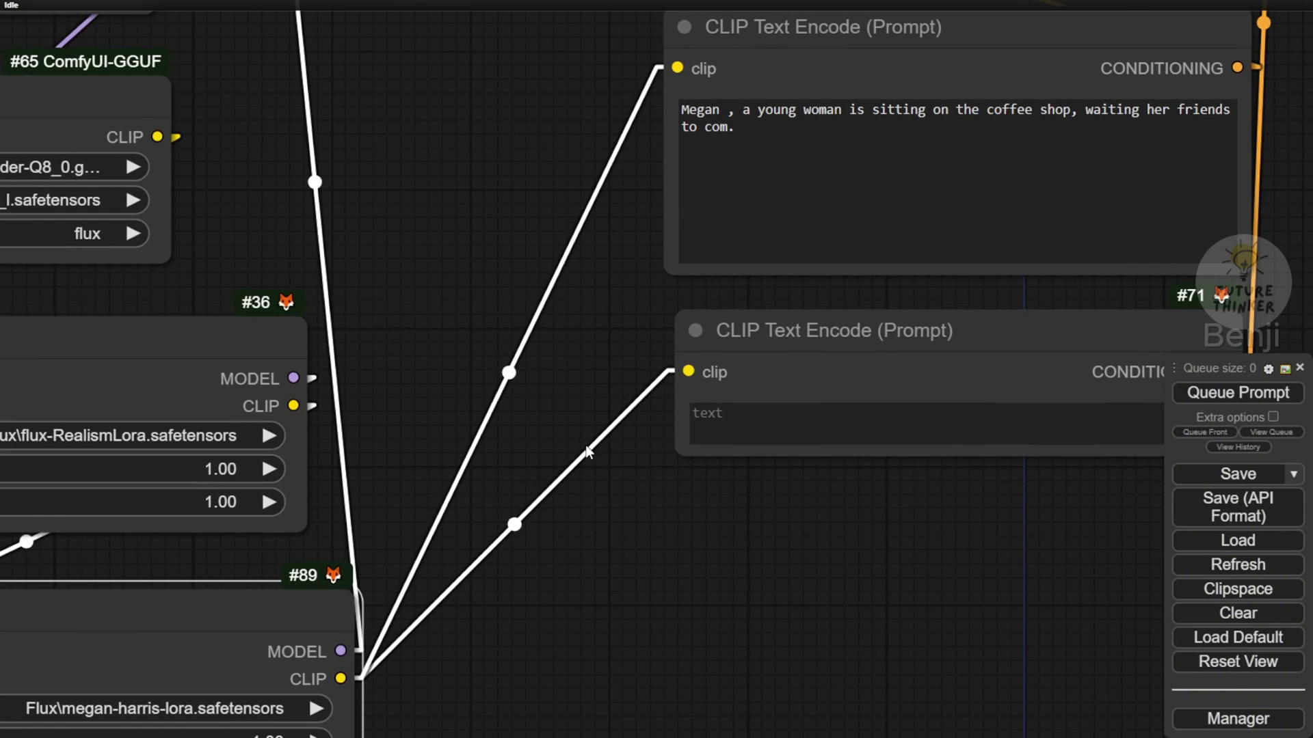
Step: Lower the ControlNetApply strength from 0.70 to 0.50
{"action": "left_click_drag", "start_coordinate": [580, 351], "coordinate": [689, 200]}
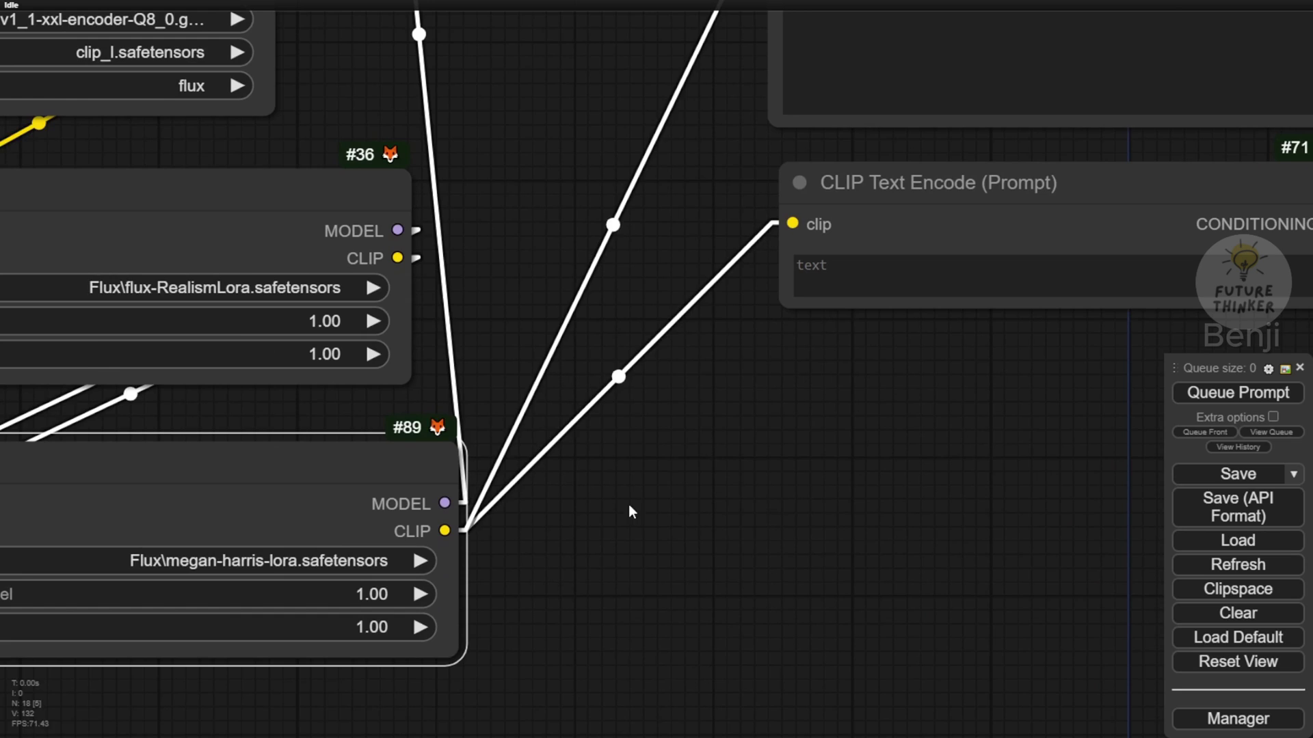
{"action": "scroll", "coordinate": [629, 511], "scroll_direction": "down", "scroll_amount": 5}
{"action": "left_click_drag", "start_coordinate": [629, 511], "coordinate": [541, 370]}
{"action": "scroll", "coordinate": [507, 445], "scroll_direction": "up", "scroll_amount": 5}
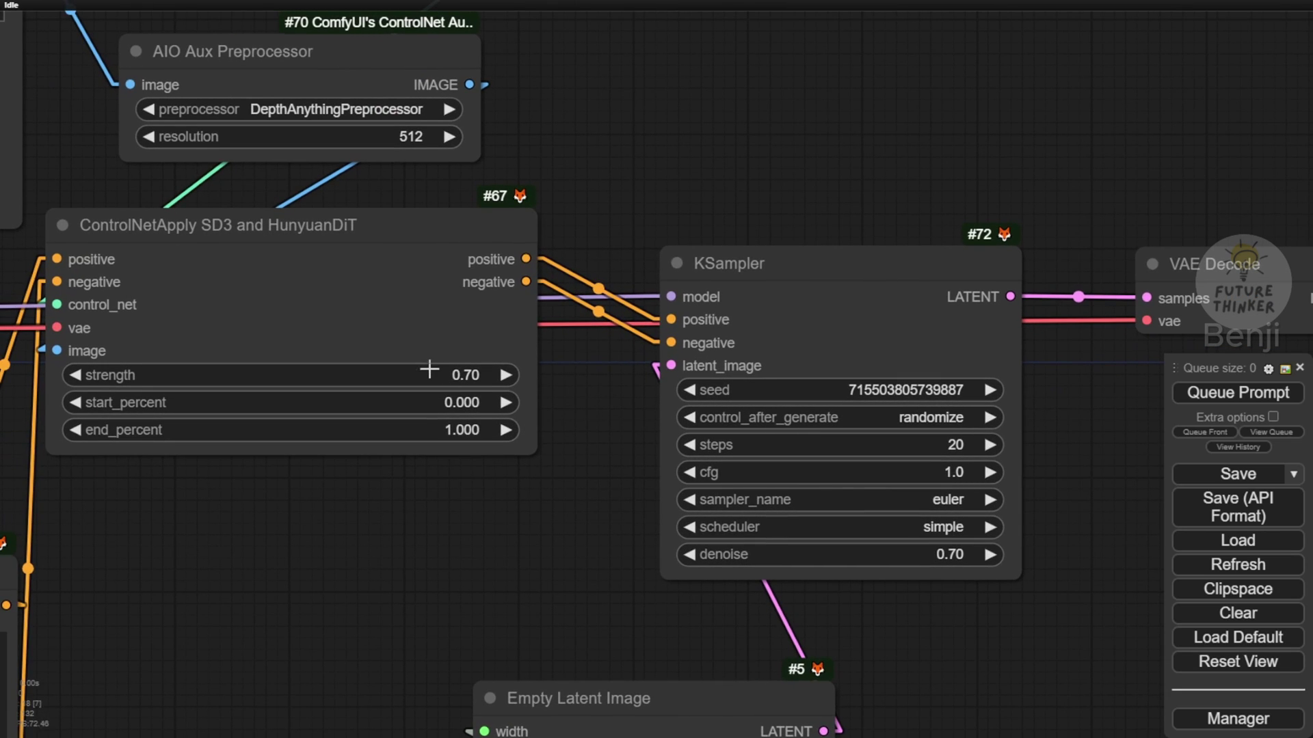
{"action": "left_click", "coordinate": [429, 370]}
{"action": "type", "text": "0."}
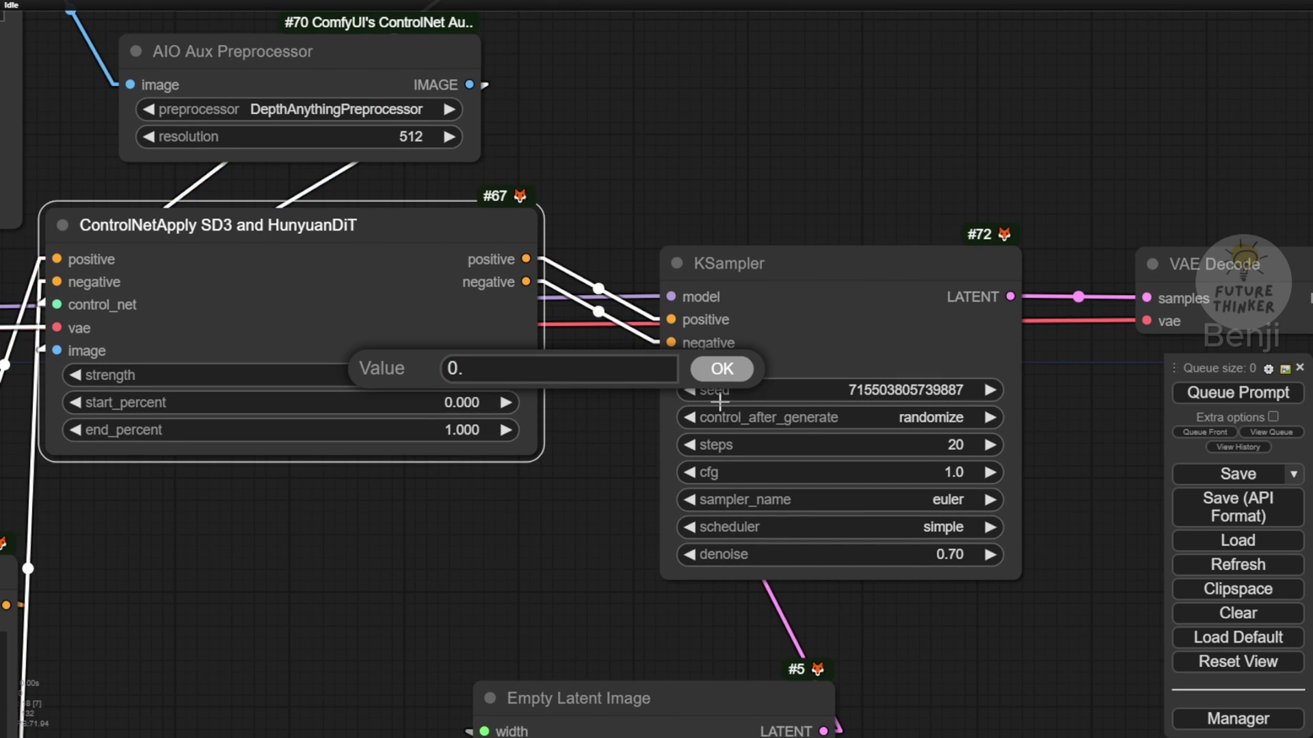
{"action": "type", "text": "5"}
{"action": "key", "text": "Return"}
Step: Choose the SDXL - 9:16 portrait 768x1344 preset in CR Aspect Ratio
{"action": "left_click_drag", "start_coordinate": [201, 601], "coordinate": [276, 268]}
{"action": "scroll", "coordinate": [276, 268], "scroll_direction": "down", "scroll_amount": 2}
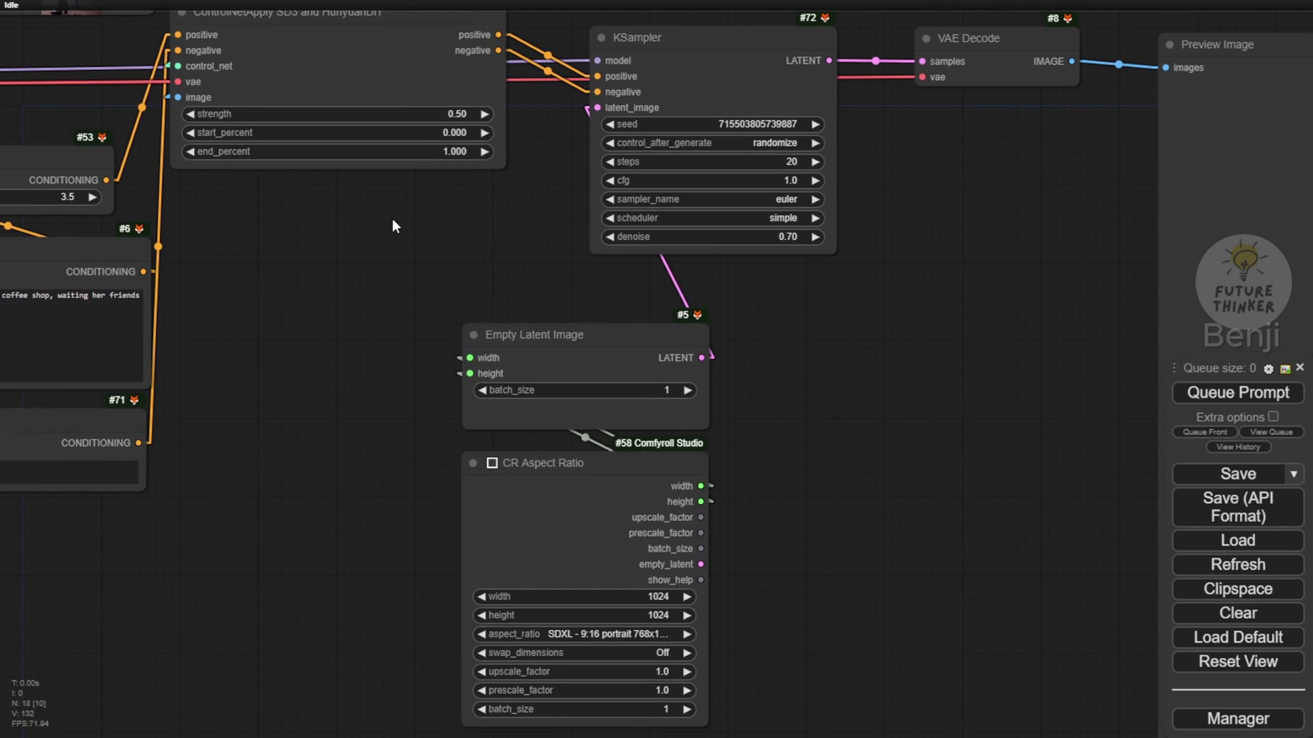
{"action": "left_click_drag", "start_coordinate": [778, 524], "coordinate": [745, 392]}
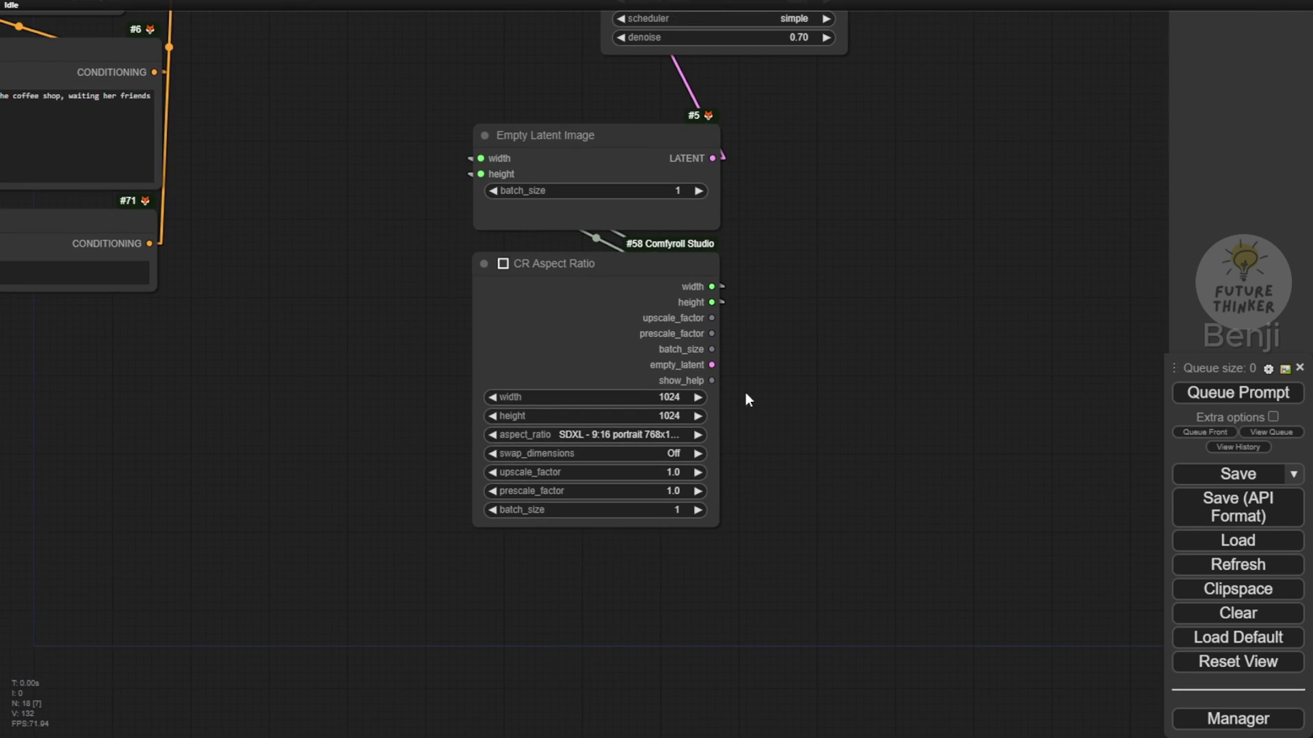
{"action": "scroll", "coordinate": [729, 403], "scroll_direction": "up", "scroll_amount": 3}
{"action": "left_click", "coordinate": [642, 444]}
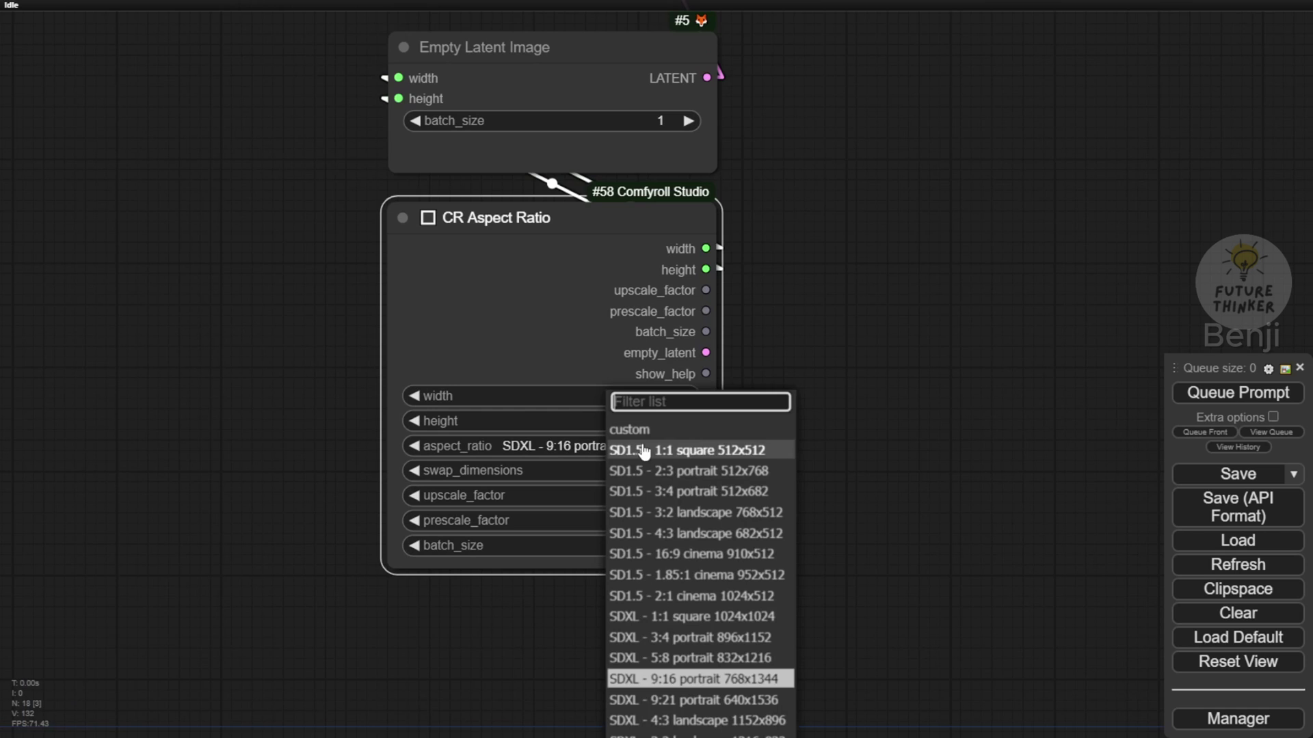
{"action": "left_click", "coordinate": [763, 681]}
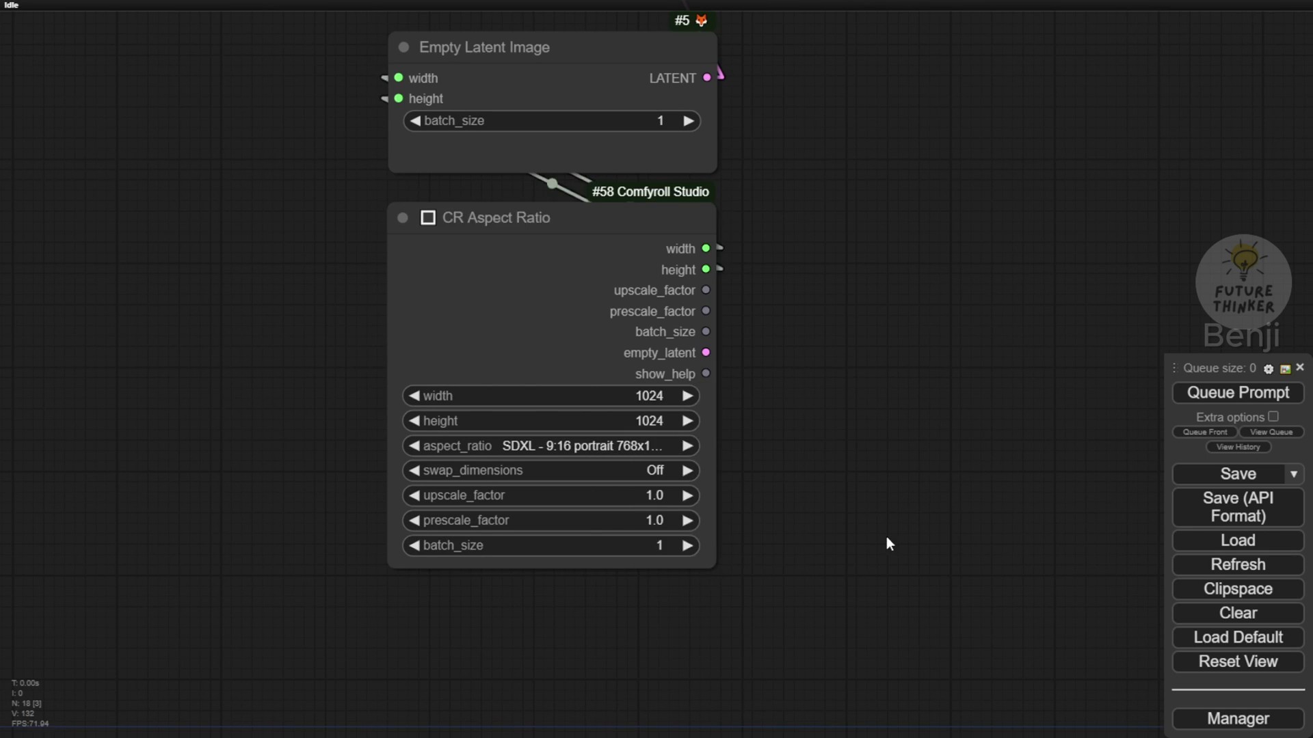
{"action": "scroll", "coordinate": [888, 542], "scroll_direction": "down", "scroll_amount": 5}
{"action": "left_click_drag", "start_coordinate": [451, 512], "coordinate": [640, 511]}
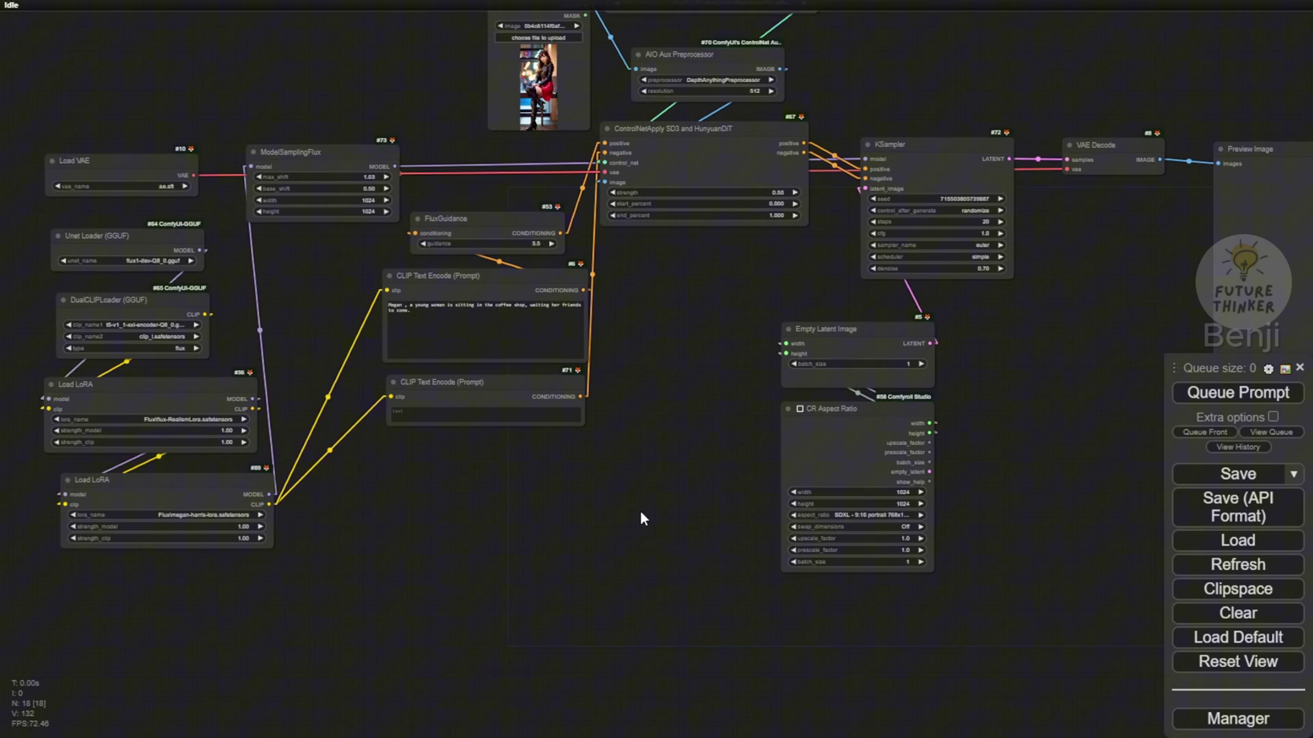
Step: Queue the workflow and watch the preview produce a smiling woman holding a cup in a café
{"action": "left_click", "coordinate": [1247, 400]}
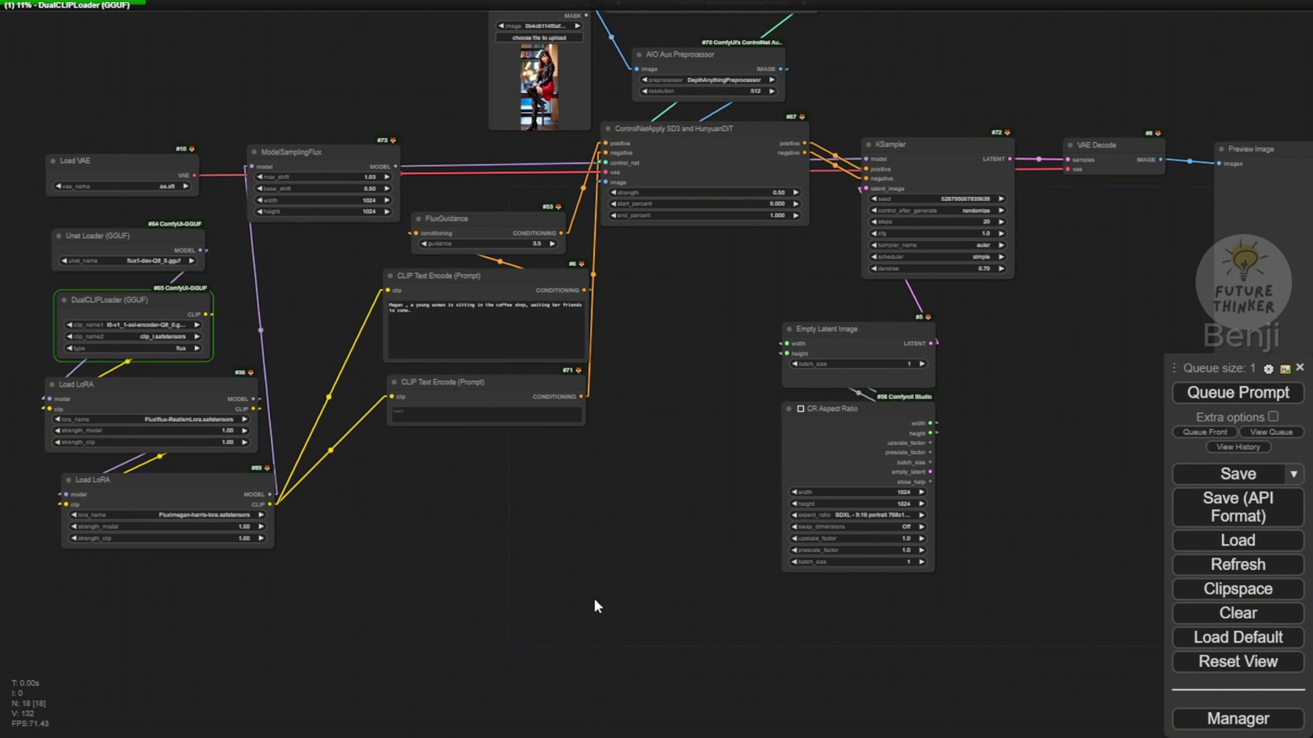
{"action": "left_click_drag", "start_coordinate": [594, 599], "coordinate": [679, 561]}
{"action": "scroll", "coordinate": [618, 478], "scroll_direction": "up", "scroll_amount": 3}
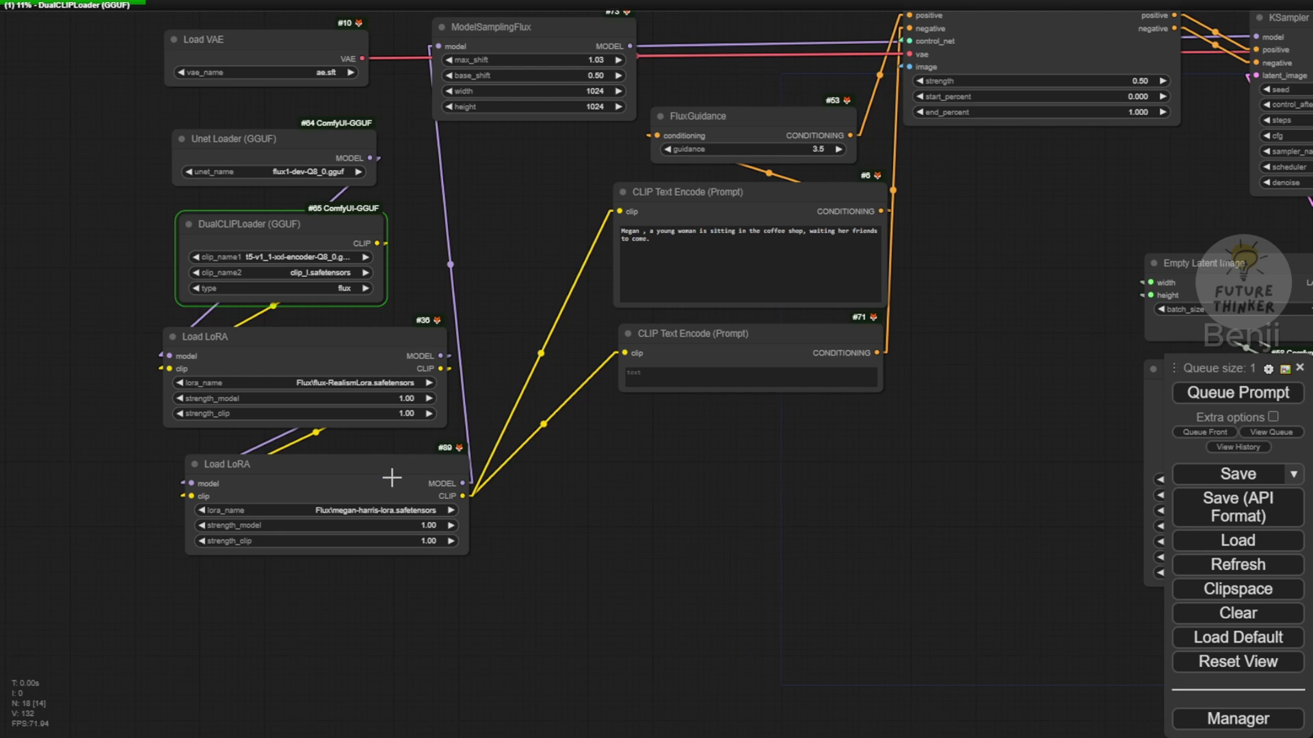
{"action": "scroll", "coordinate": [456, 467], "scroll_direction": "up", "scroll_amount": 4}
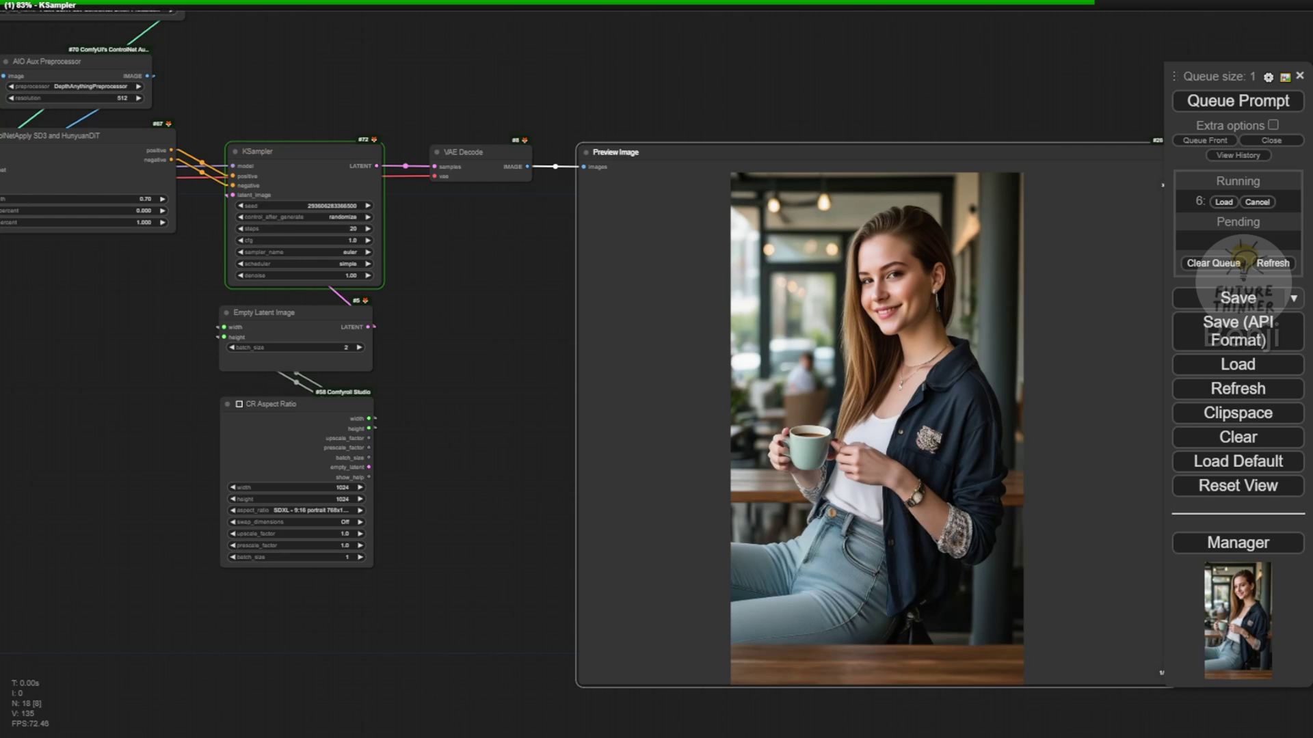
{"action": "left_click_drag", "start_coordinate": [490, 359], "coordinate": [532, 420]}
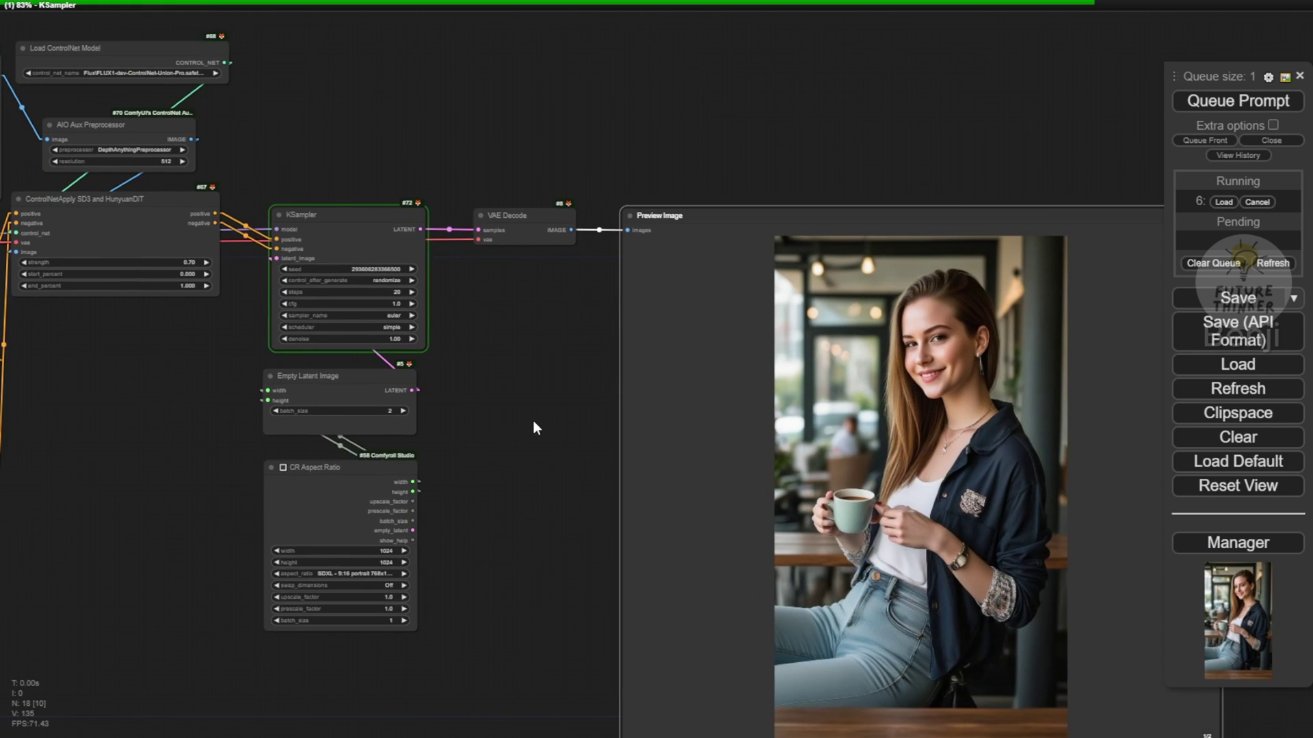
{"action": "left_click_drag", "start_coordinate": [982, 171], "coordinate": [896, 94]}
{"action": "scroll", "coordinate": [871, 273], "scroll_direction": "up", "scroll_amount": 4}
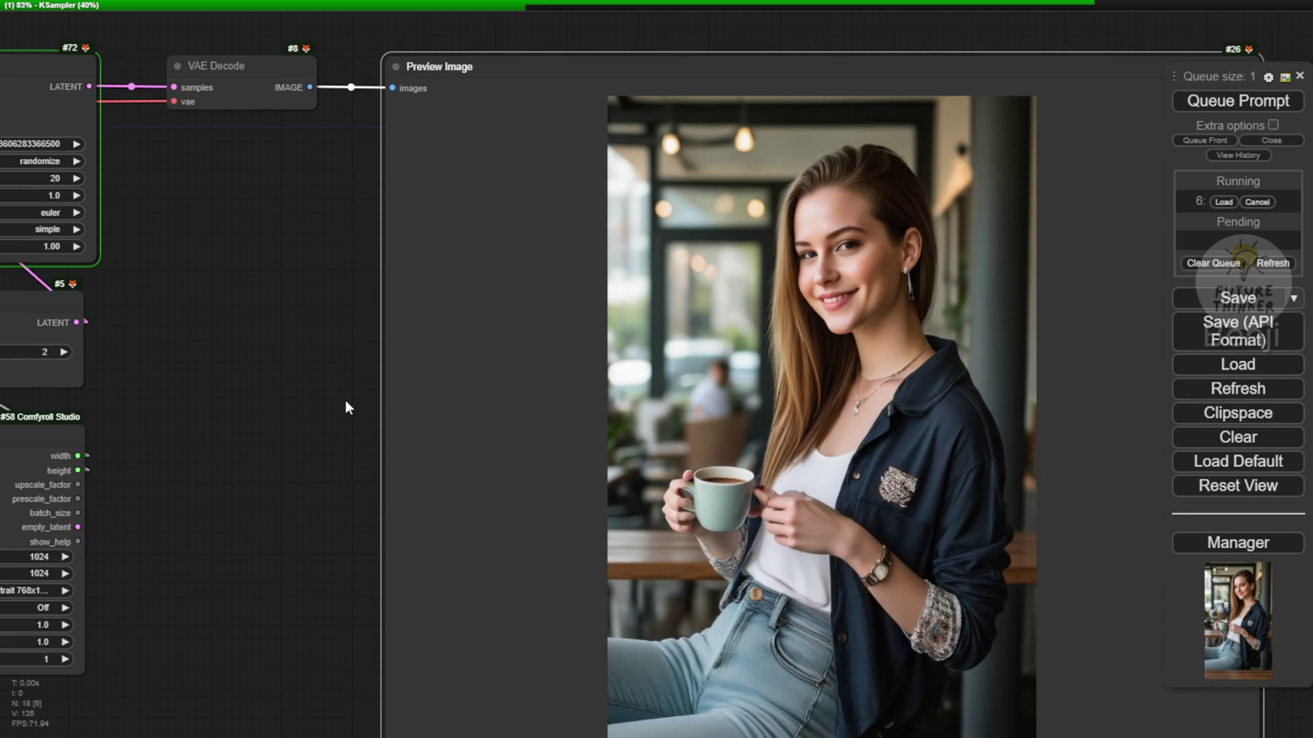
{"action": "scroll", "coordinate": [725, 678], "scroll_direction": "down", "scroll_amount": 3}
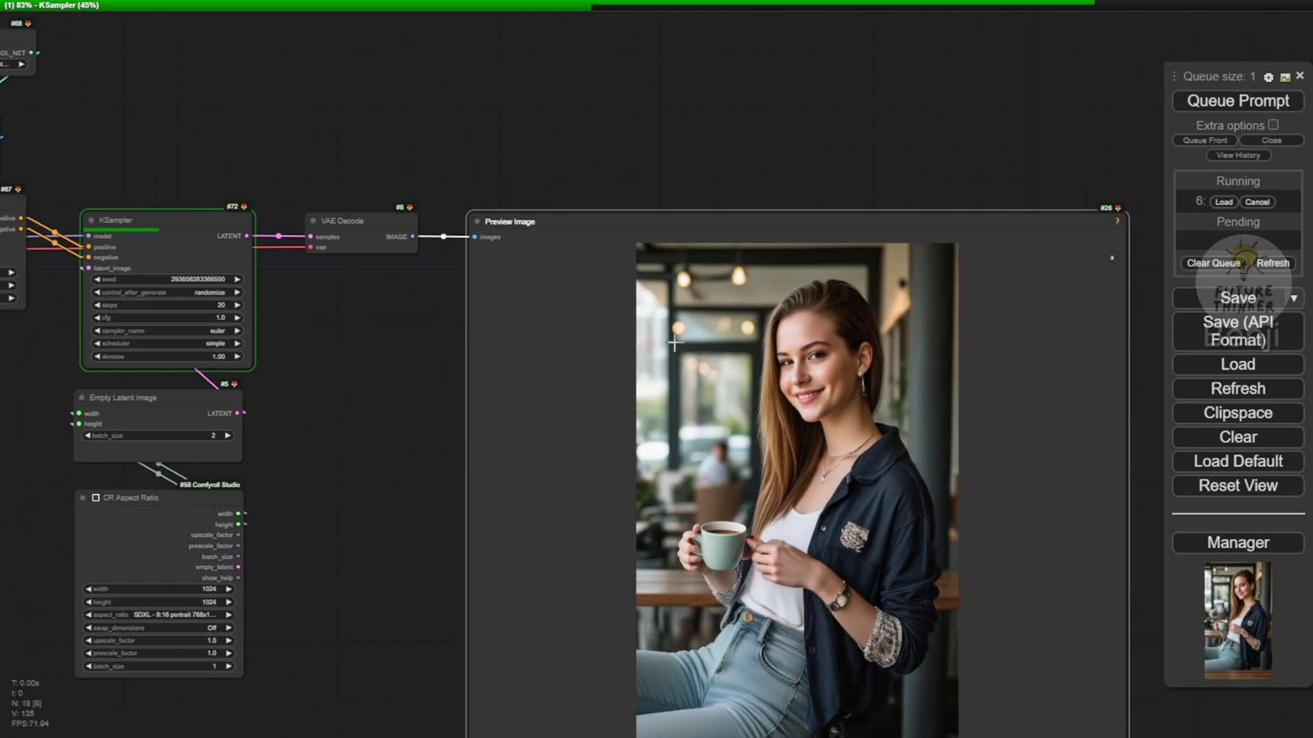
{"action": "left_click_drag", "start_coordinate": [358, 474], "coordinate": [412, 350]}
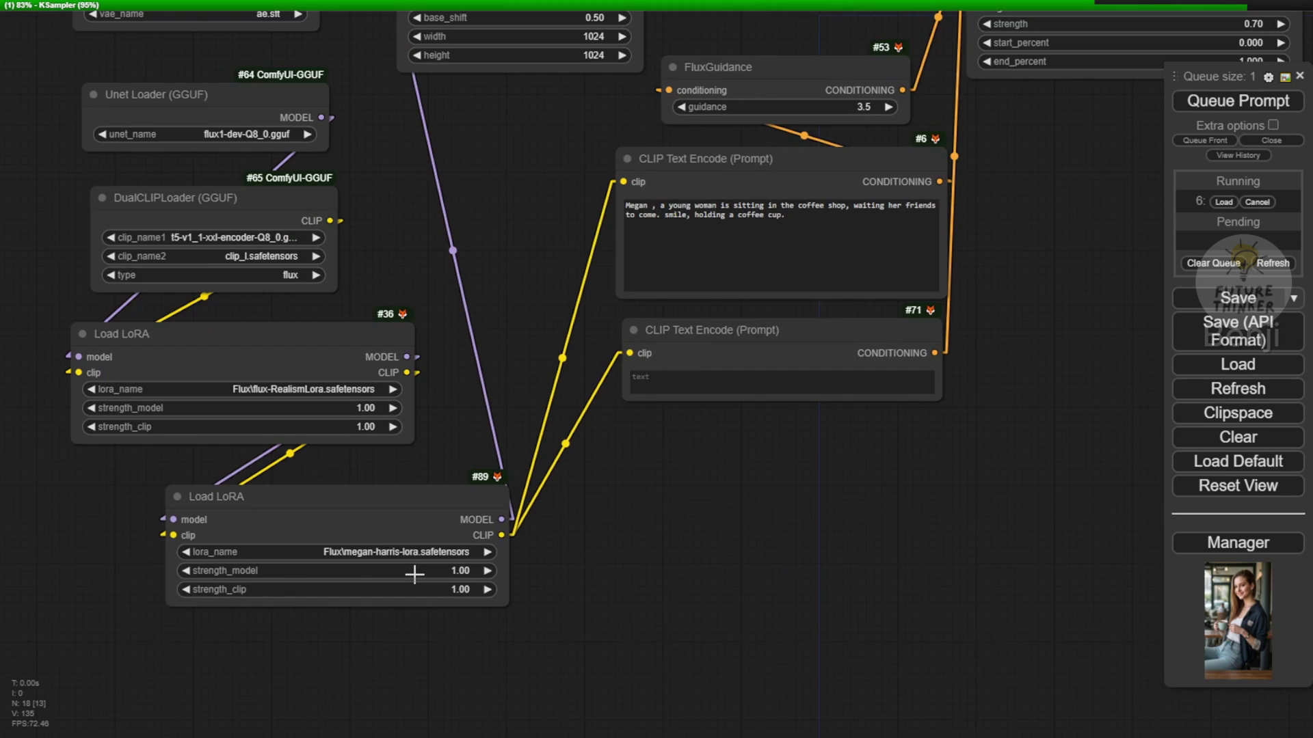
{"action": "scroll", "coordinate": [239, 571], "scroll_direction": "up", "scroll_amount": 5}
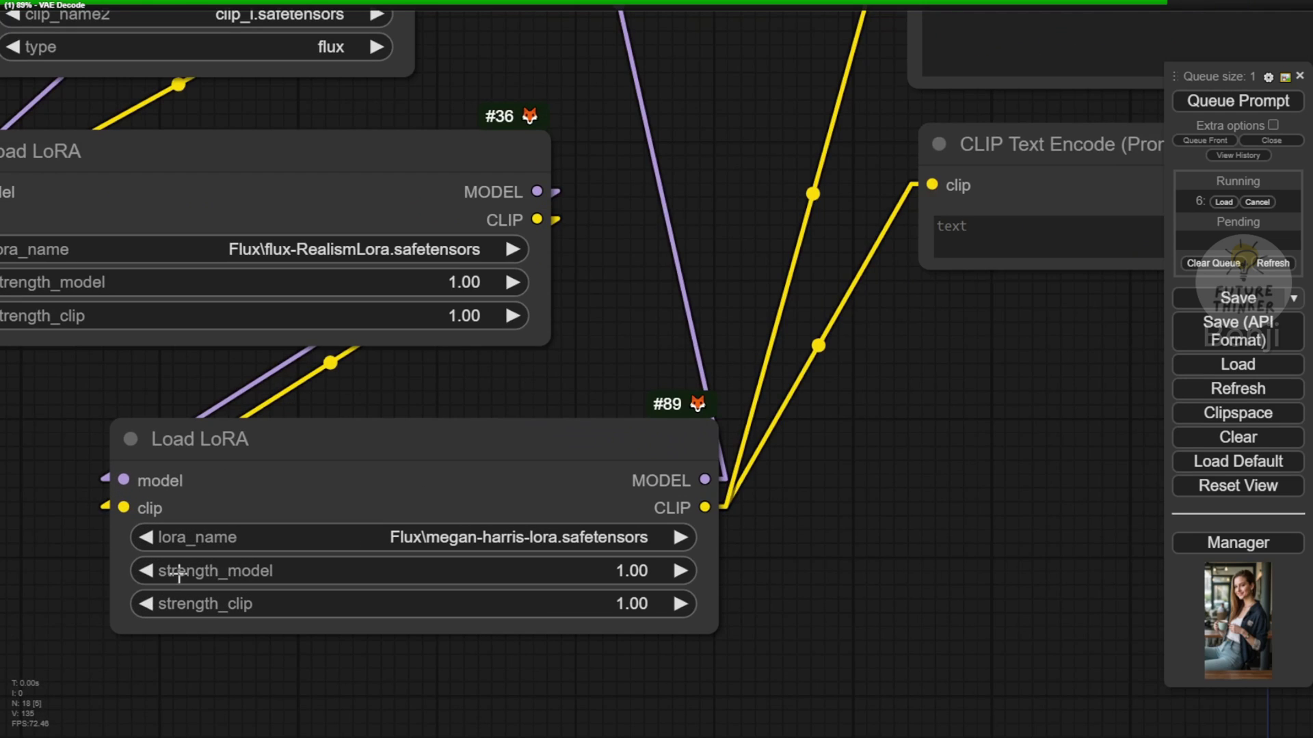
{"action": "left_click", "coordinate": [384, 575]}
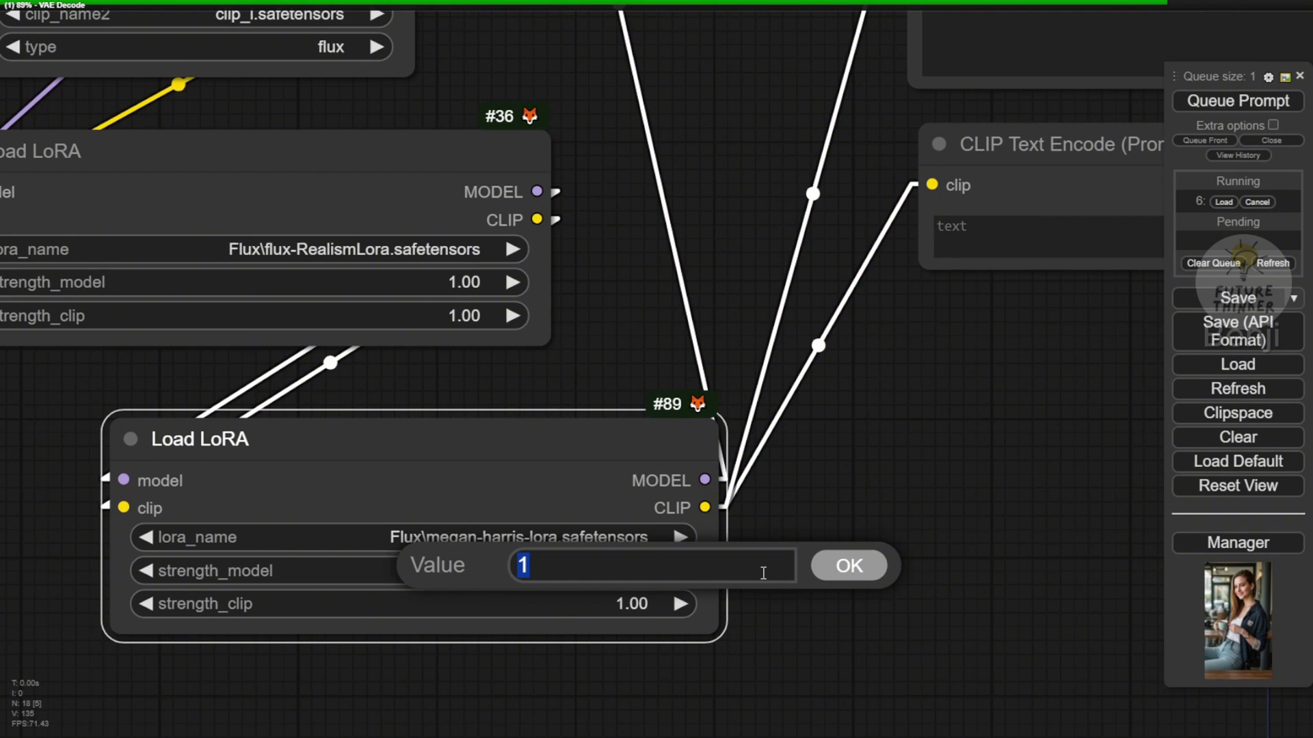
{"action": "type", "text": "2"}
{"action": "key", "text": "Return"}
{"action": "scroll", "coordinate": [1049, 575], "scroll_direction": "down", "scroll_amount": 4}
{"action": "left_click_drag", "start_coordinate": [1044, 576], "coordinate": [293, 490]}
{"action": "scroll", "coordinate": [410, 444], "scroll_direction": "down", "scroll_amount": 1}
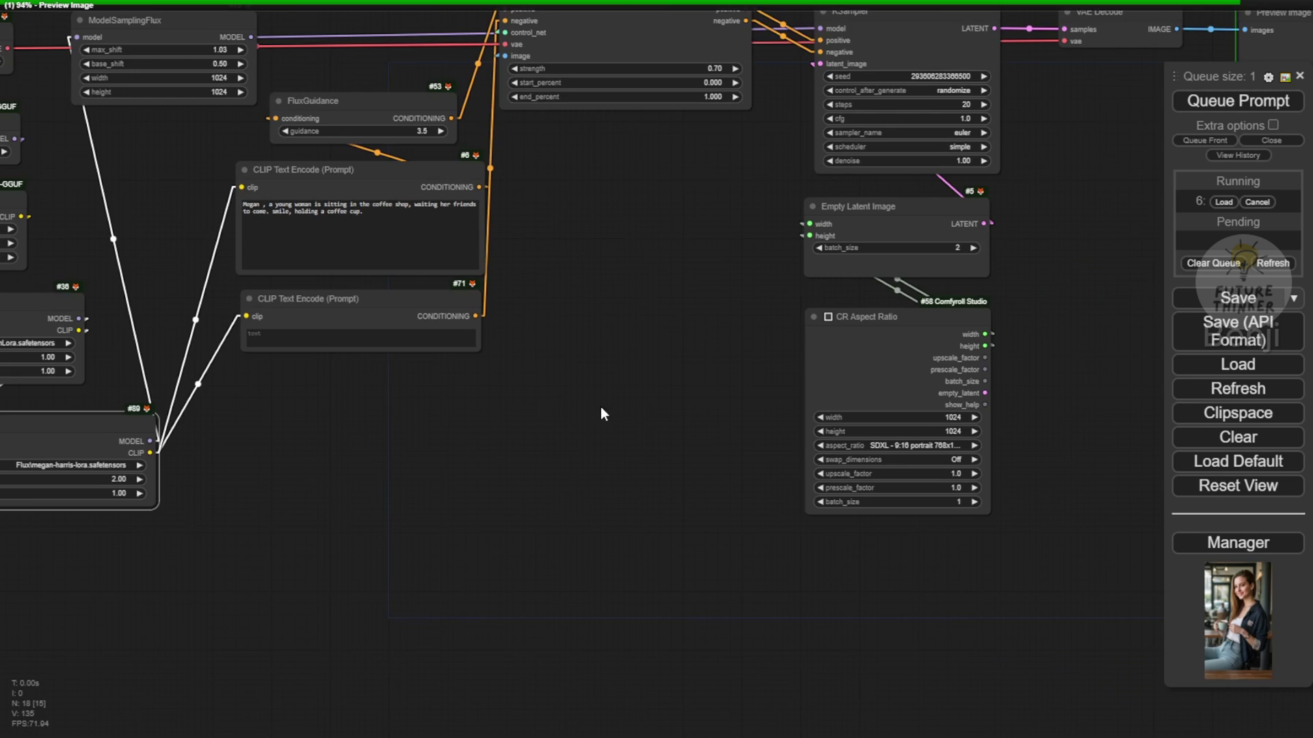
{"action": "left_click_drag", "start_coordinate": [600, 406], "coordinate": [169, 537]}
{"action": "left_click_drag", "start_coordinate": [698, 360], "coordinate": [579, 341]}
{"action": "scroll", "coordinate": [489, 349], "scroll_direction": "down", "scroll_amount": 2}
{"action": "scroll", "coordinate": [472, 347], "scroll_direction": "down", "scroll_amount": 1}
{"action": "left_click_drag", "start_coordinate": [83, 59], "coordinate": [609, 43]}
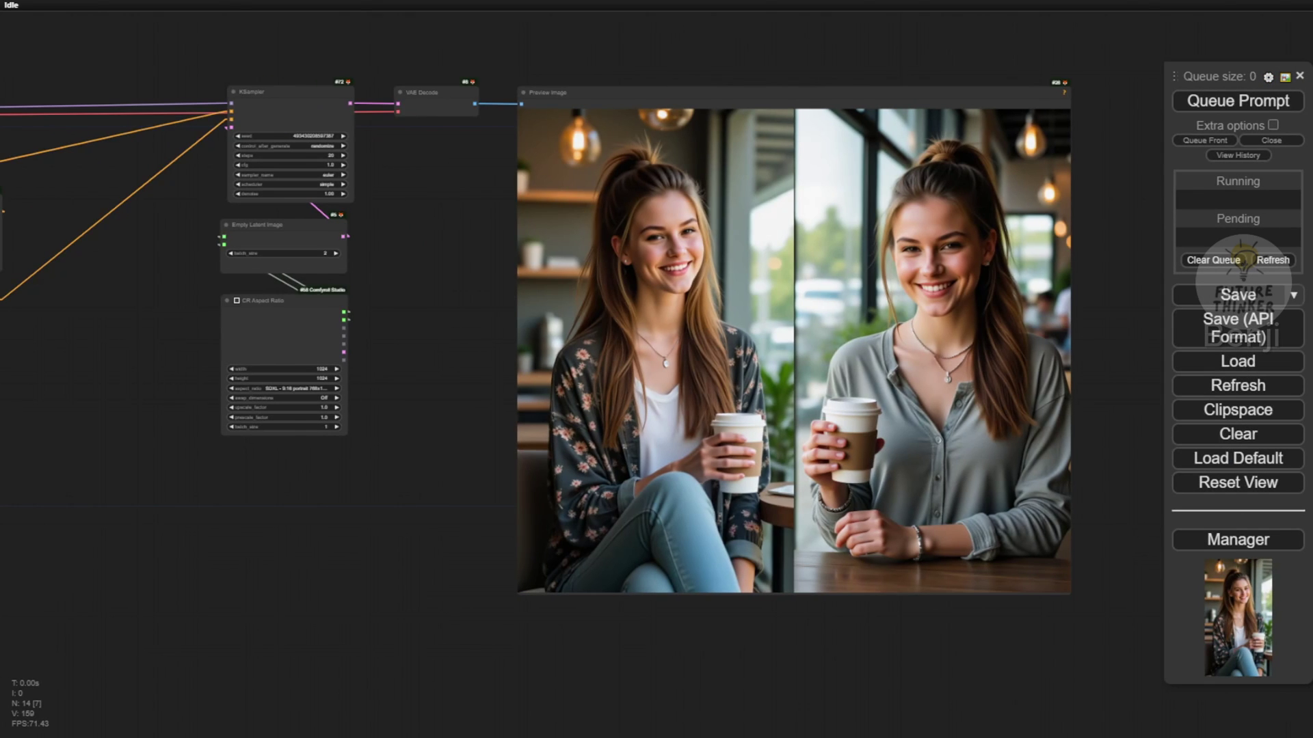
{"action": "left_click_drag", "start_coordinate": [42, 122], "coordinate": [428, 222]}
{"action": "scroll", "coordinate": [428, 222], "scroll_direction": "down", "scroll_amount": 1}
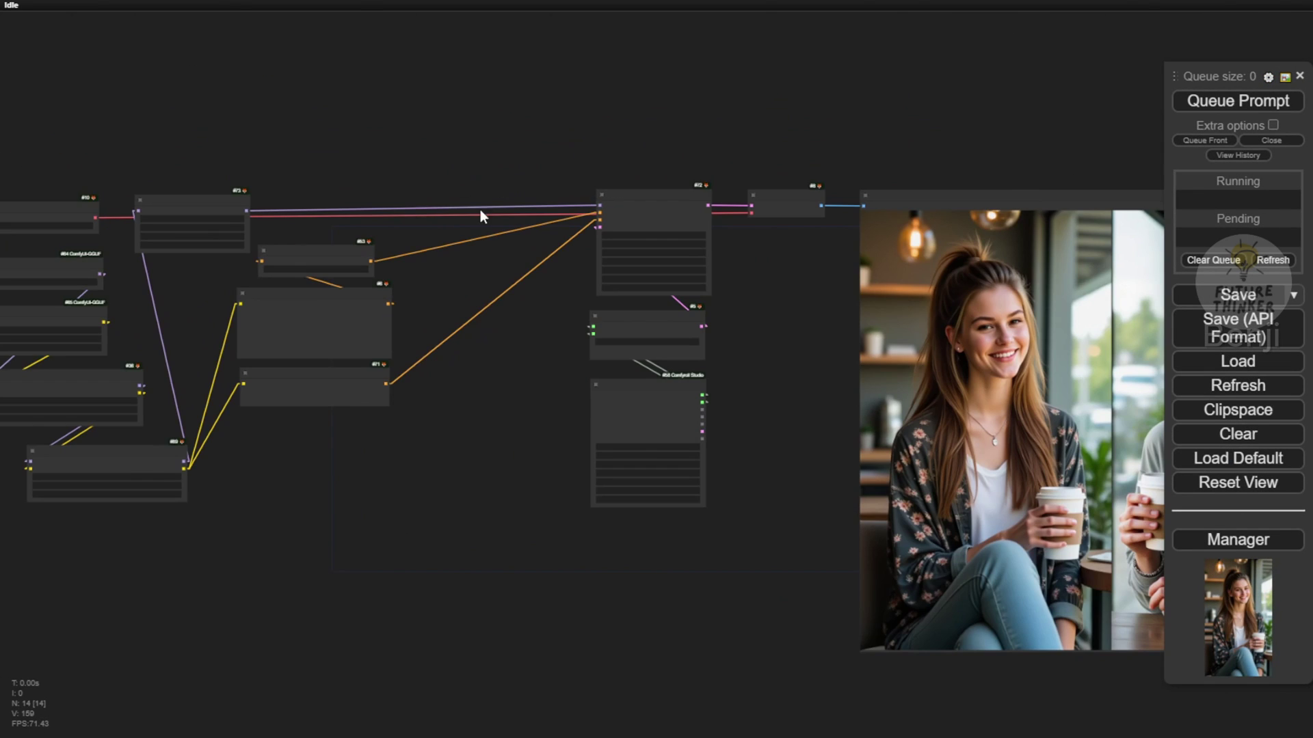
{"action": "scroll", "coordinate": [493, 319], "scroll_direction": "up", "scroll_amount": 2}
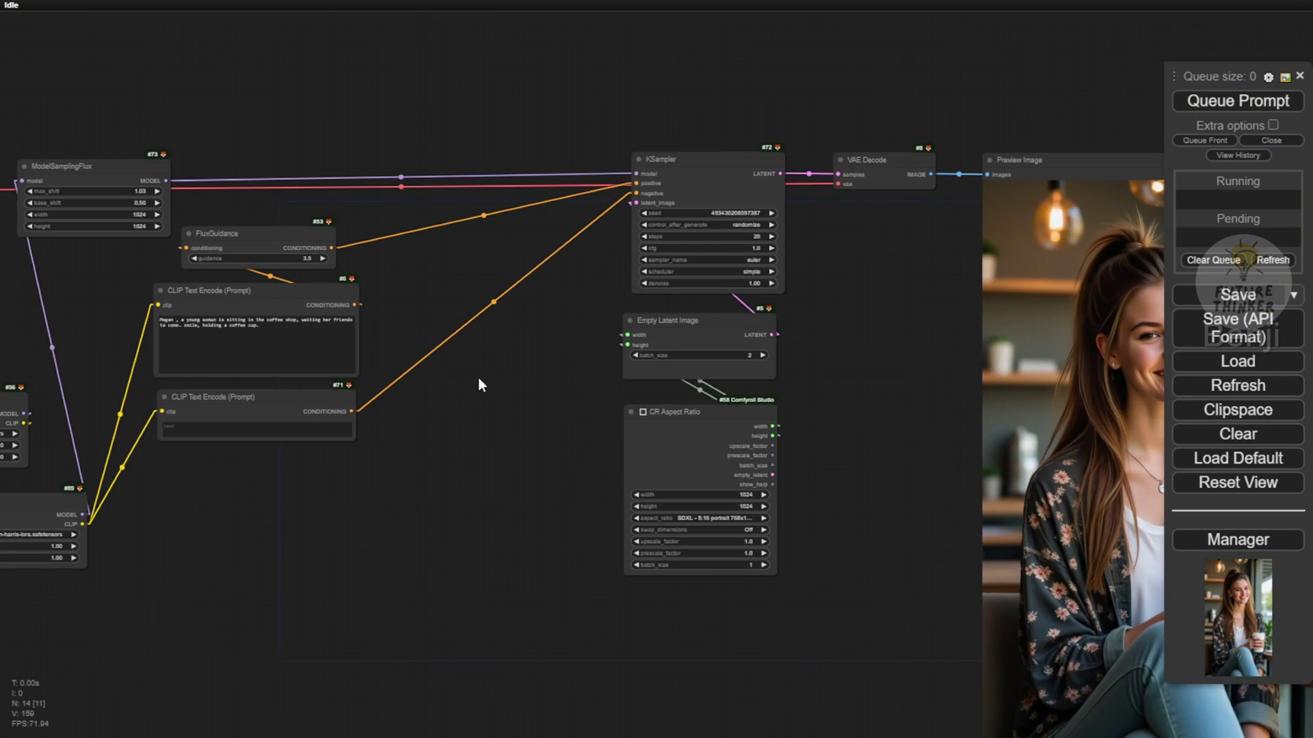
{"action": "left_click_drag", "start_coordinate": [14, 472], "coordinate": [293, 274]}
{"action": "scroll", "coordinate": [294, 274], "scroll_direction": "up", "scroll_amount": 4}
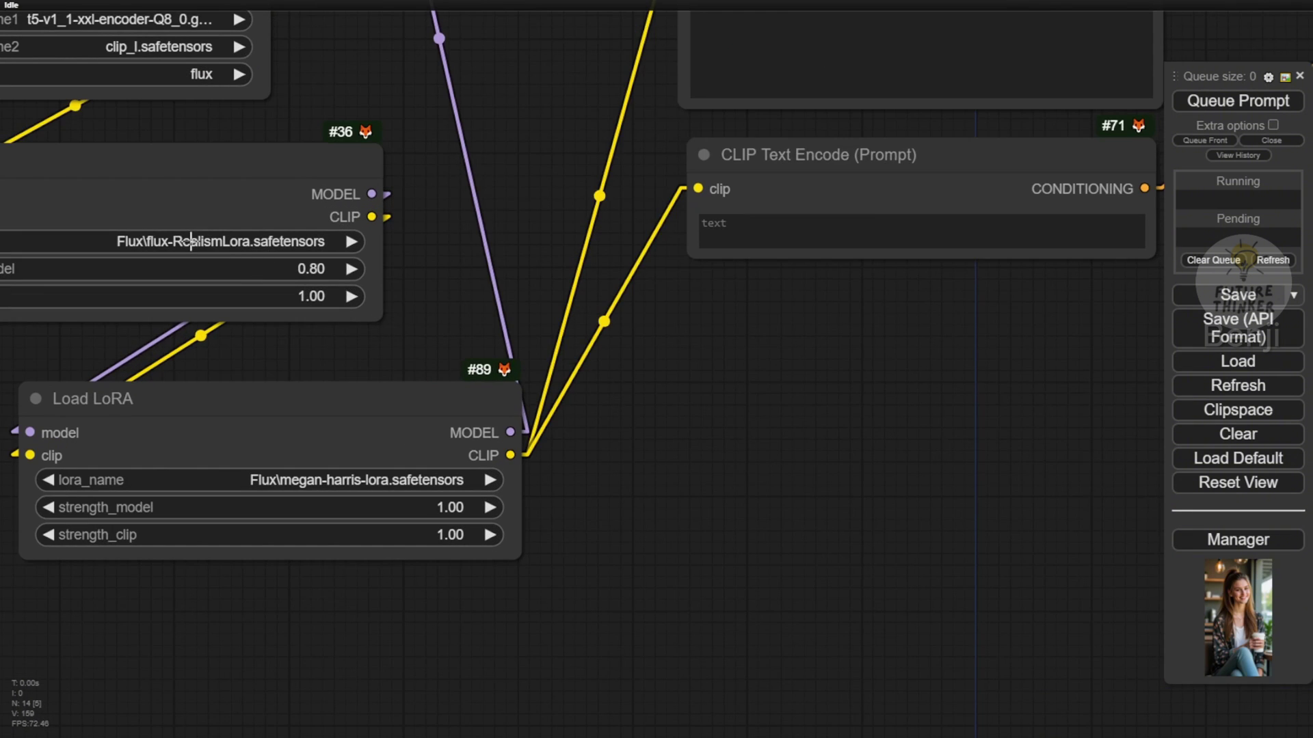
{"action": "scroll", "coordinate": [557, 513], "scroll_direction": "down", "scroll_amount": 2}
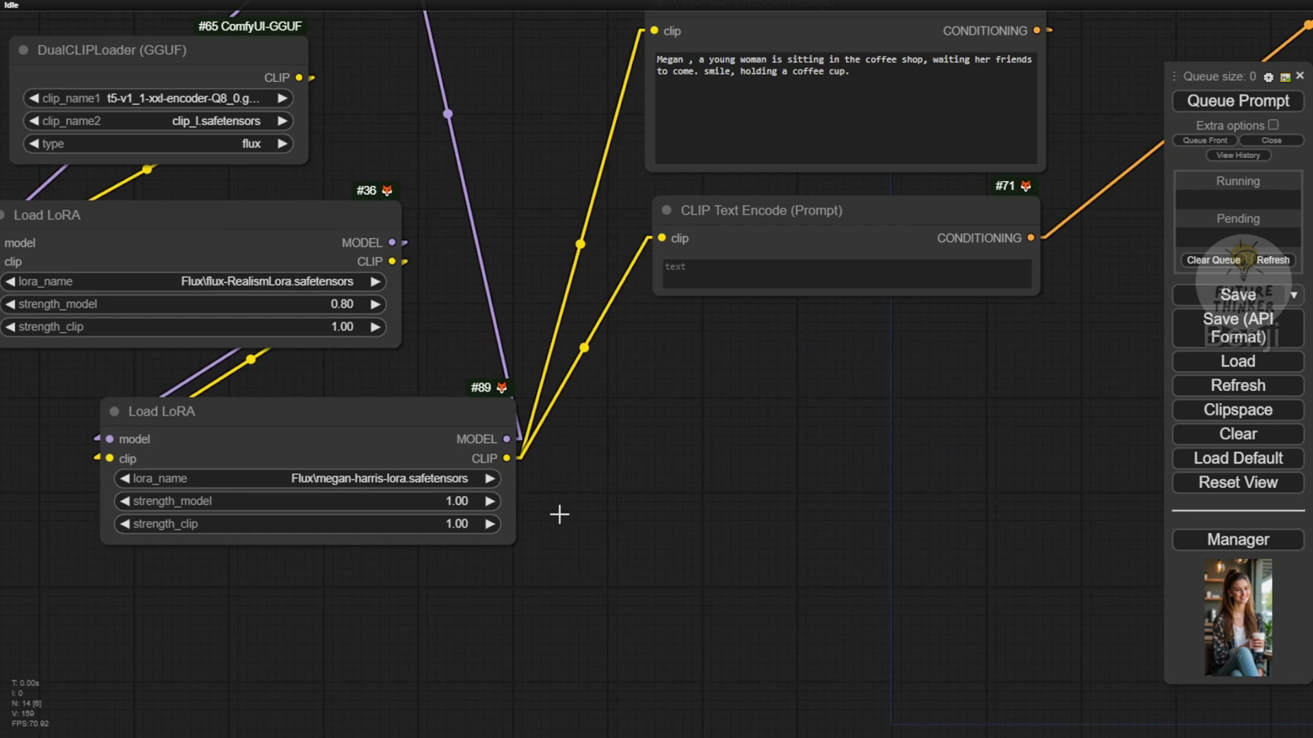
{"action": "scroll", "coordinate": [879, 499], "scroll_direction": "down", "scroll_amount": 2}
{"action": "left_click_drag", "start_coordinate": [879, 499], "coordinate": [4, 448]}
{"action": "scroll", "coordinate": [372, 556], "scroll_direction": "up", "scroll_amount": 2}
{"action": "left_click_drag", "start_coordinate": [372, 556], "coordinate": [96, 538]}
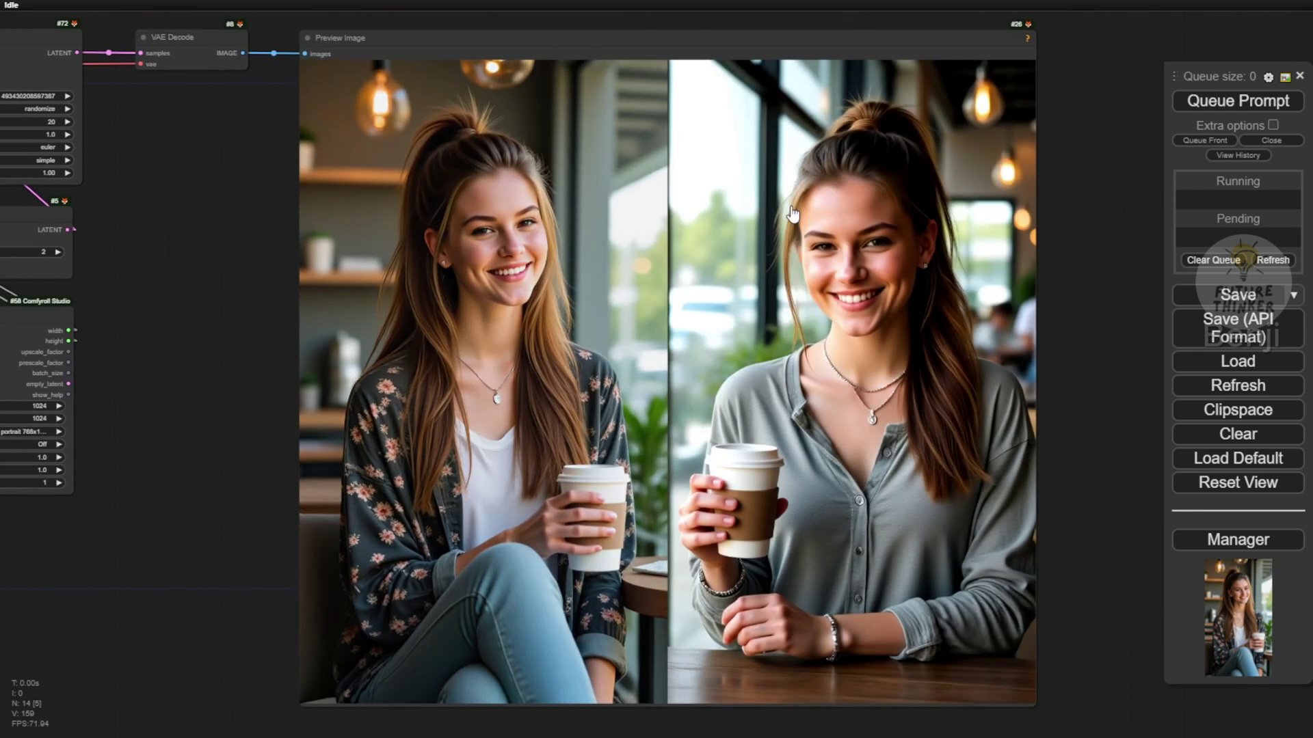